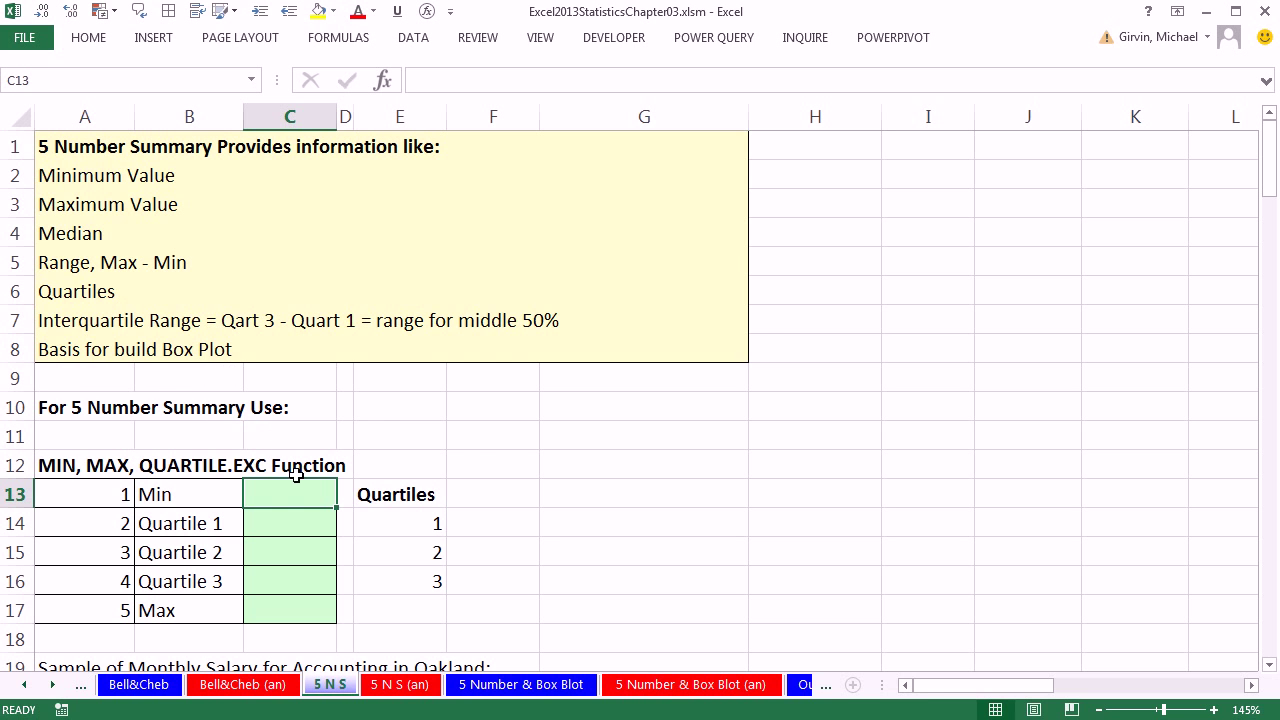
Step: Enter =MIN(A22:A124) in C13, giving the minimum salary of $2,510
drag(1269, 666, 1269, 668)
click(1268, 114)
click(1268, 114)
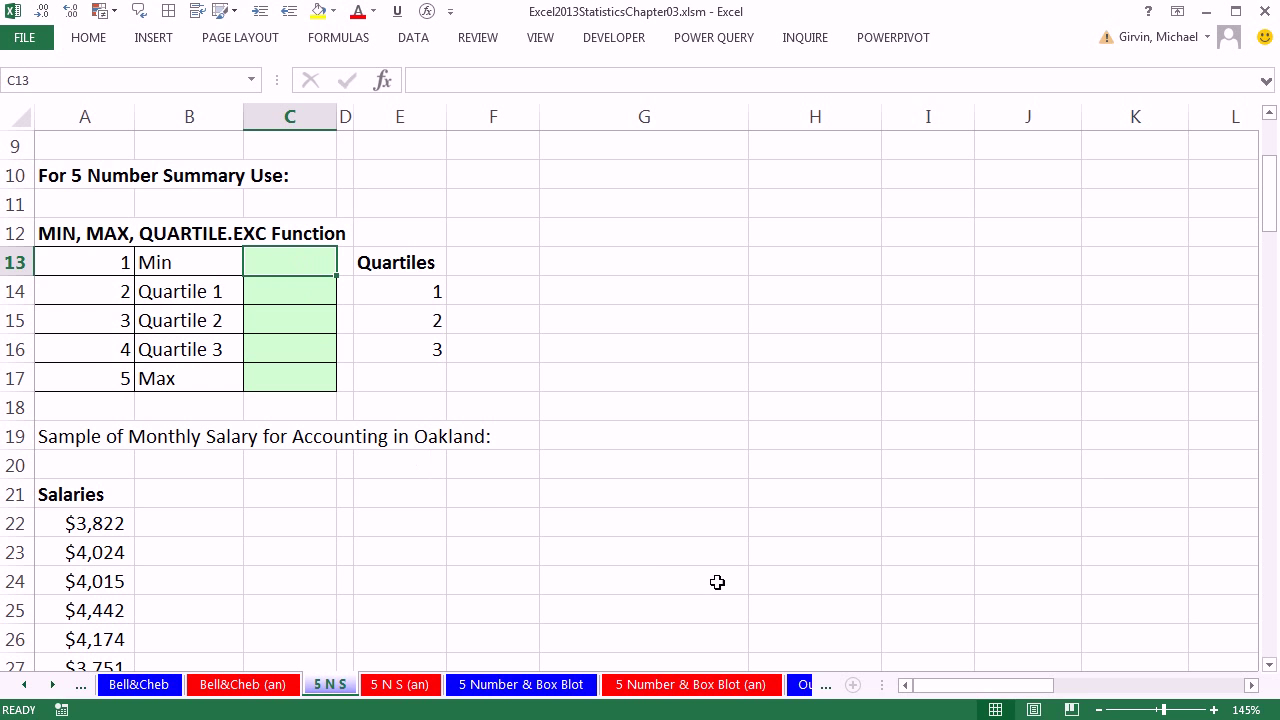
text(=min)
key(Tab)
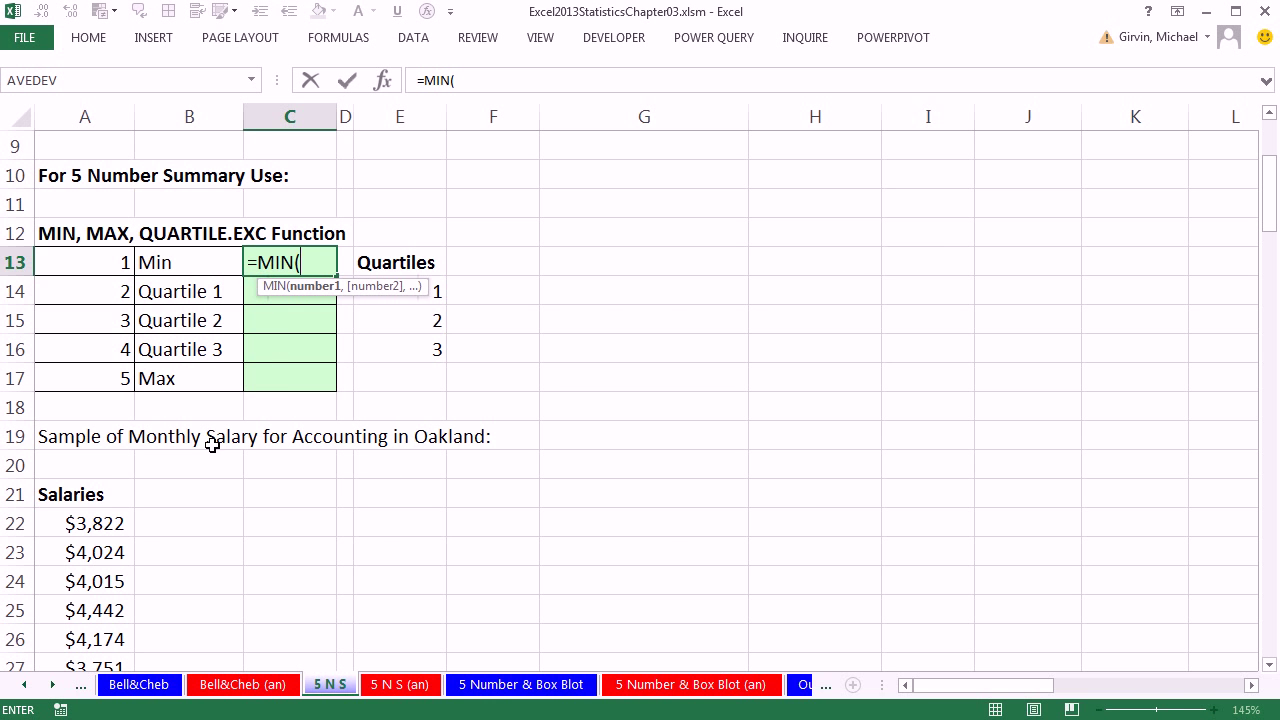
click(75, 520)
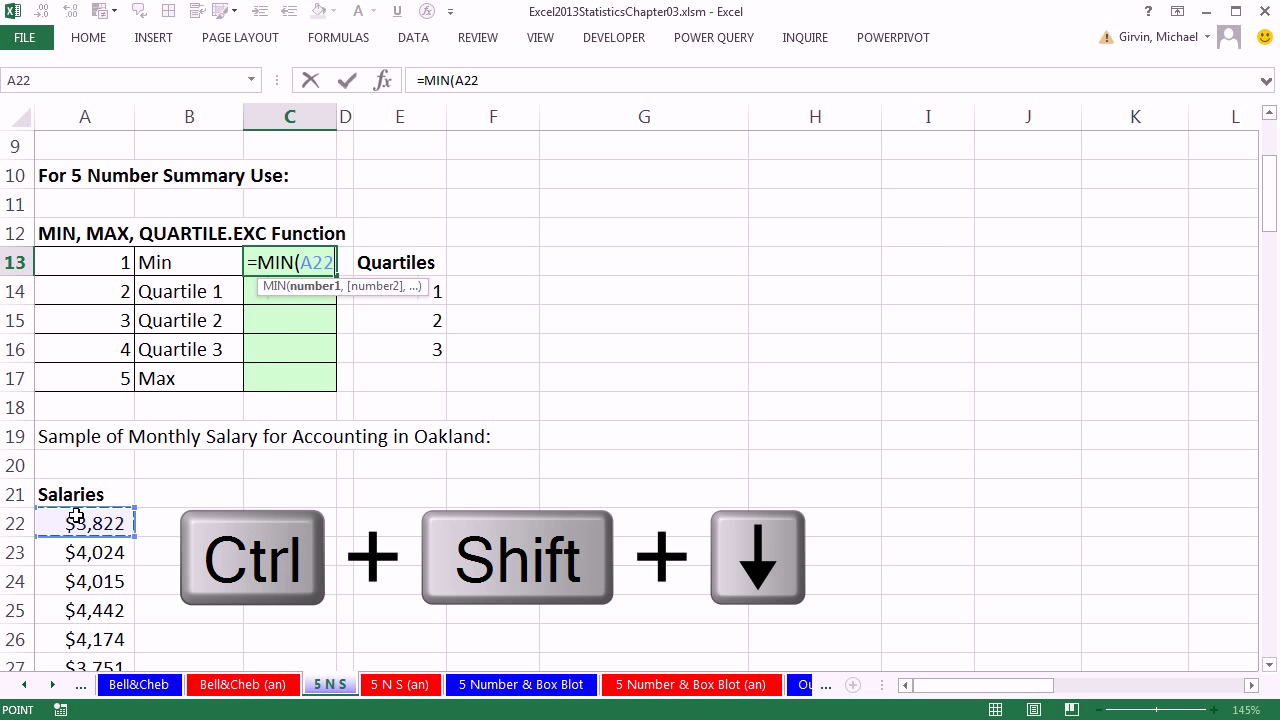
key(ctrl+shift+Down)
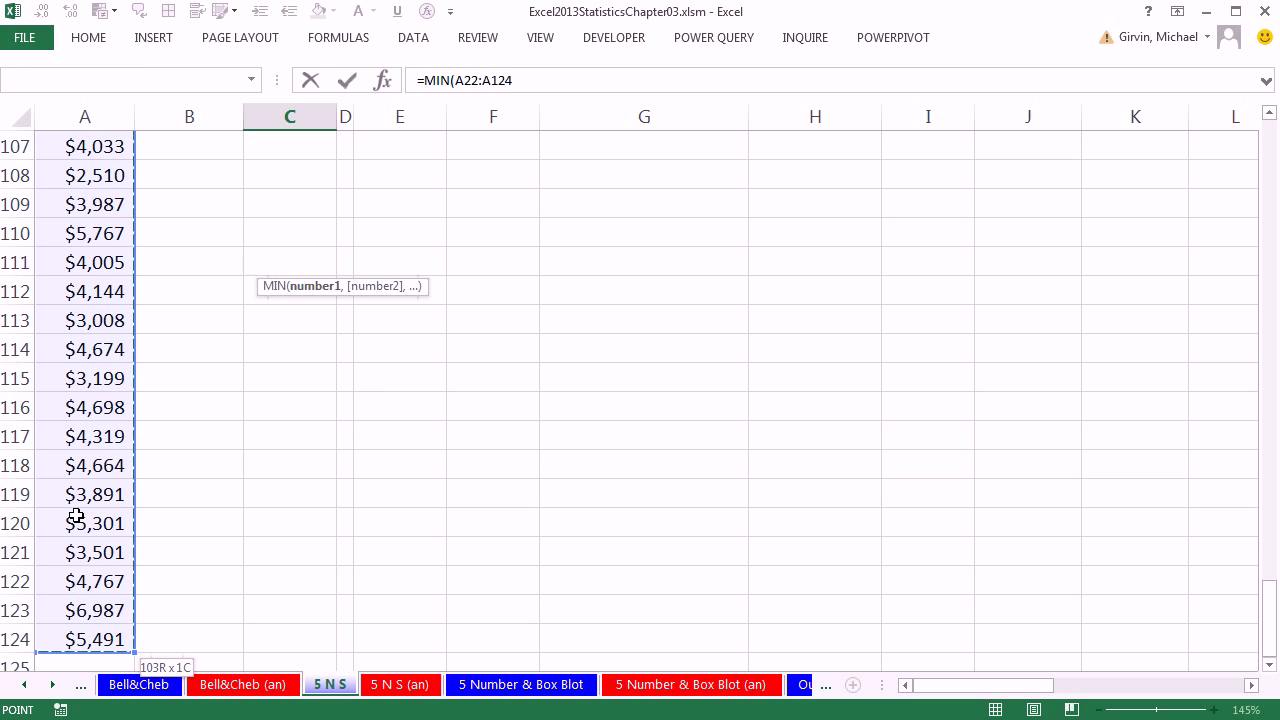
key(shift+Return)
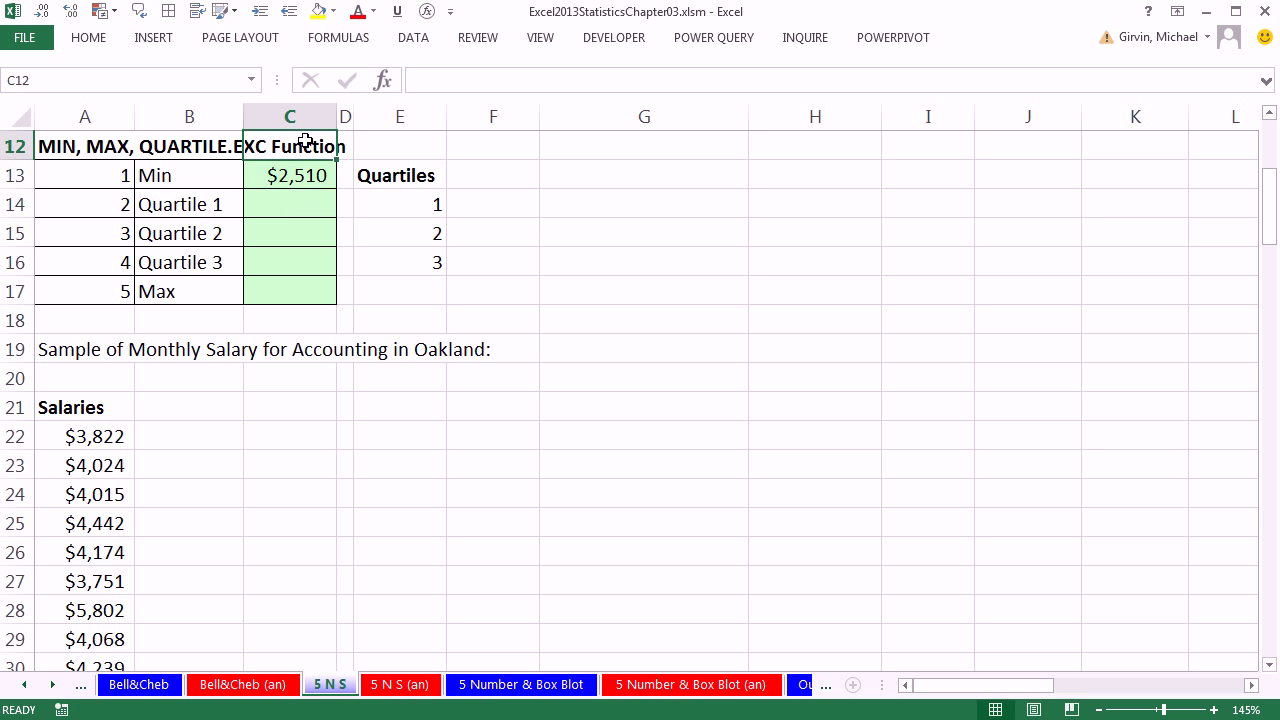
Step: Fill C14:C16 with =QUARTILE.EXC($A$22:$A$124,E14), giving $4,003, $4,319 and $4,664
click(305, 201)
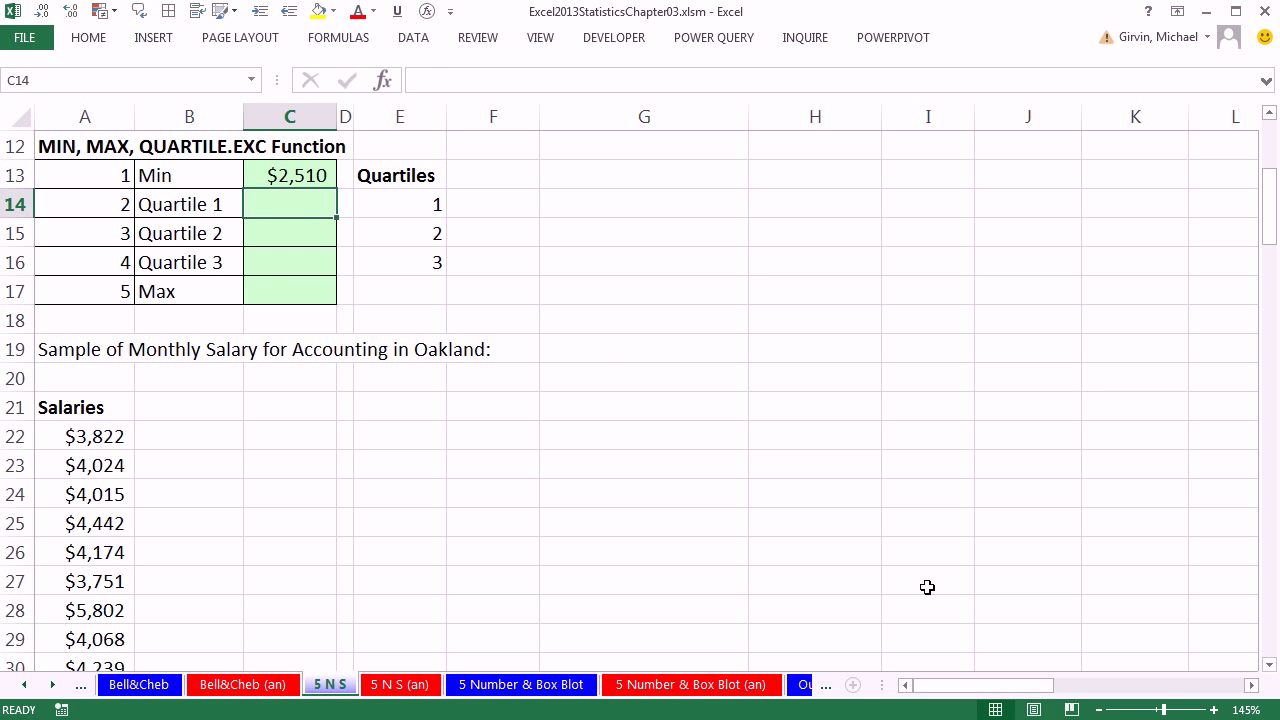
text(=q)
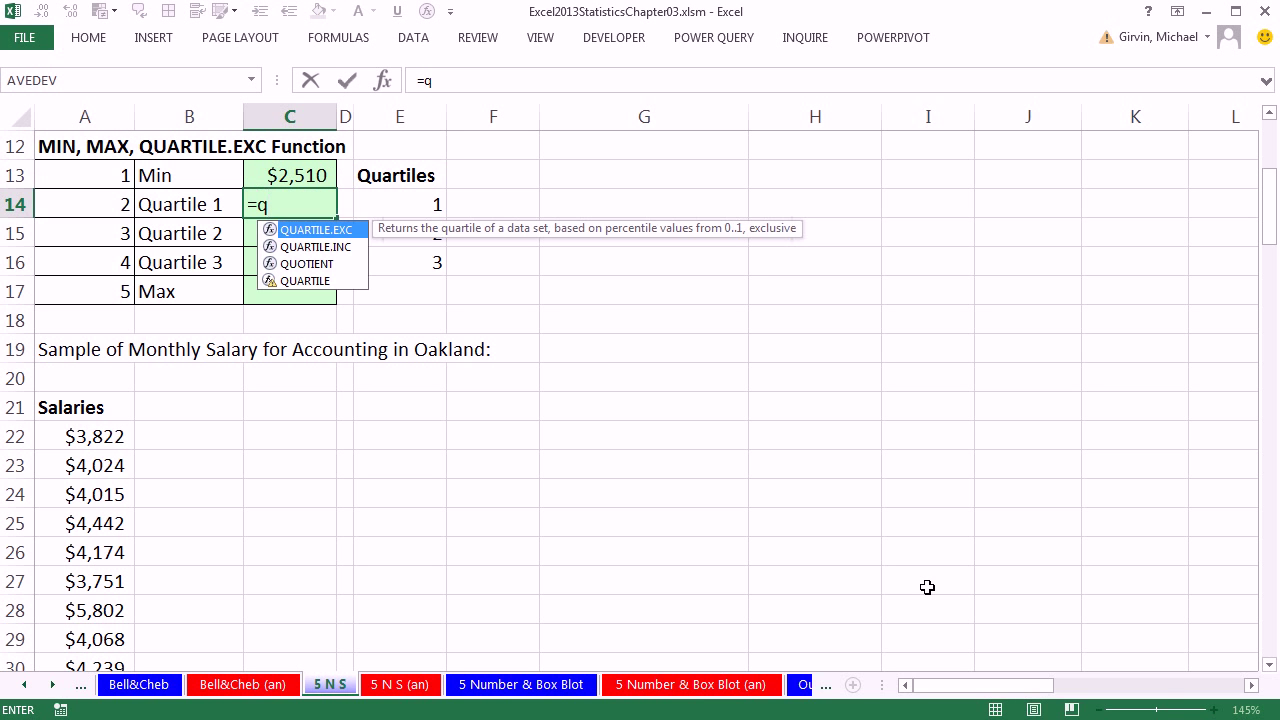
key(Tab)
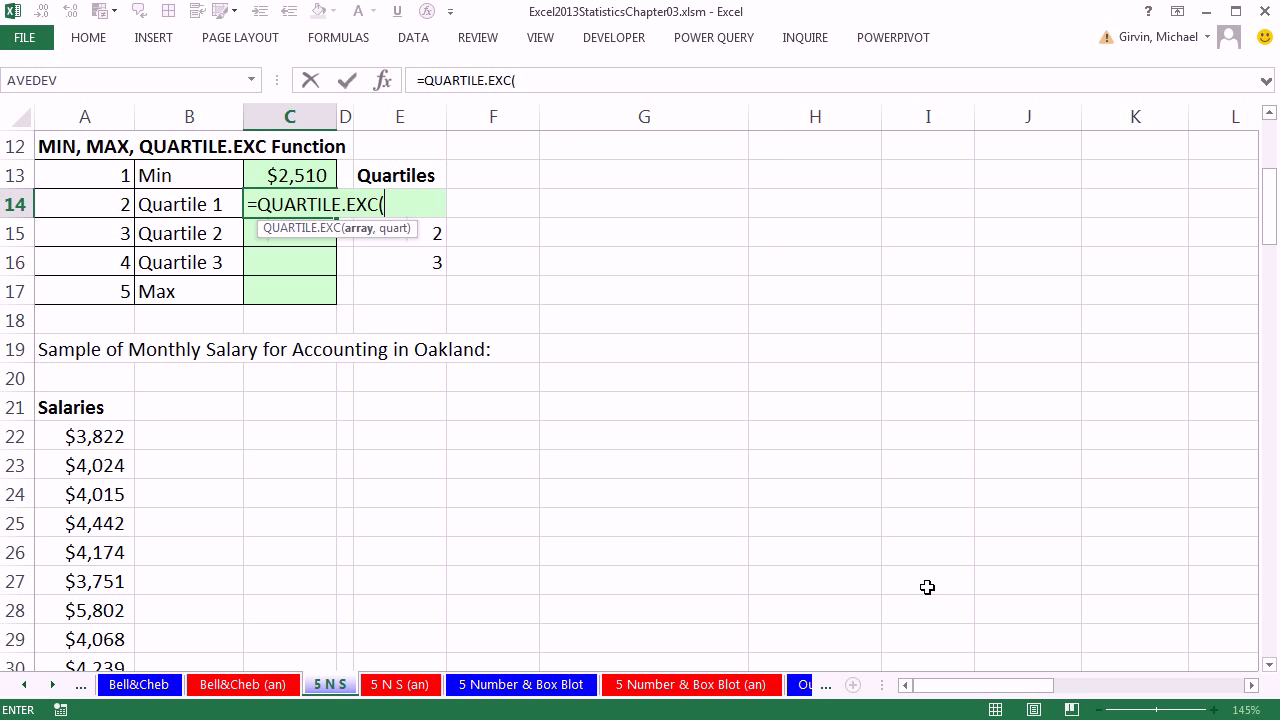
click(77, 436)
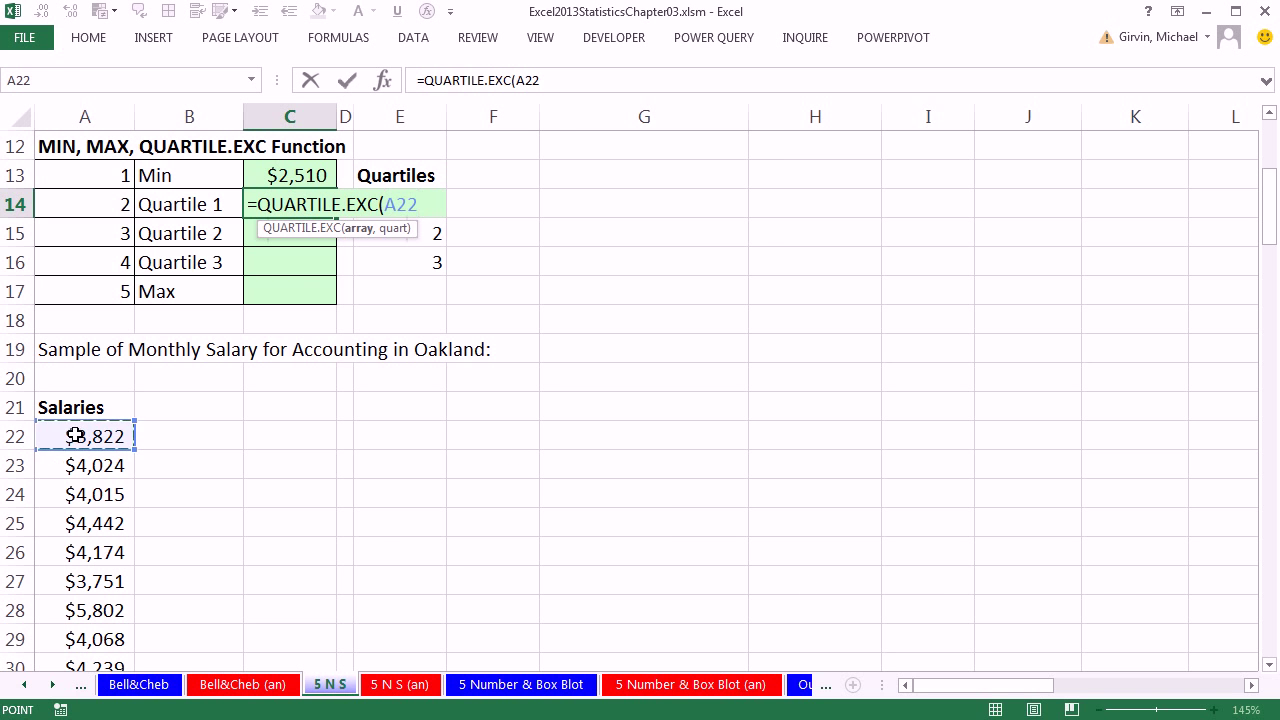
key(ctrl+shift+Down)
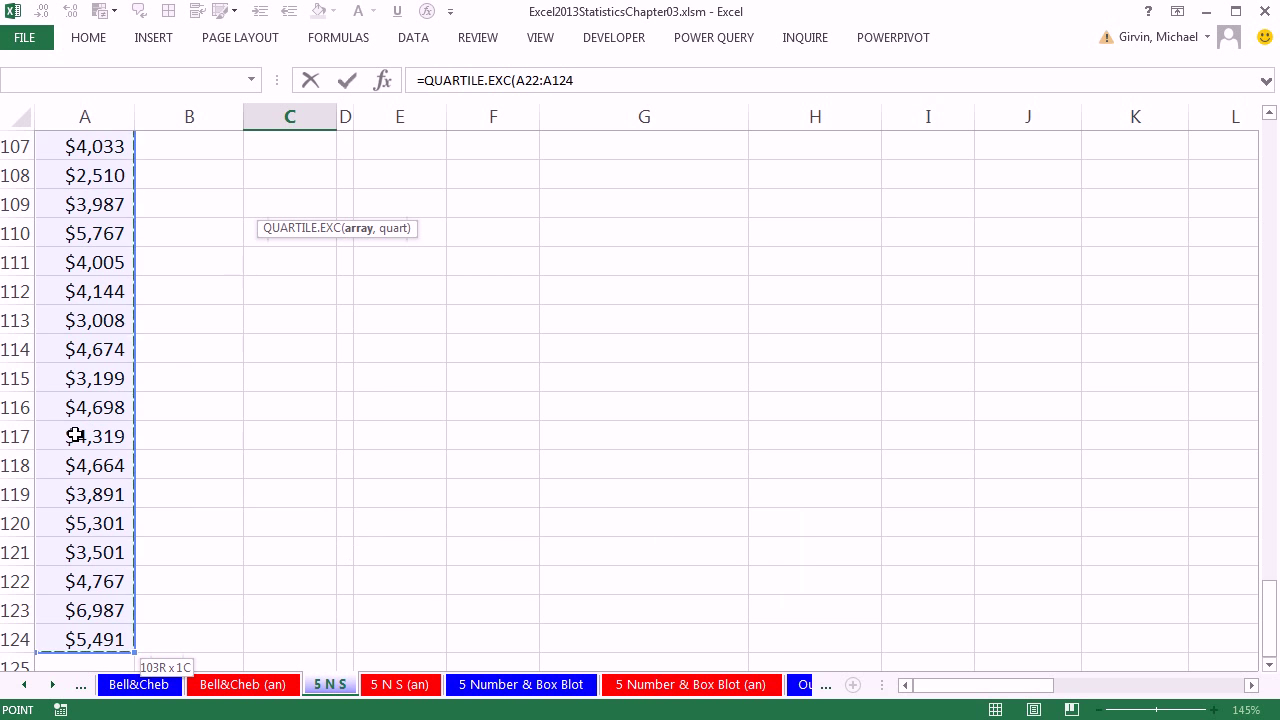
key(F4)
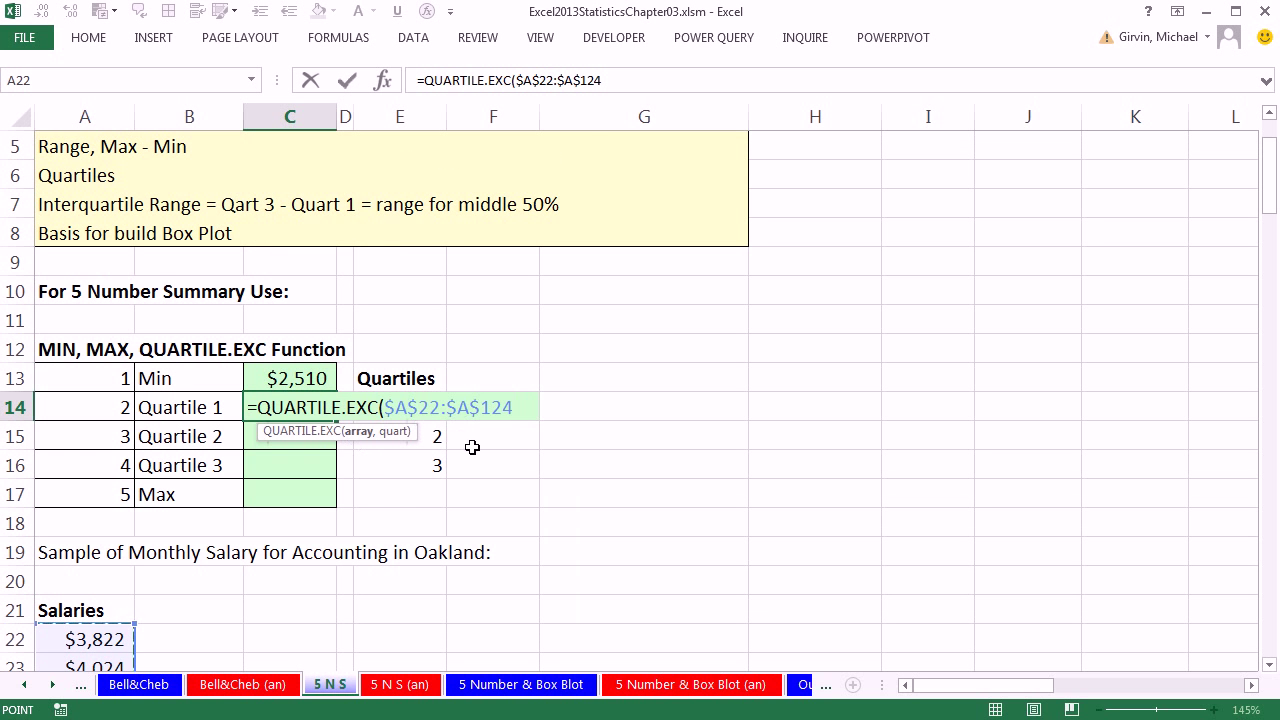
text(,)
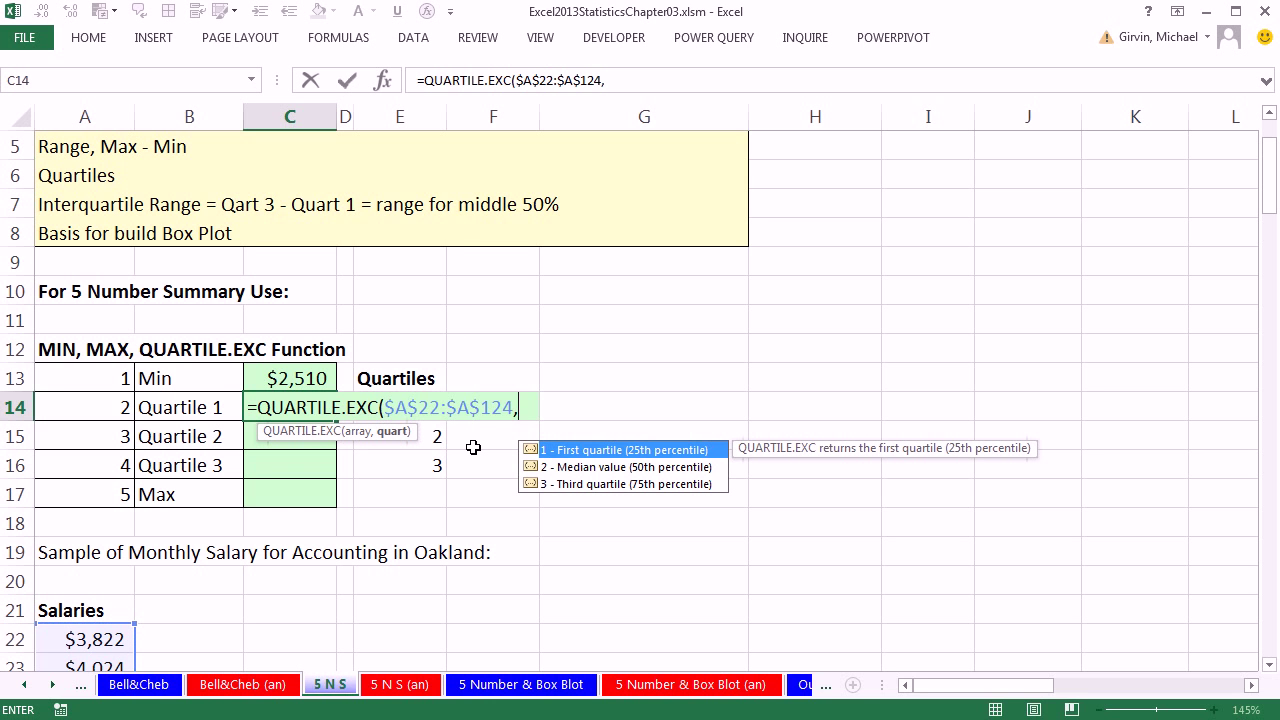
key(Right)
key(Right)
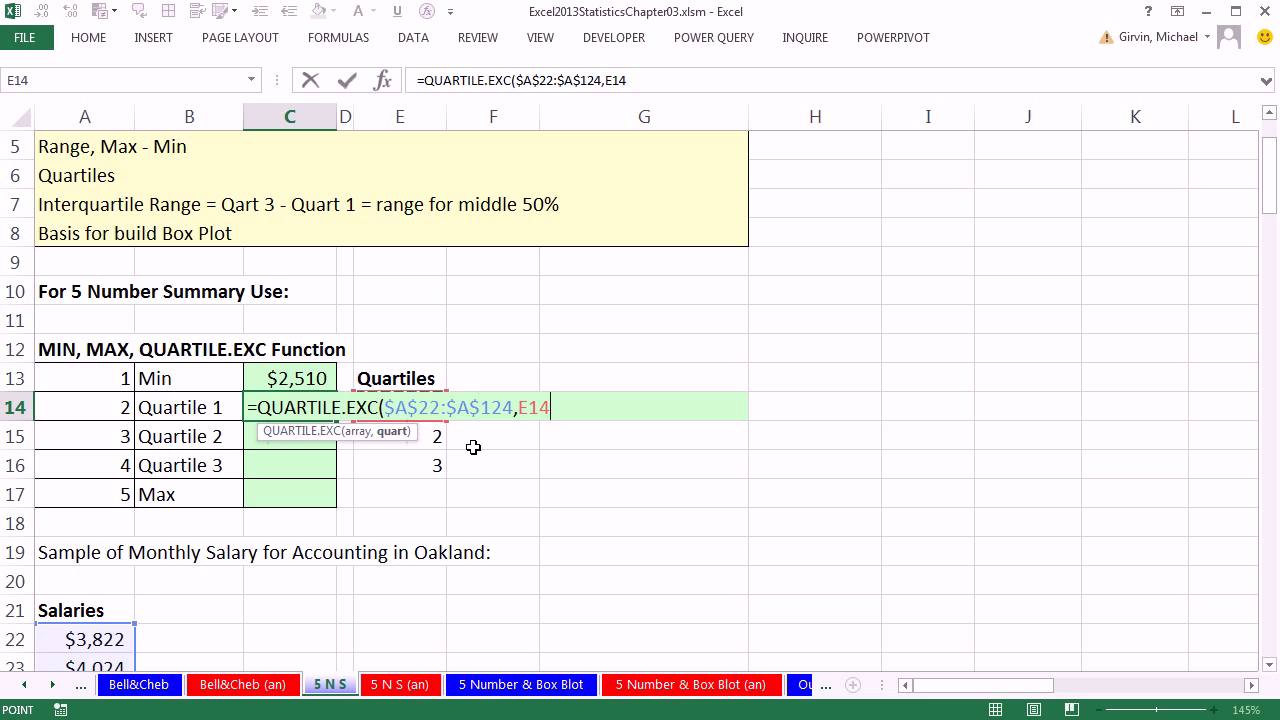
key(ctrl+Return)
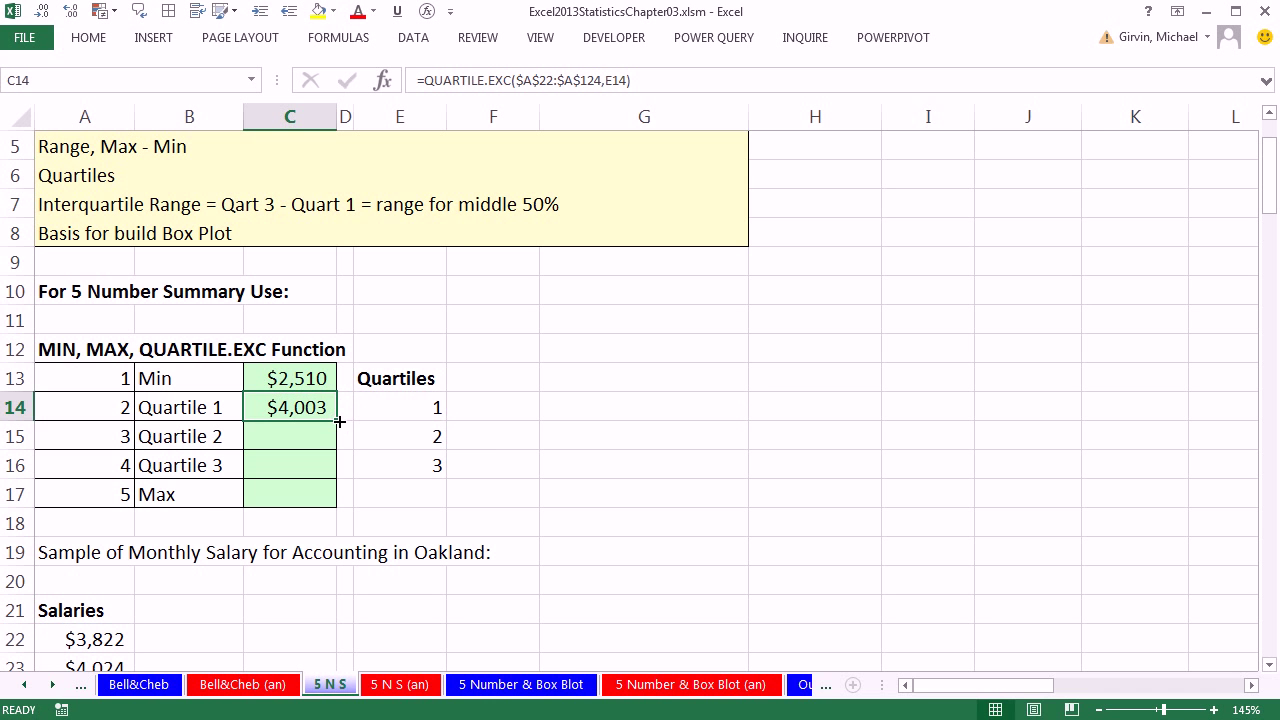
drag(340, 421, 349, 466)
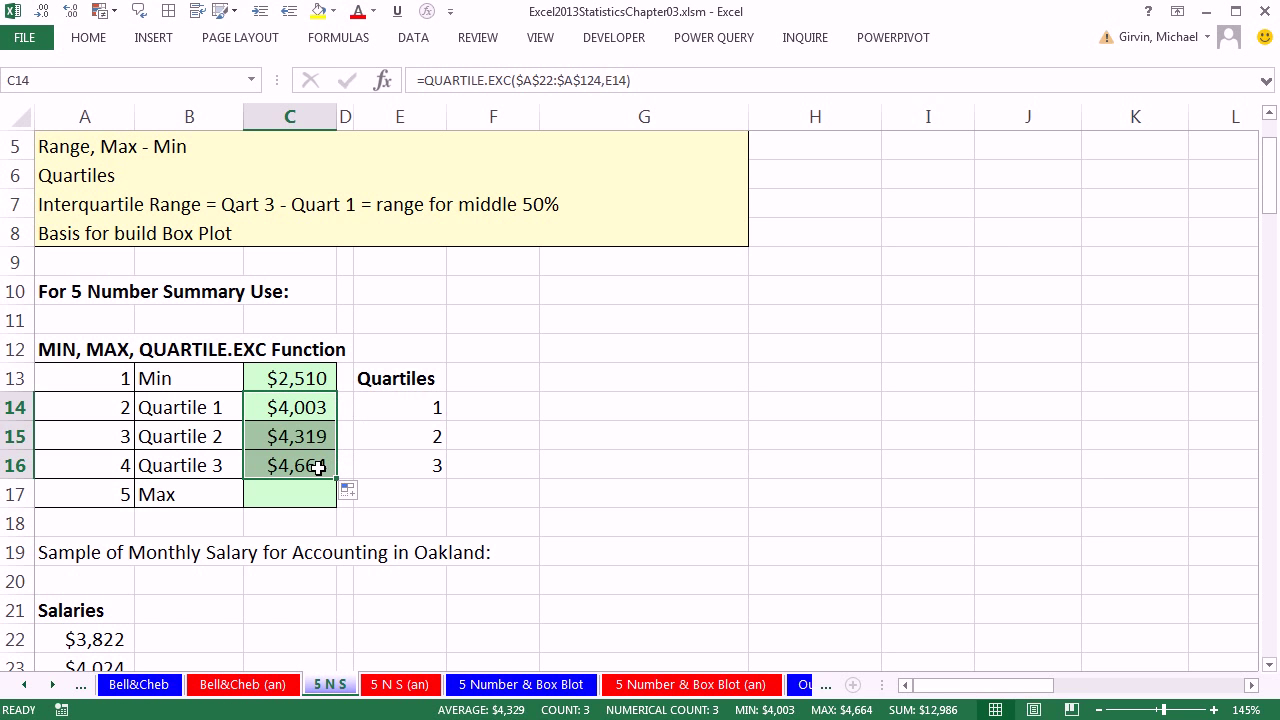
click(316, 467)
key(F2)
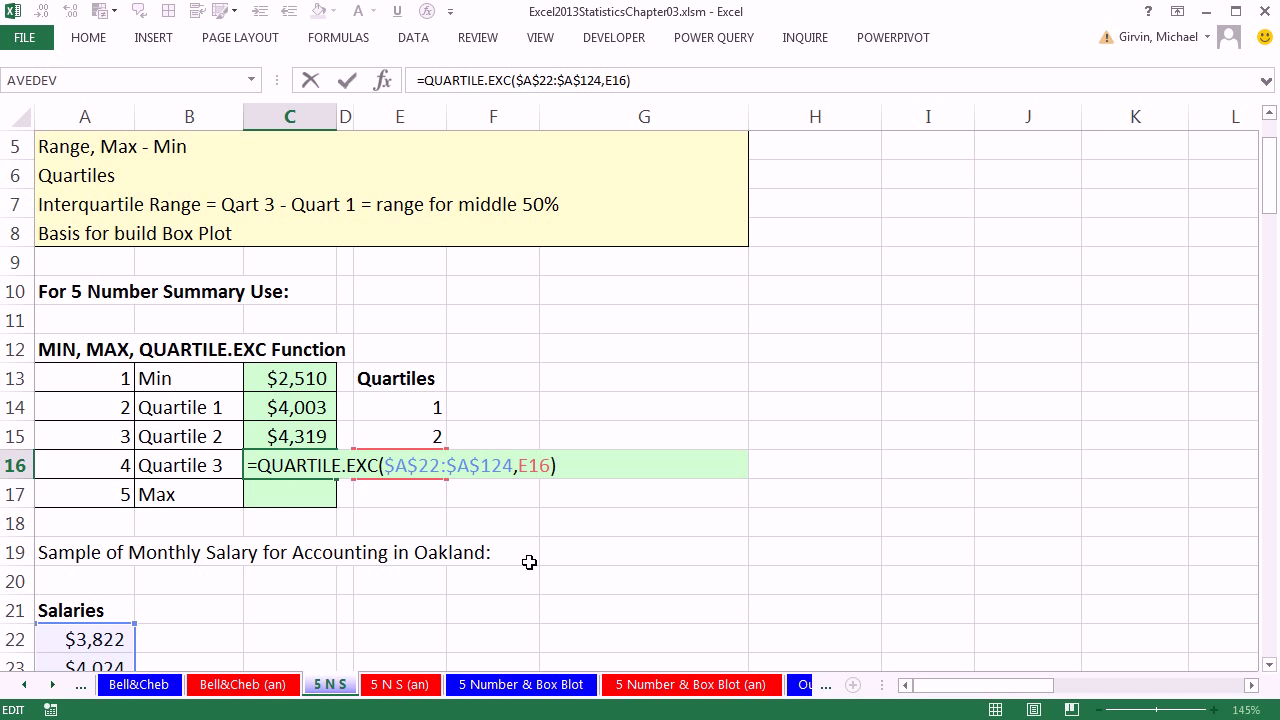
Step: Enter =MAX(A22:A124) in C17, returning the maximum salary of $6,987
key(Return)
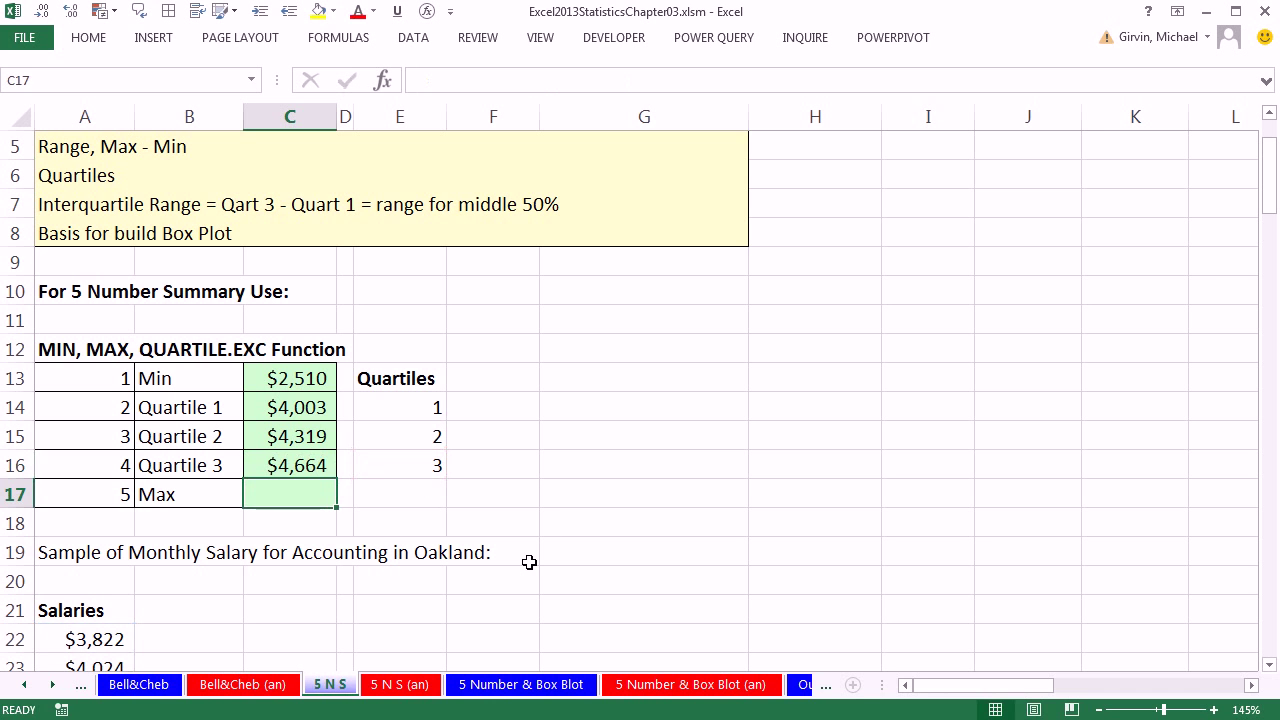
text(=max)
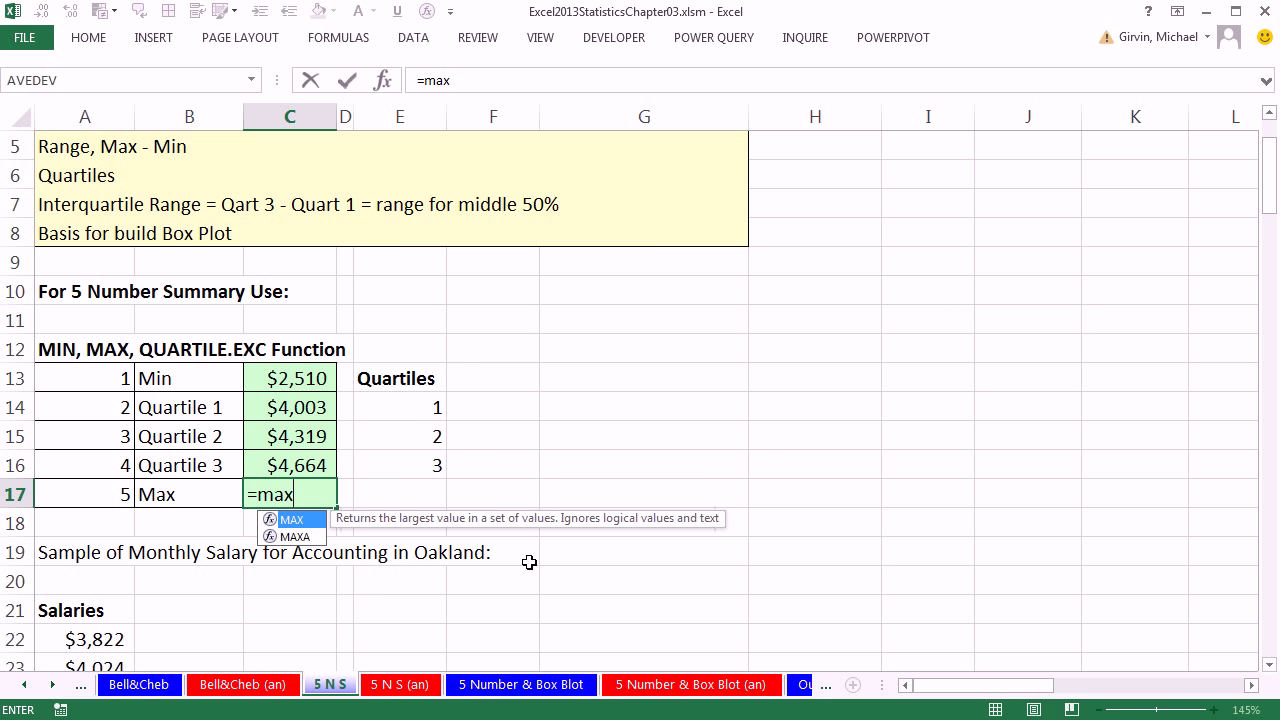
key(Tab)
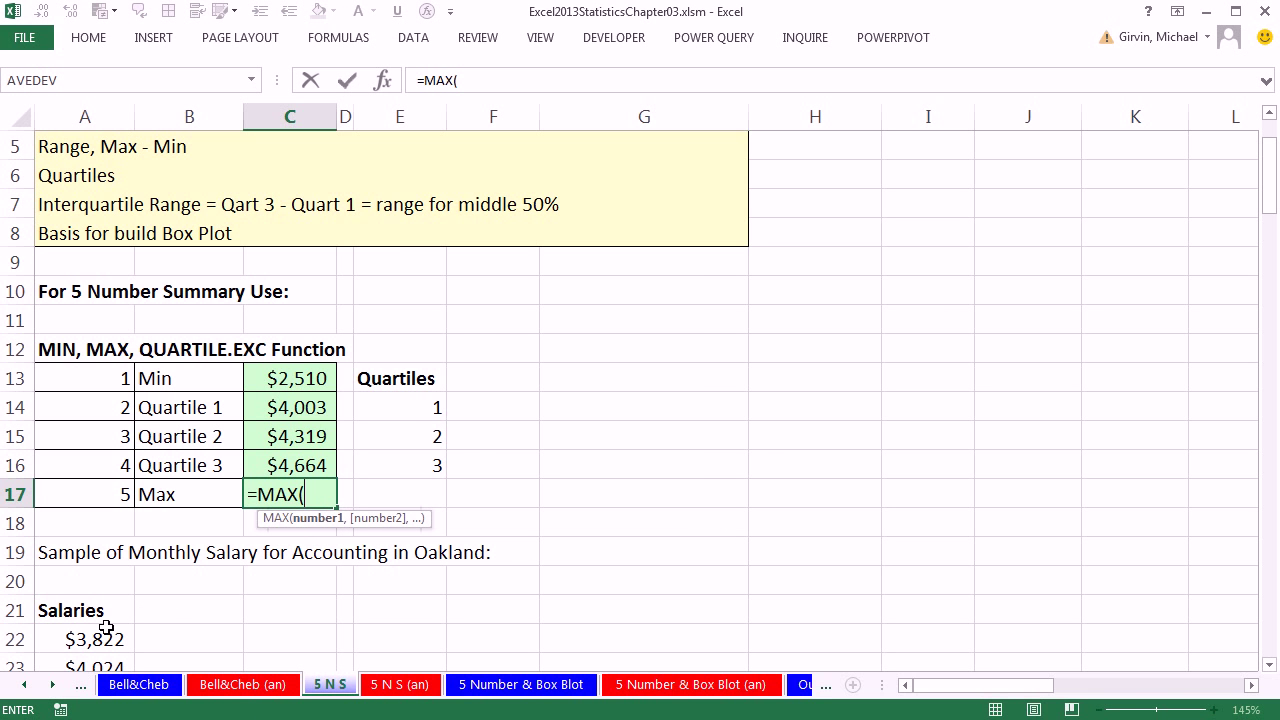
click(100, 636)
key(ctrl+shift+Down)
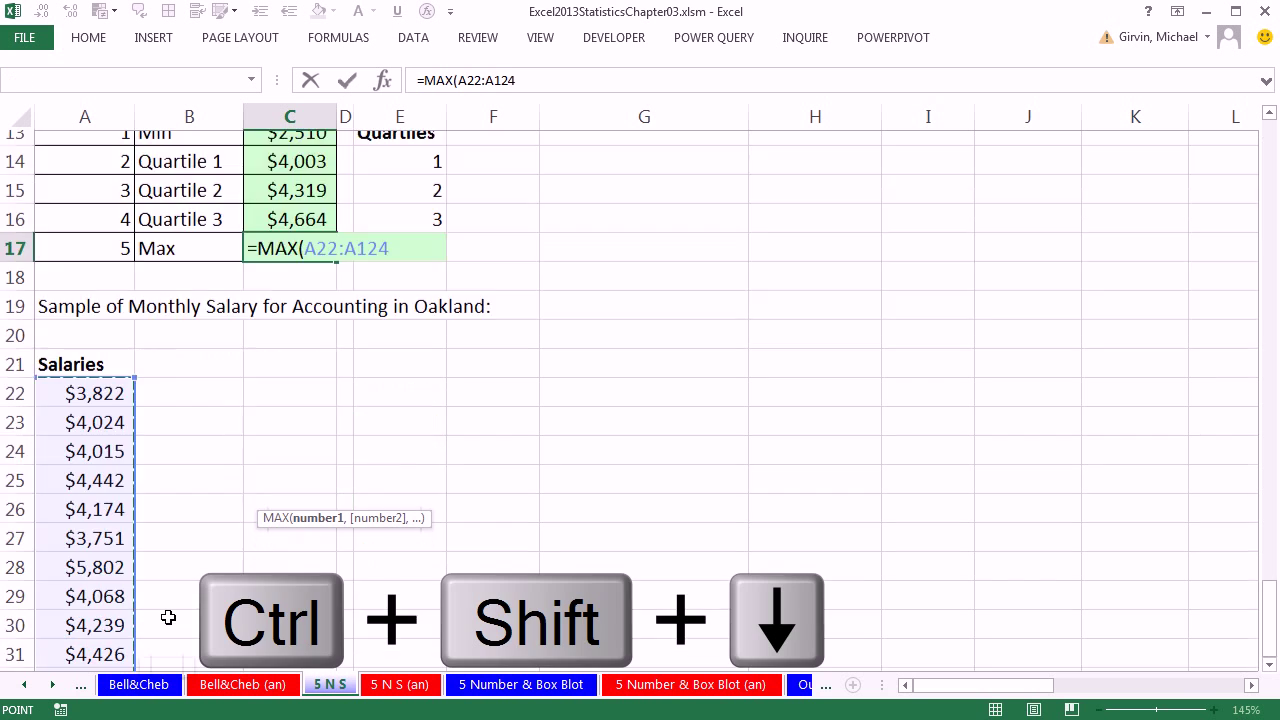
key(shift+Return)
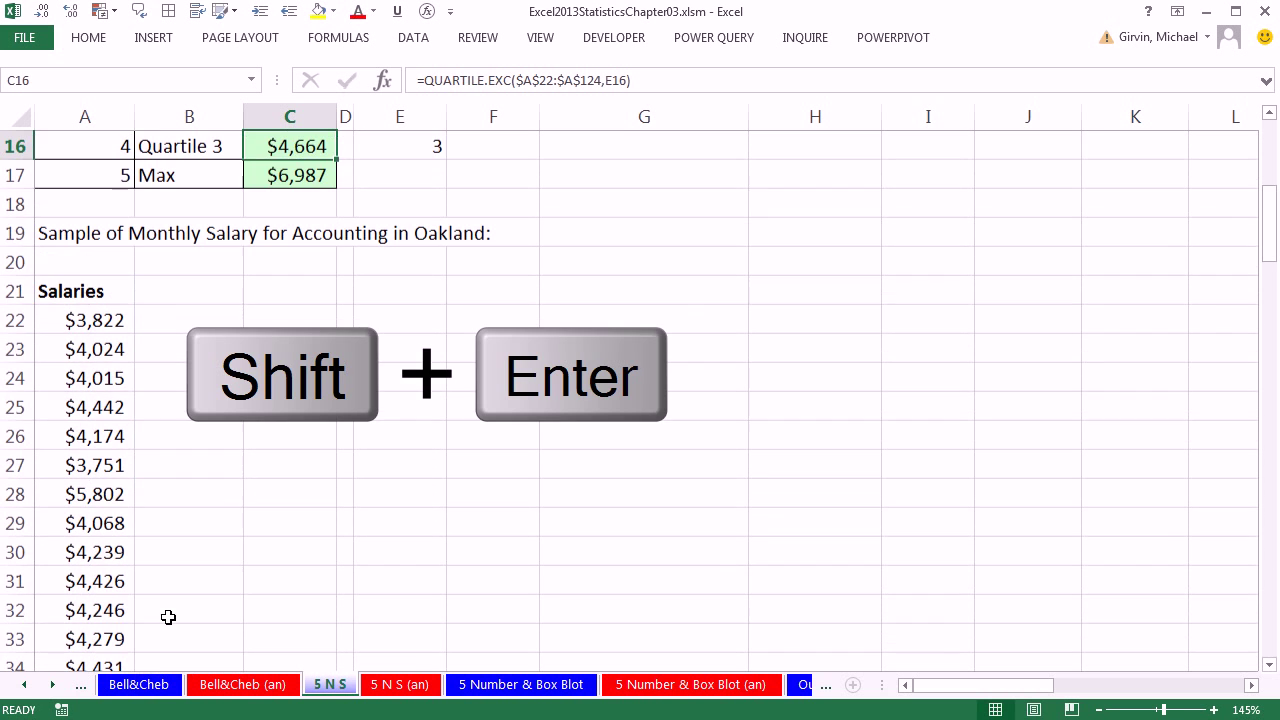
scroll(179, 620, up, 2)
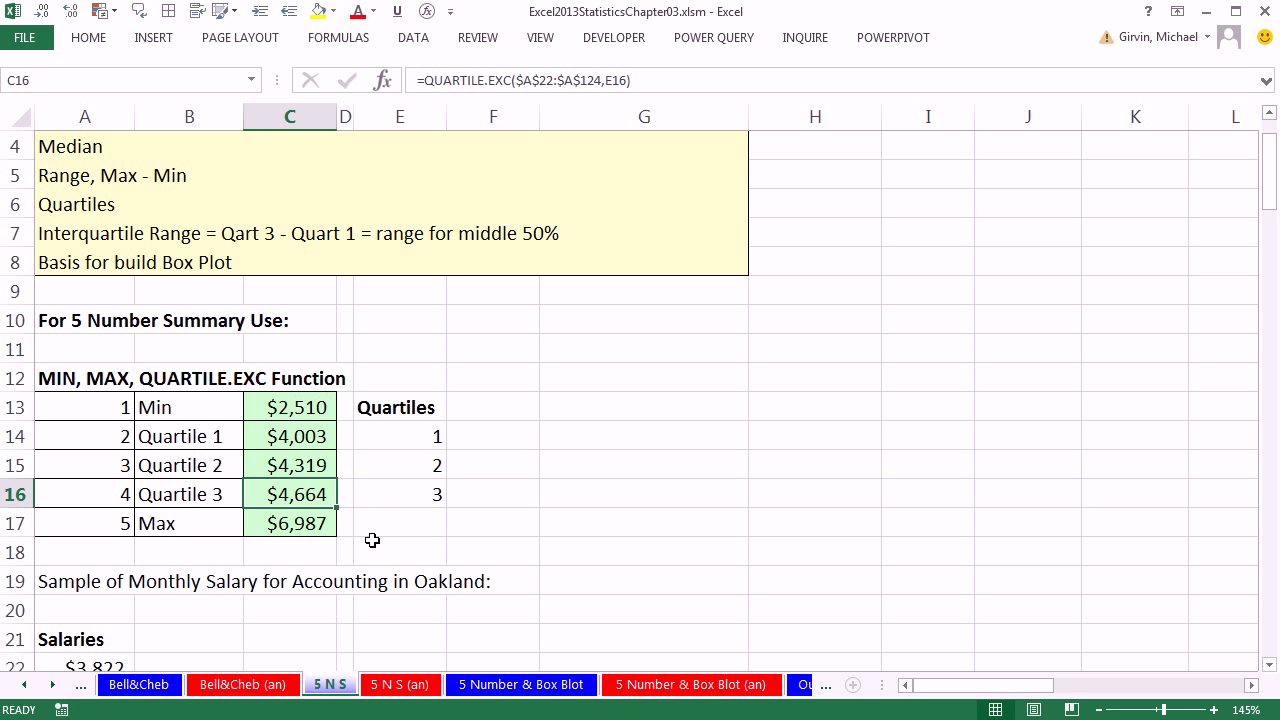
click(303, 521)
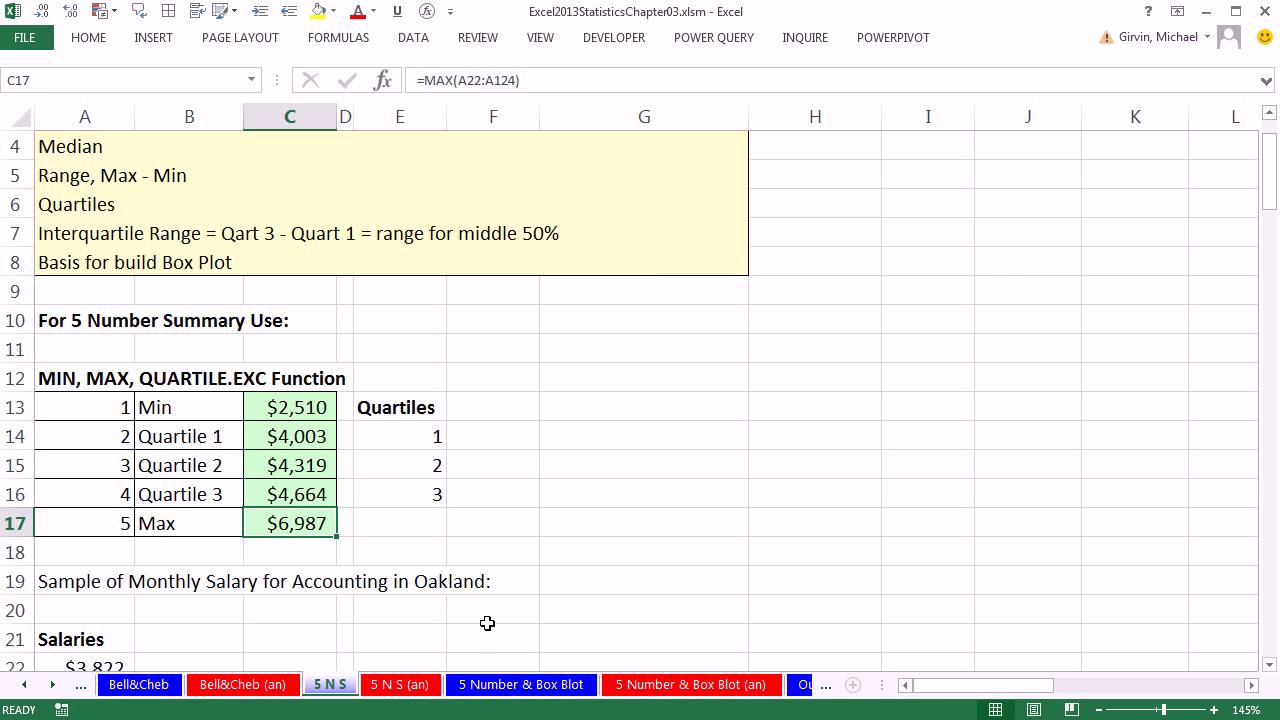
click(508, 684)
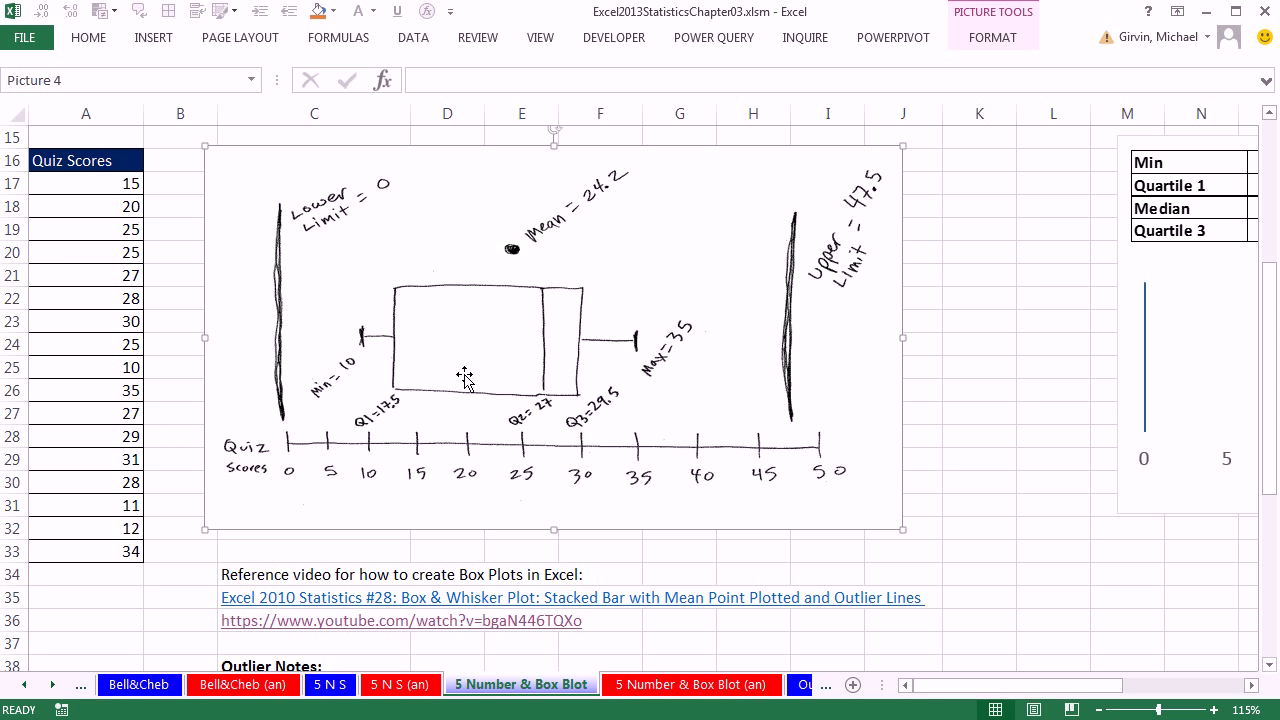
drag(66, 190, 88, 551)
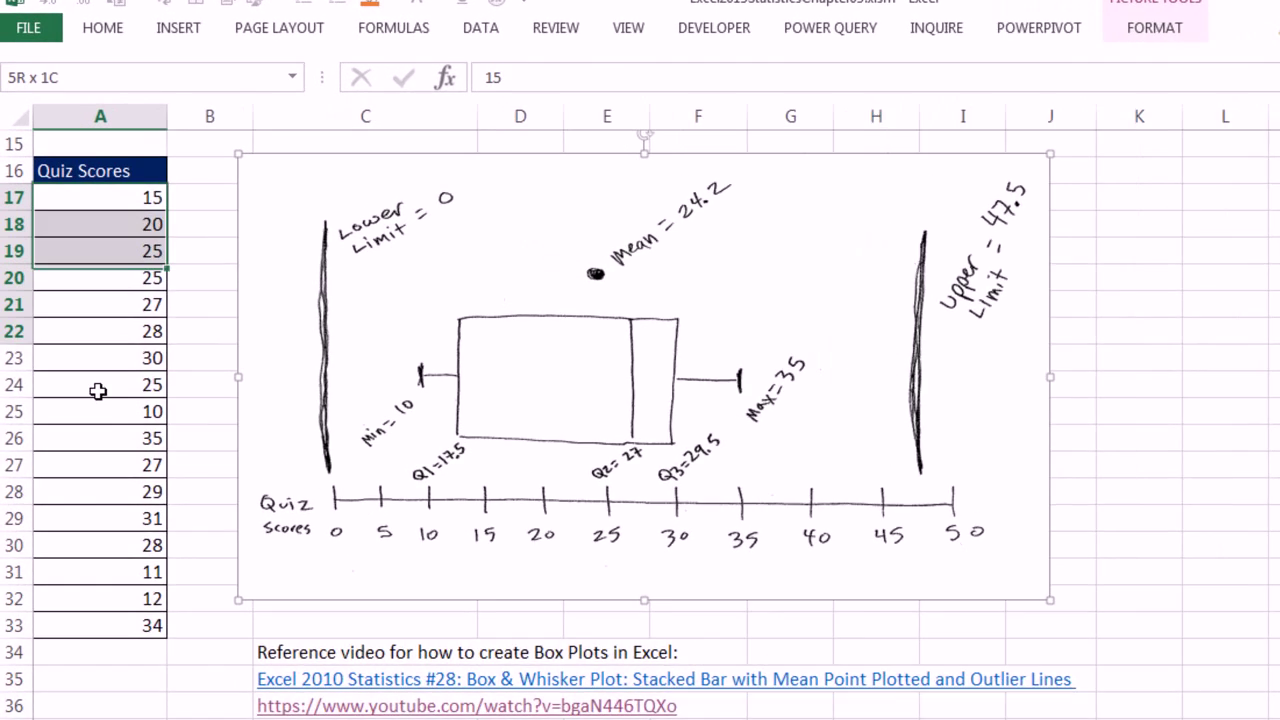
drag(118, 707, 114, 708)
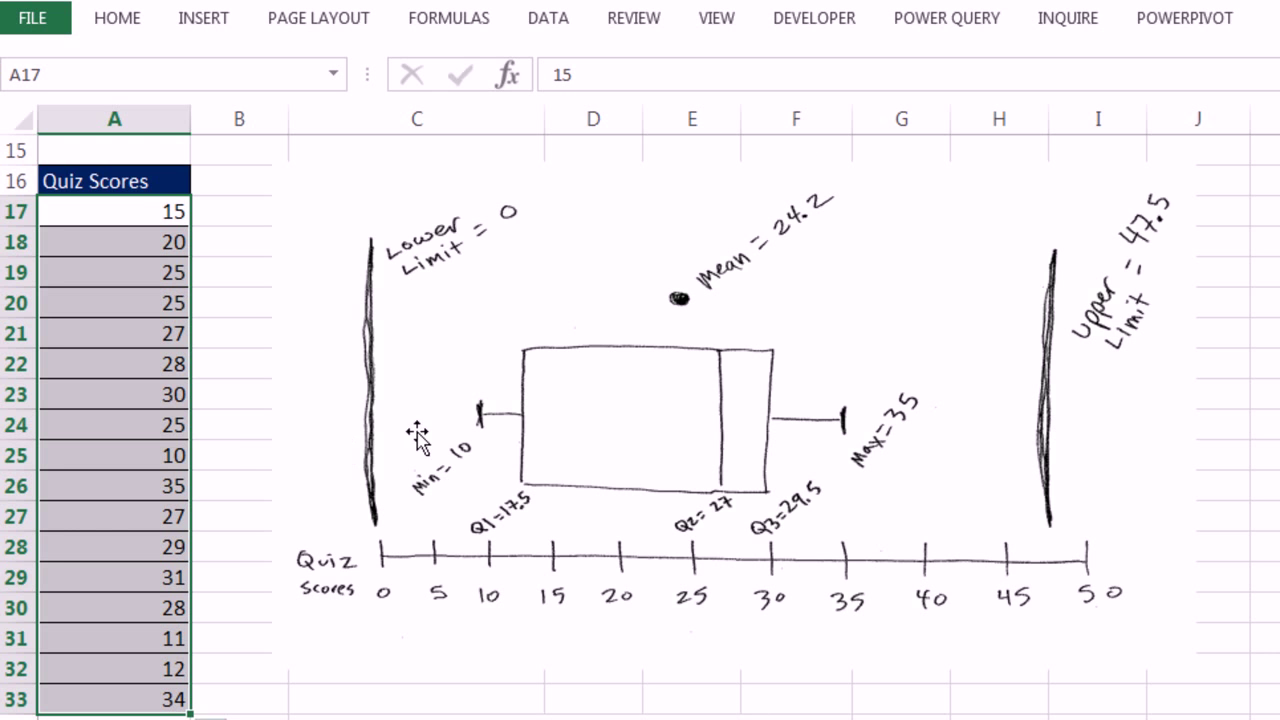
click(308, 228)
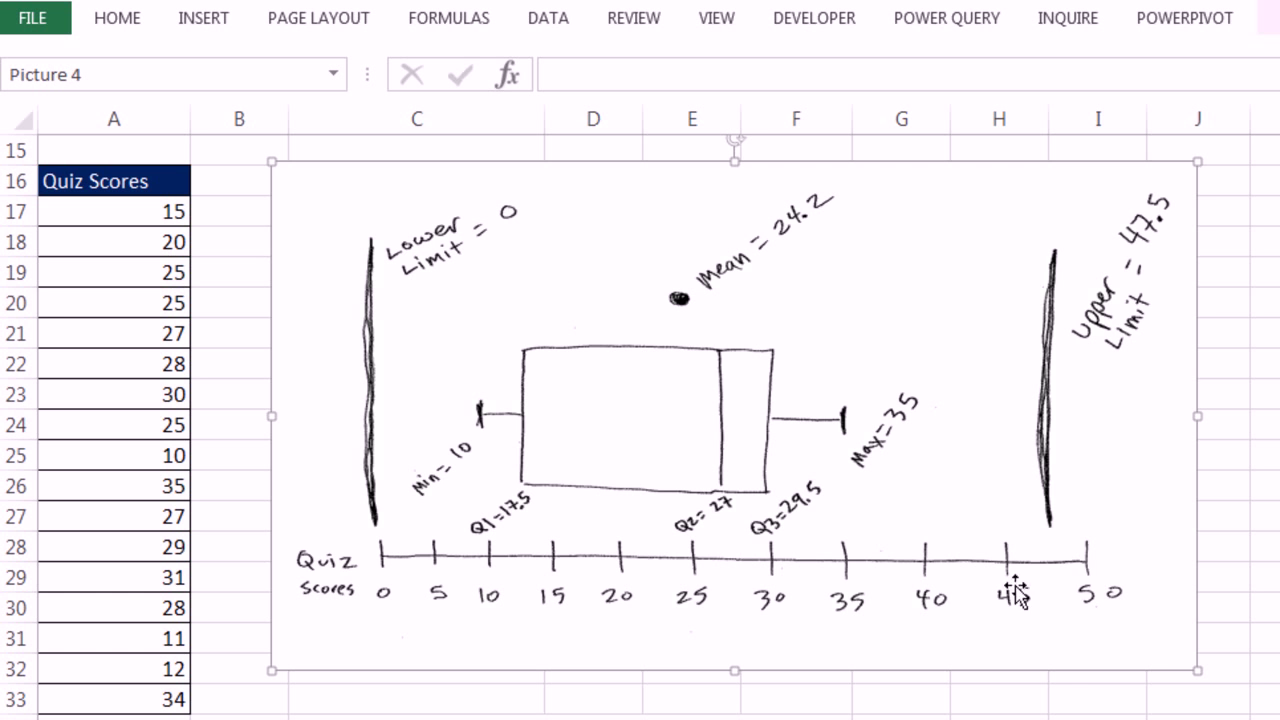
Step: Enter =MIN(A17:A33) in D16 for the minimum quiz score
drag(288, 210, 1279, 182)
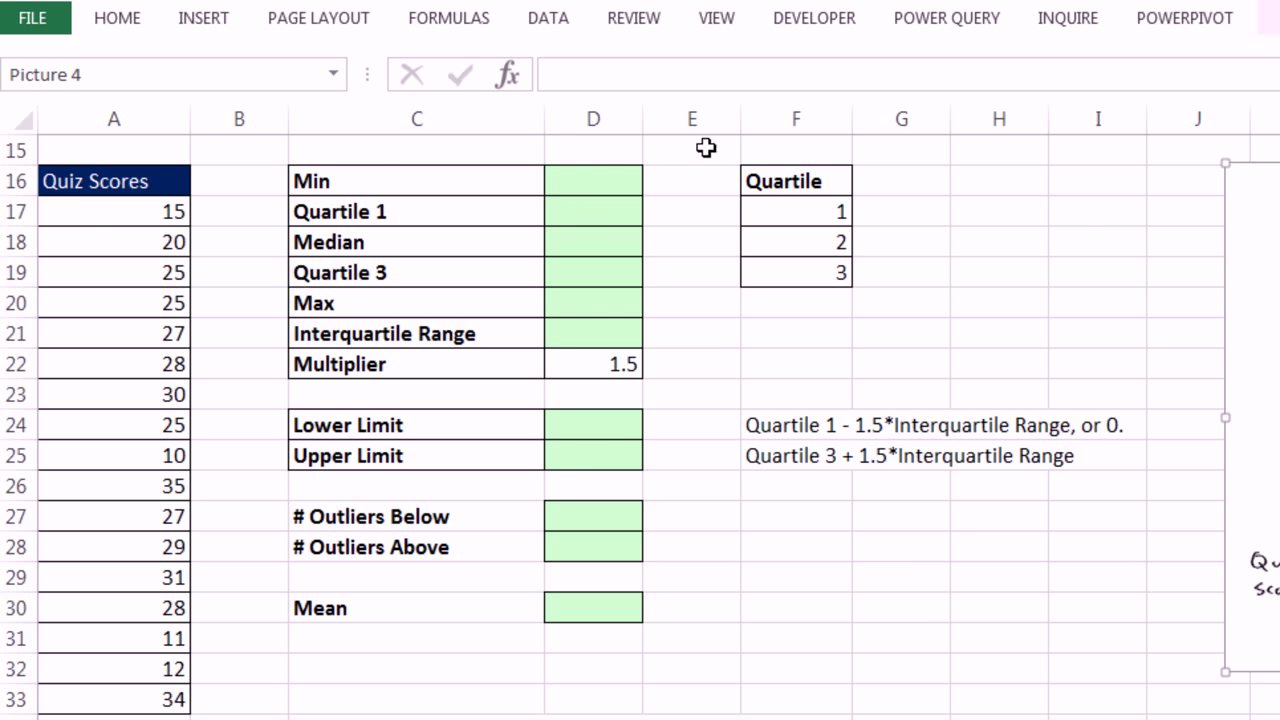
click(591, 178)
text(=min)
key(Tab)
drag(190, 212, 143, 698)
key(Return)
Step: Fill D17:D19 with =QUARTILE.EXC($A$17:$A$33,F17), giving 17.5, 27 and 29.5
text(=q)
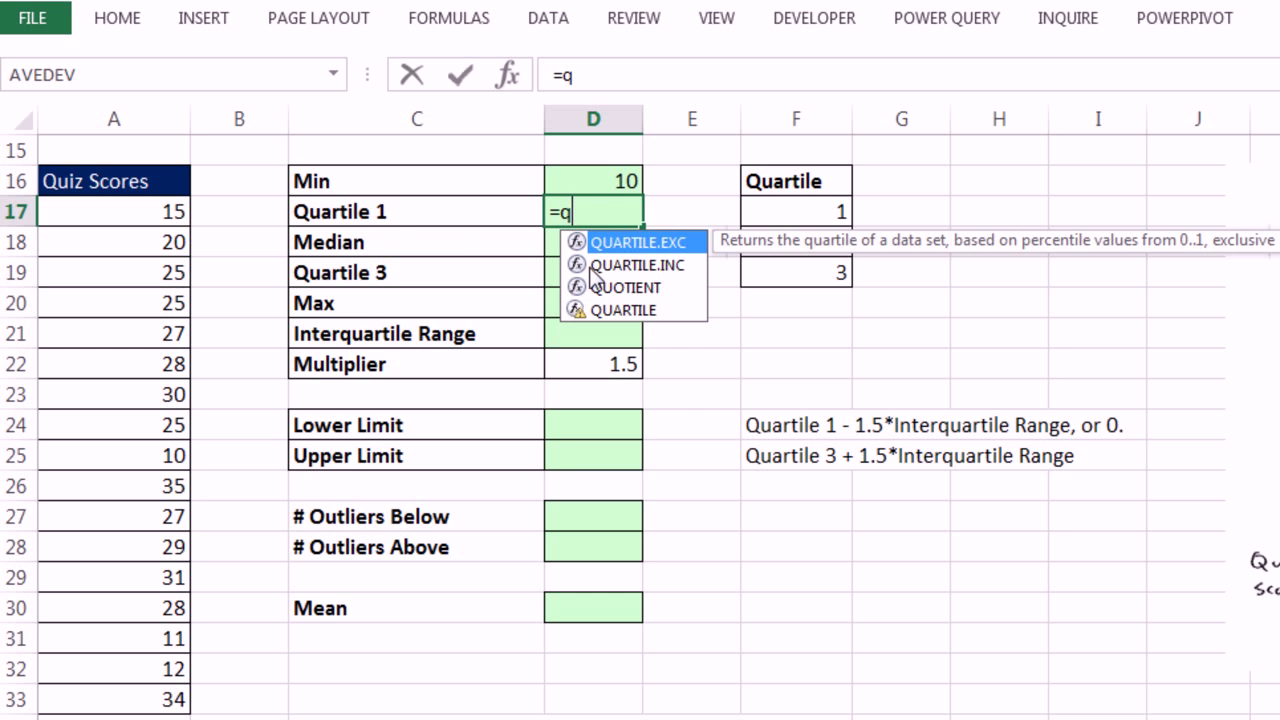
key(Tab)
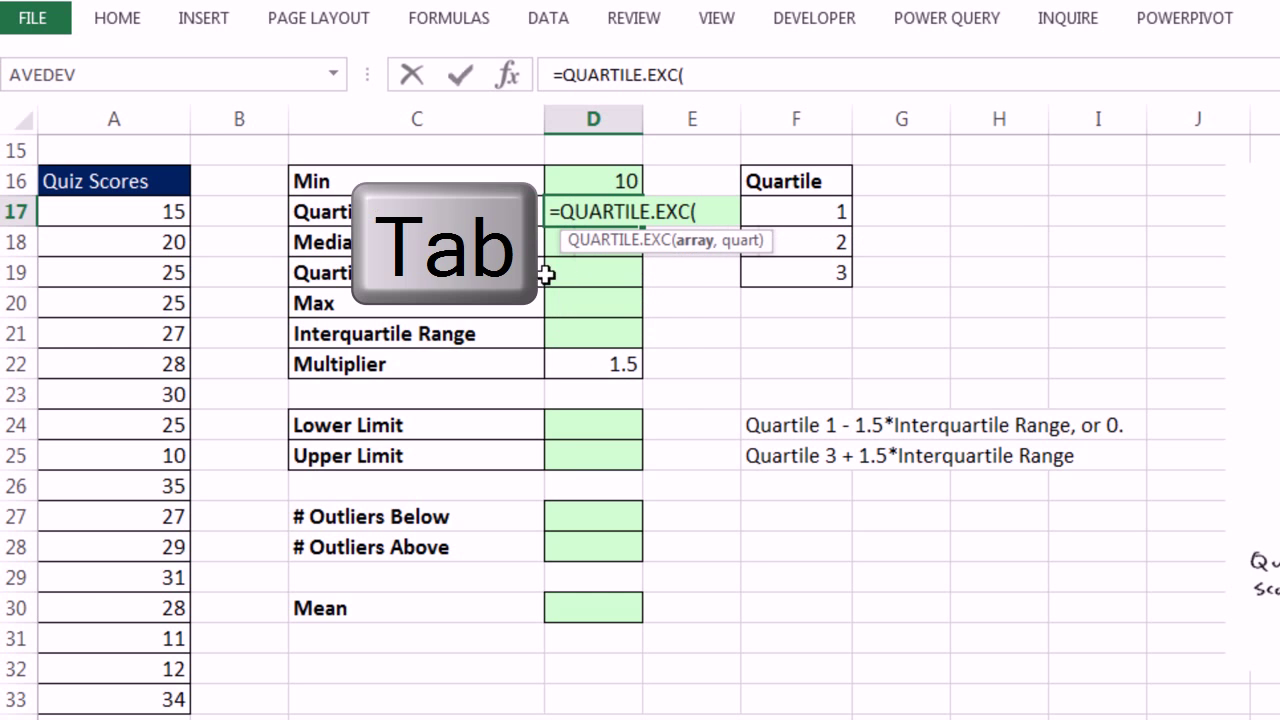
drag(149, 211, 154, 692)
key(F4)
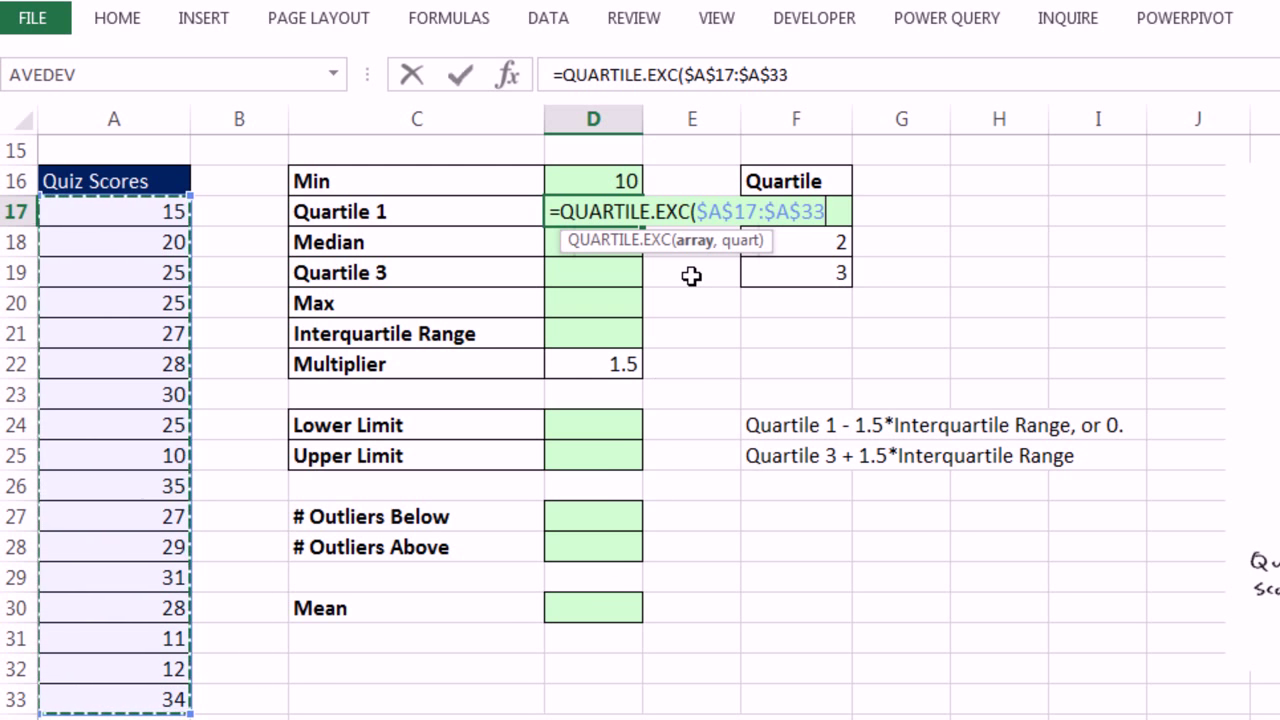
text(,)
key(Right)
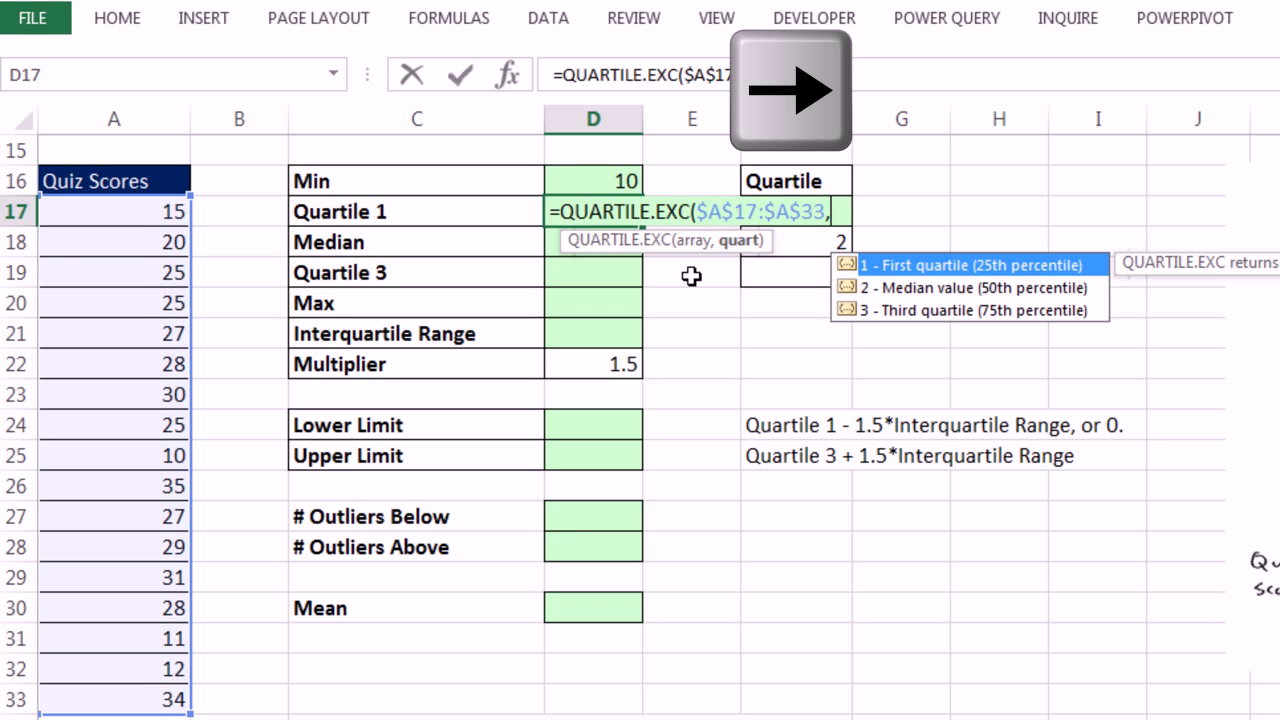
key(Right)
key(Right)
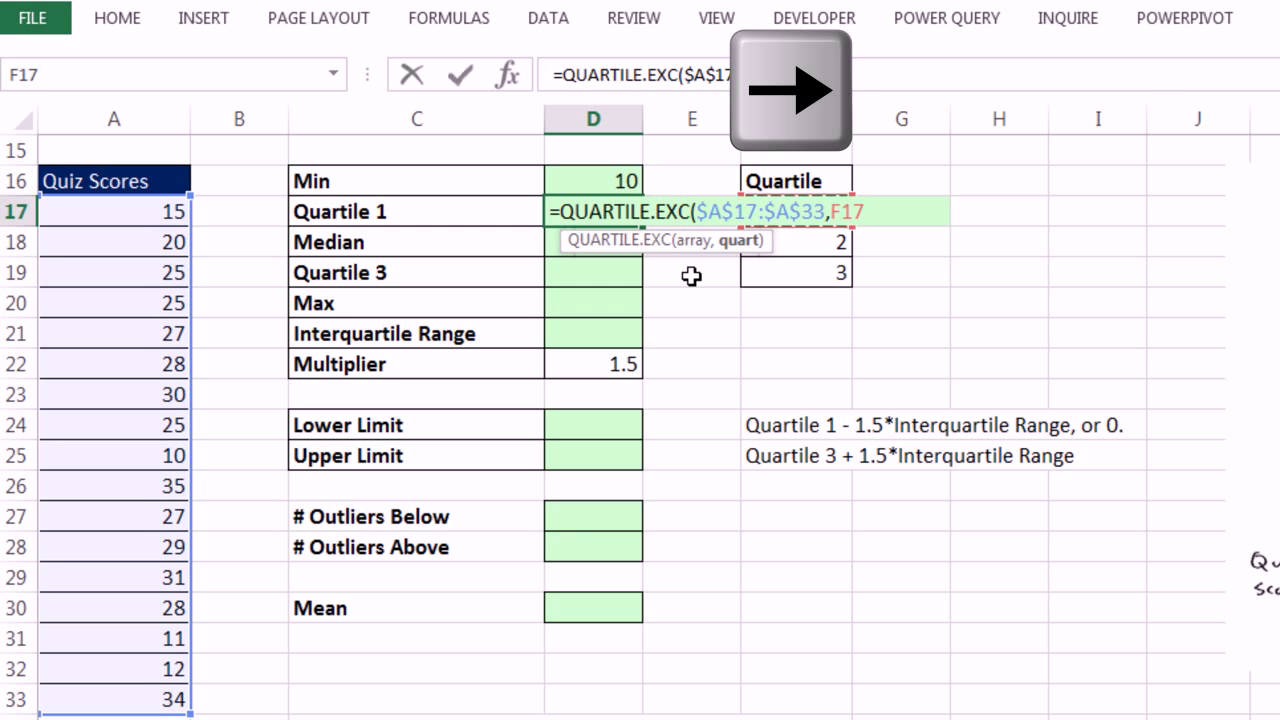
key(ctrl+Return)
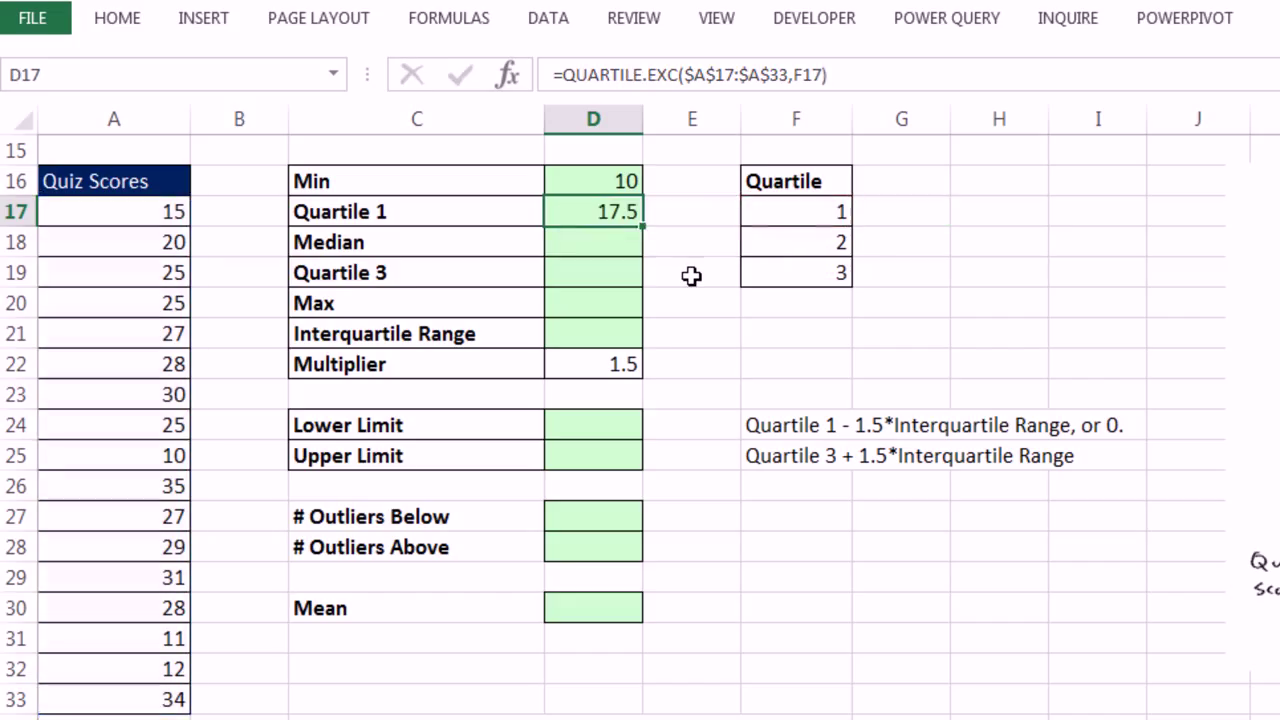
drag(643, 228, 645, 283)
Step: Enter =MAX(A17:A33) in D20, giving a Max of 35
click(620, 310)
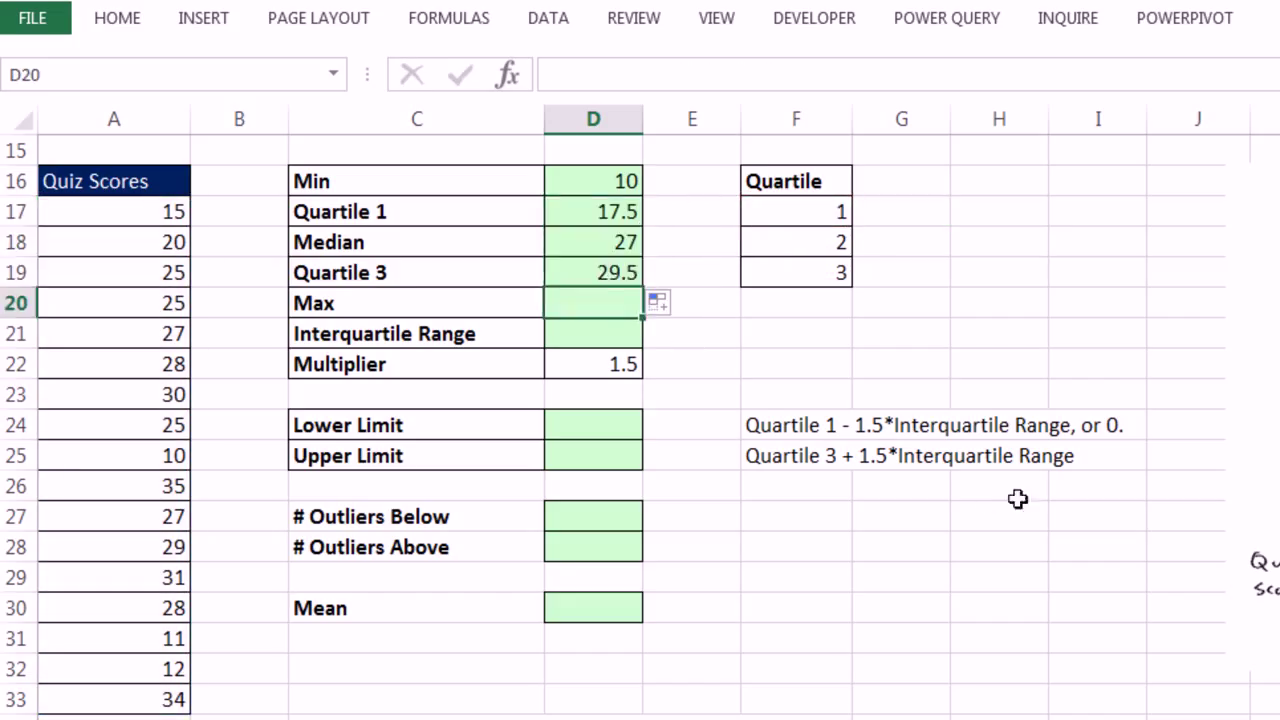
text(=max)
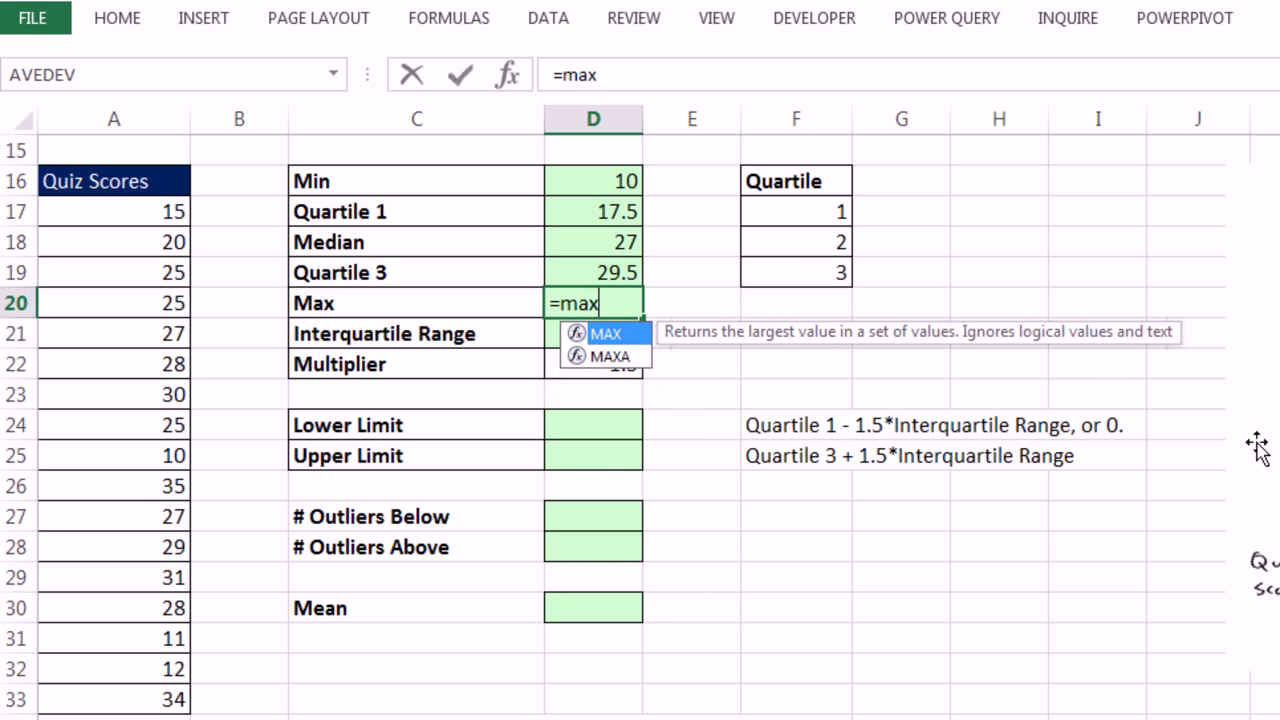
key(Tab)
drag(143, 214, 134, 696)
key(ctrl+Return)
key(Return)
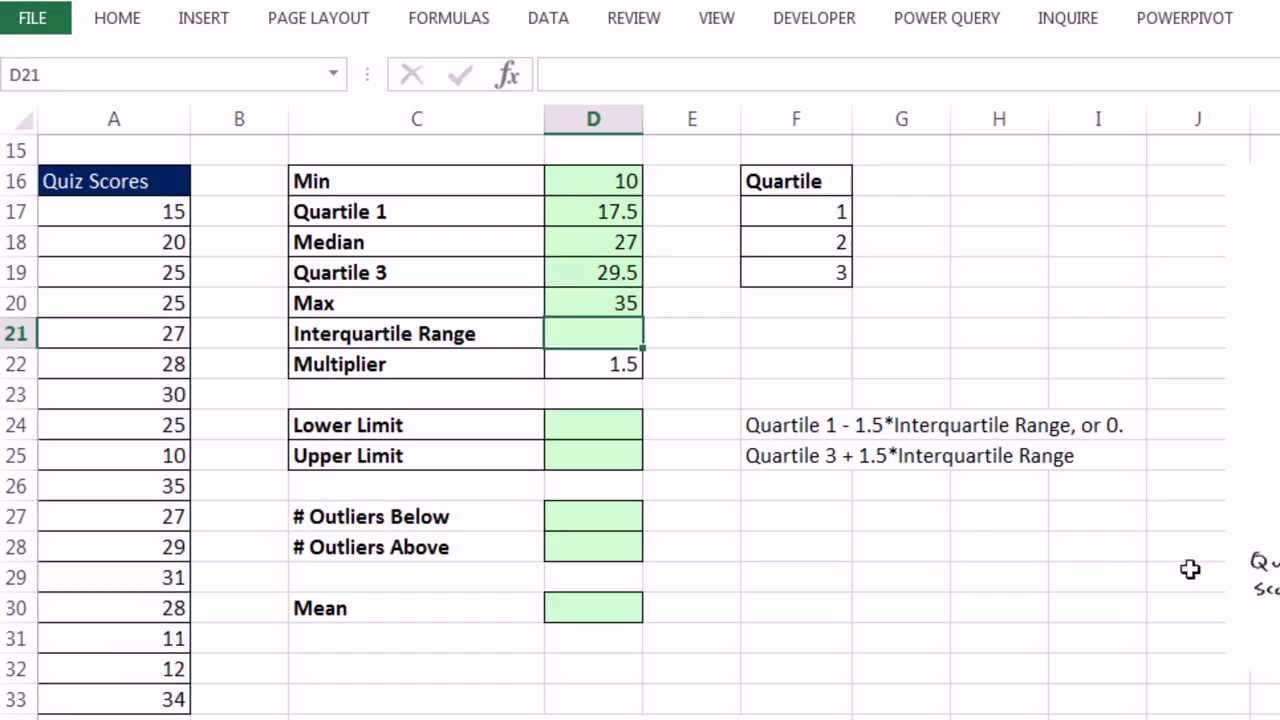
Step: Compute the Interquartile Range in D21 as =D19-D17, giving 12
text(=)
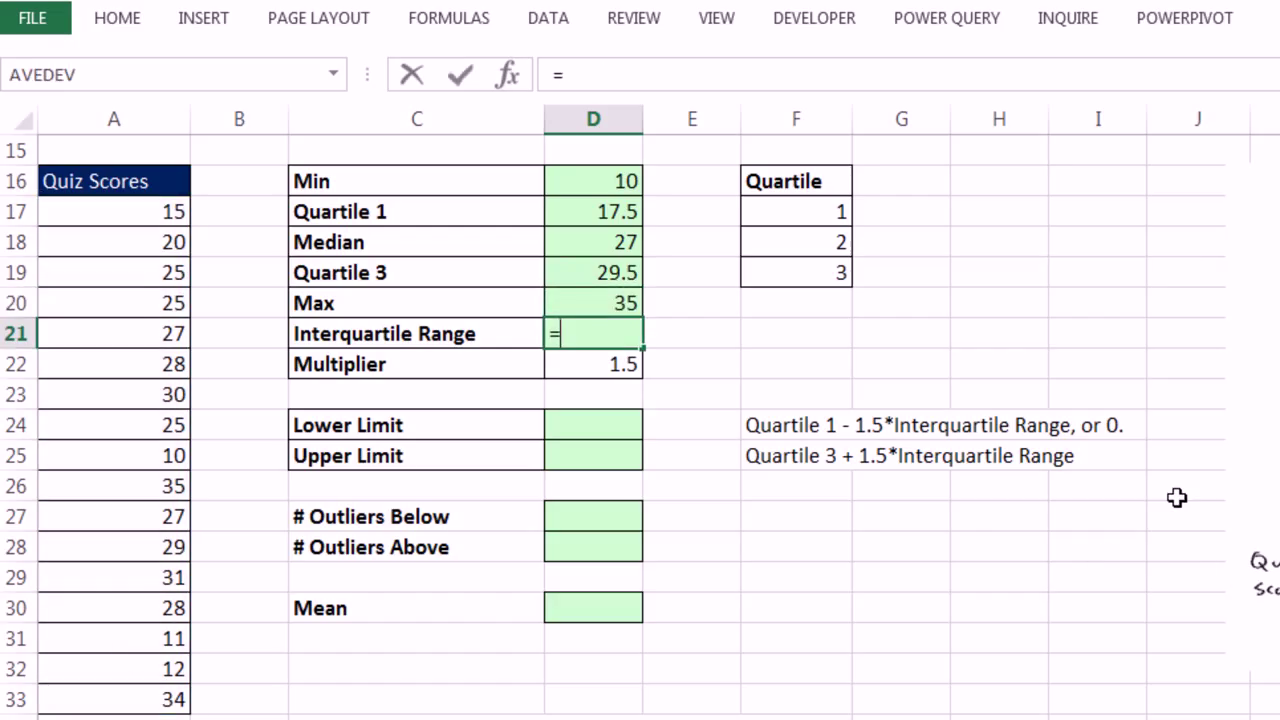
key(Up)
key(Up)
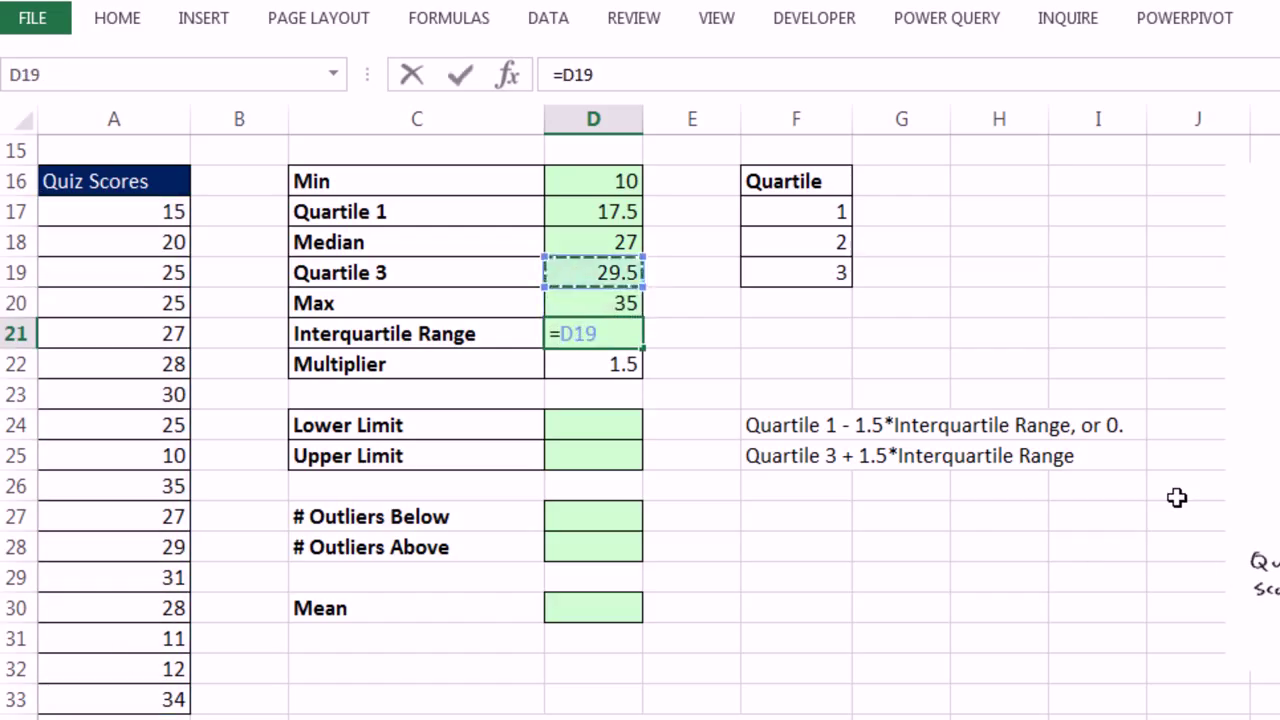
text(-)
key(Up)
key(Up)
key(Up)
key(Up)
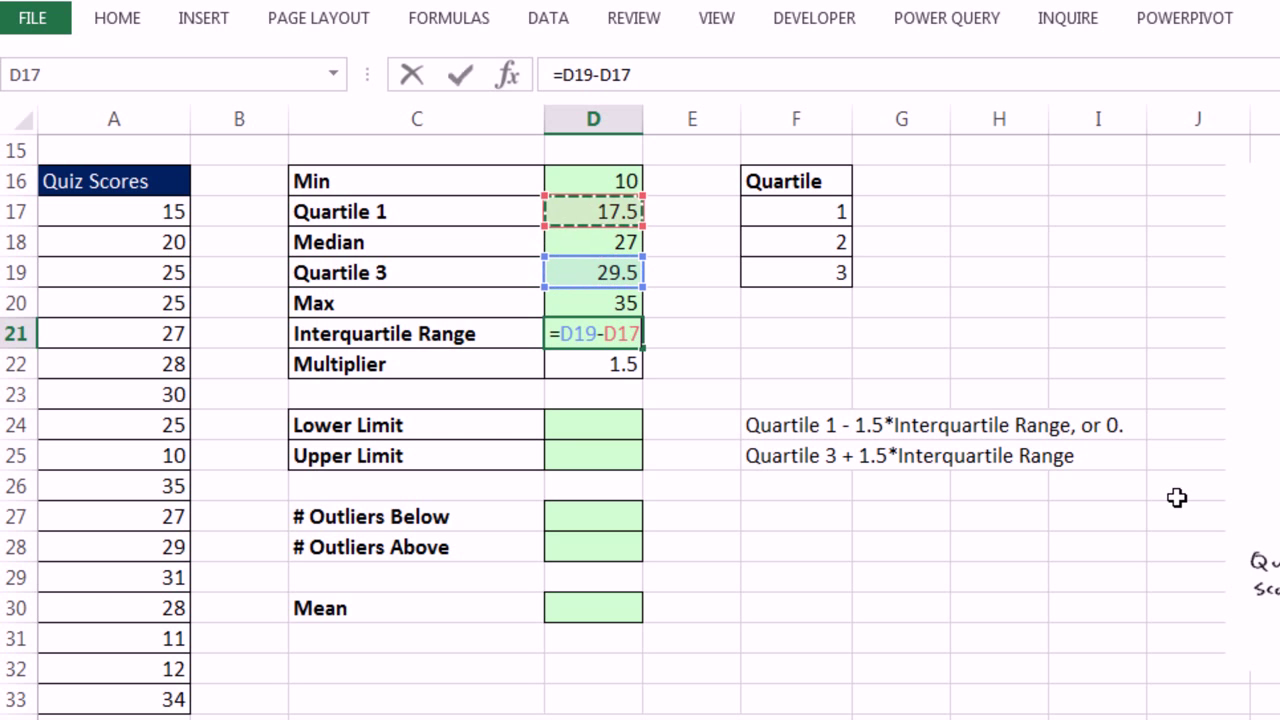
key(Return)
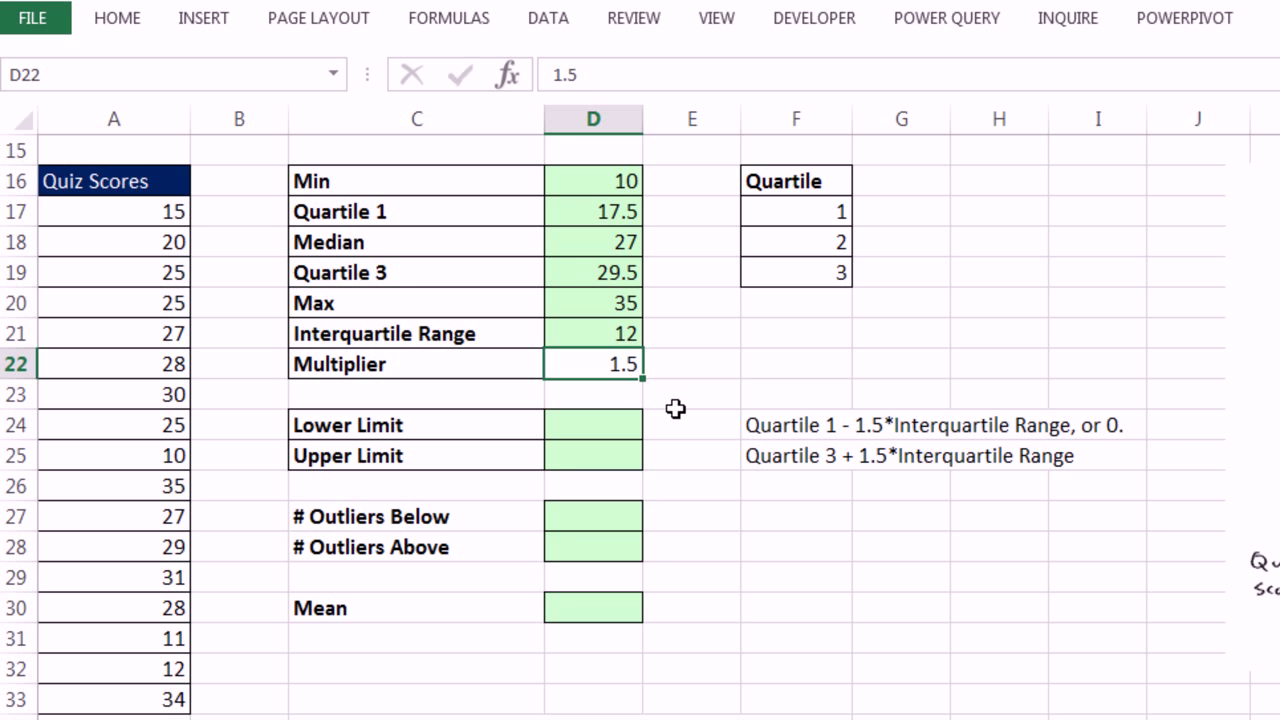
scroll(688, 416, down, 4)
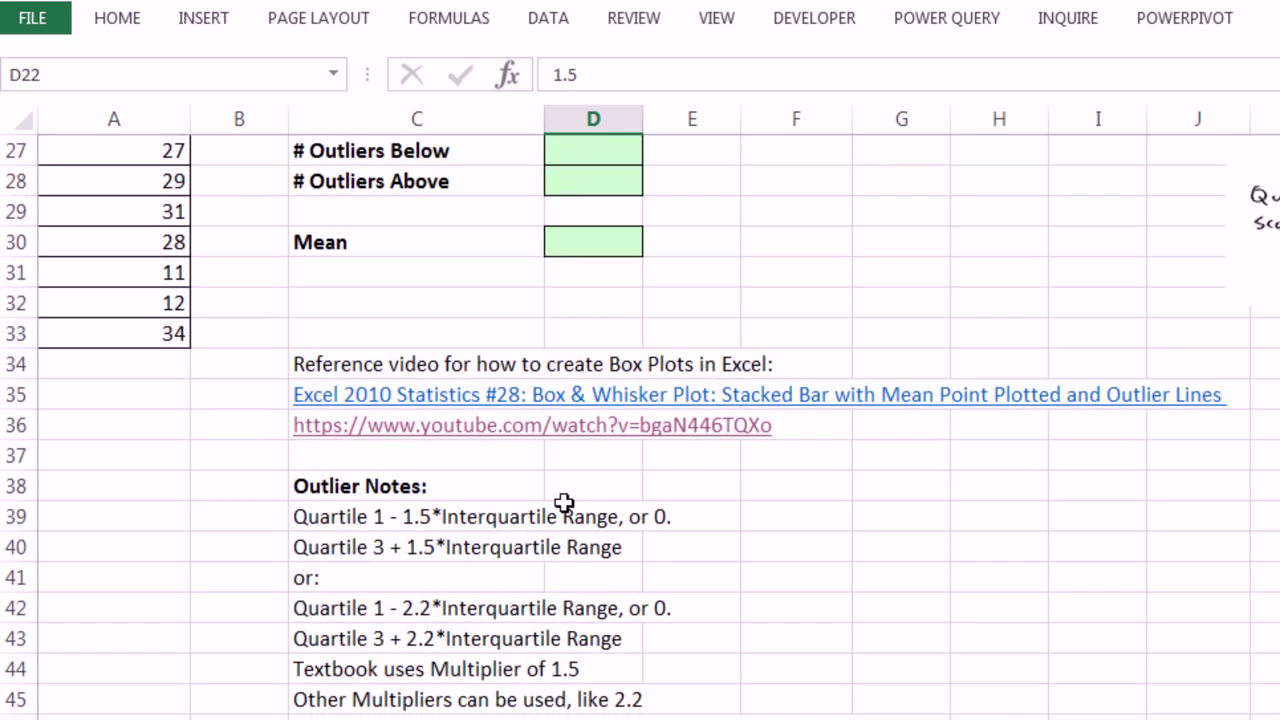
scroll(692, 710, up, 4)
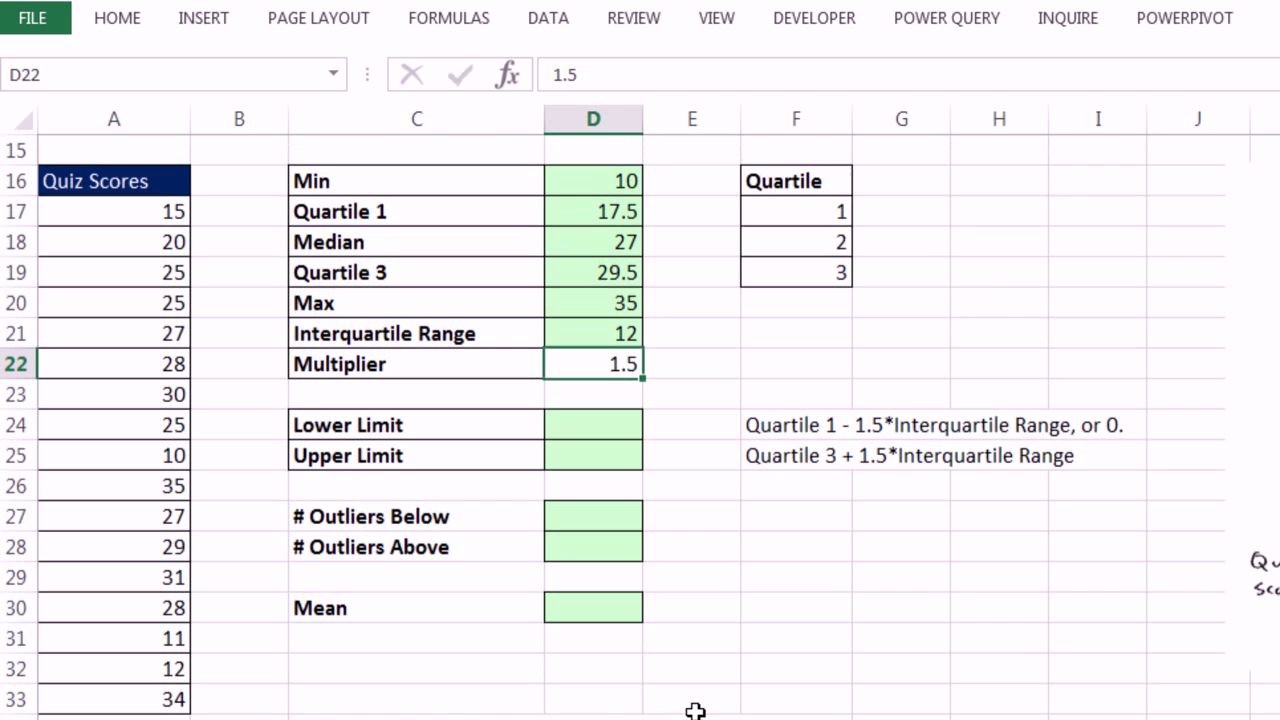
Step: Enter the Lower Limit =D17-D22*D21 in D24, giving -0.5
click(600, 423)
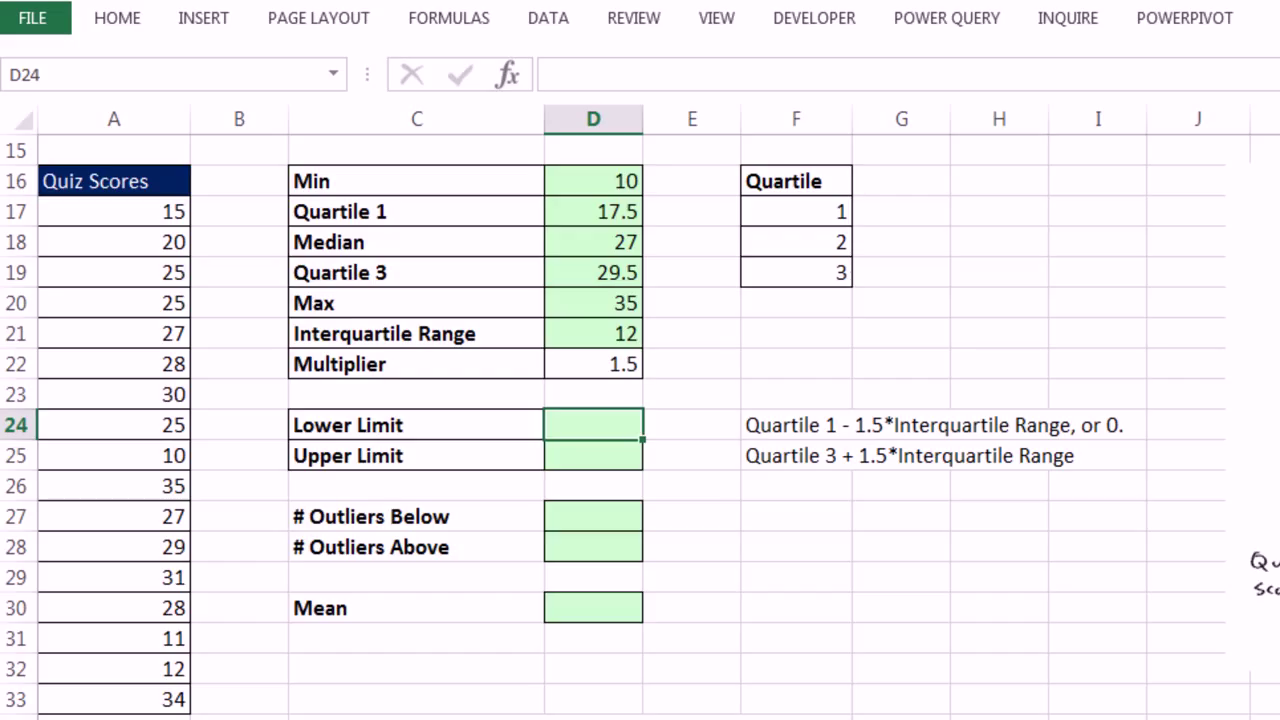
text(=)
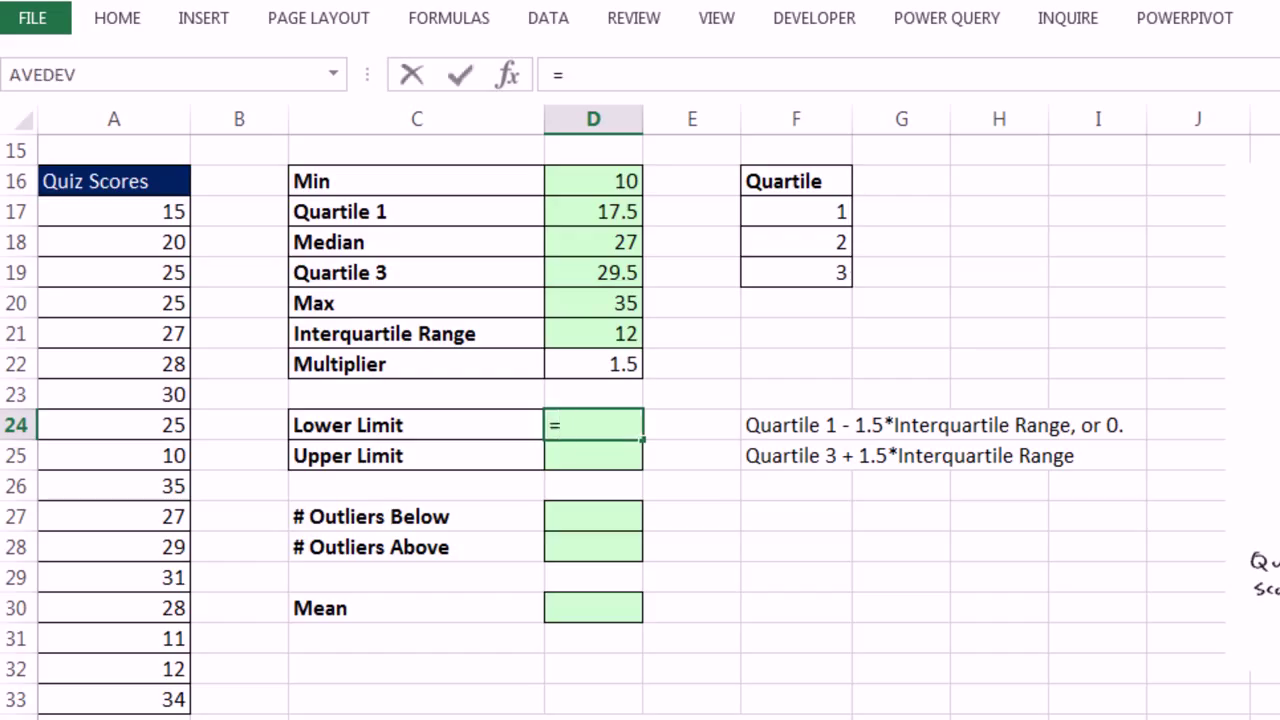
click(593, 218)
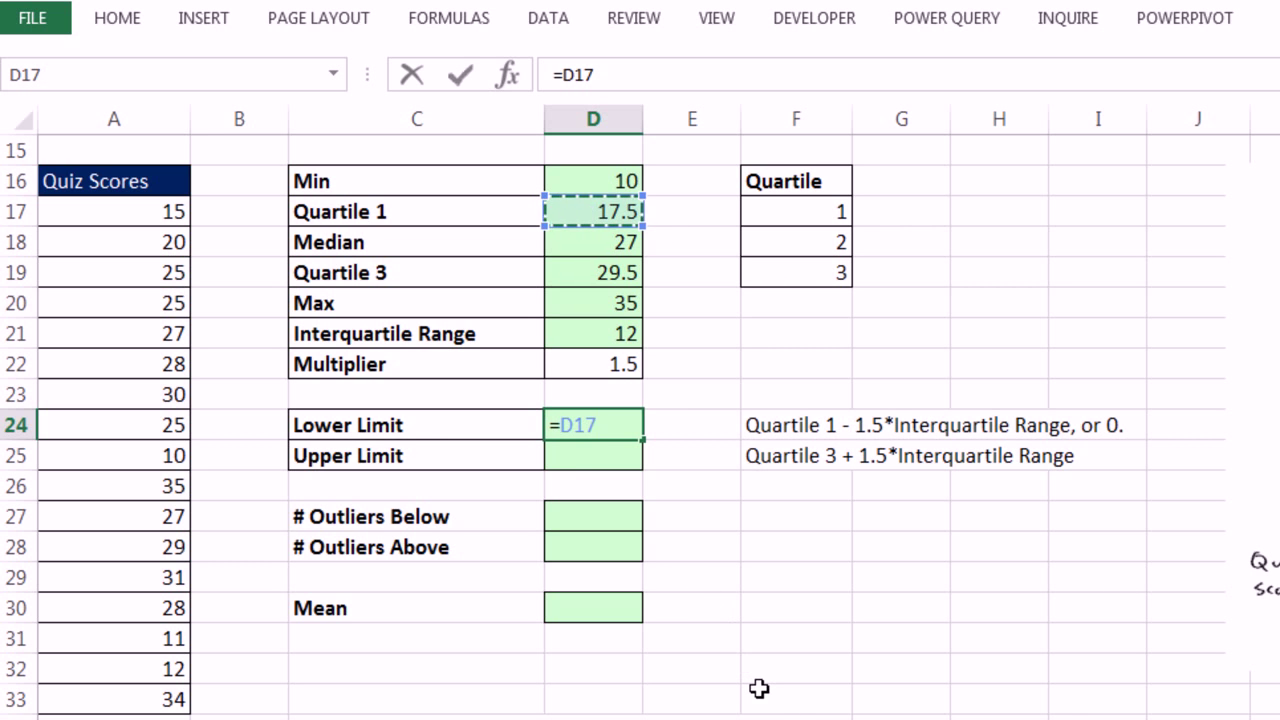
text(-)
click(597, 367)
text(*)
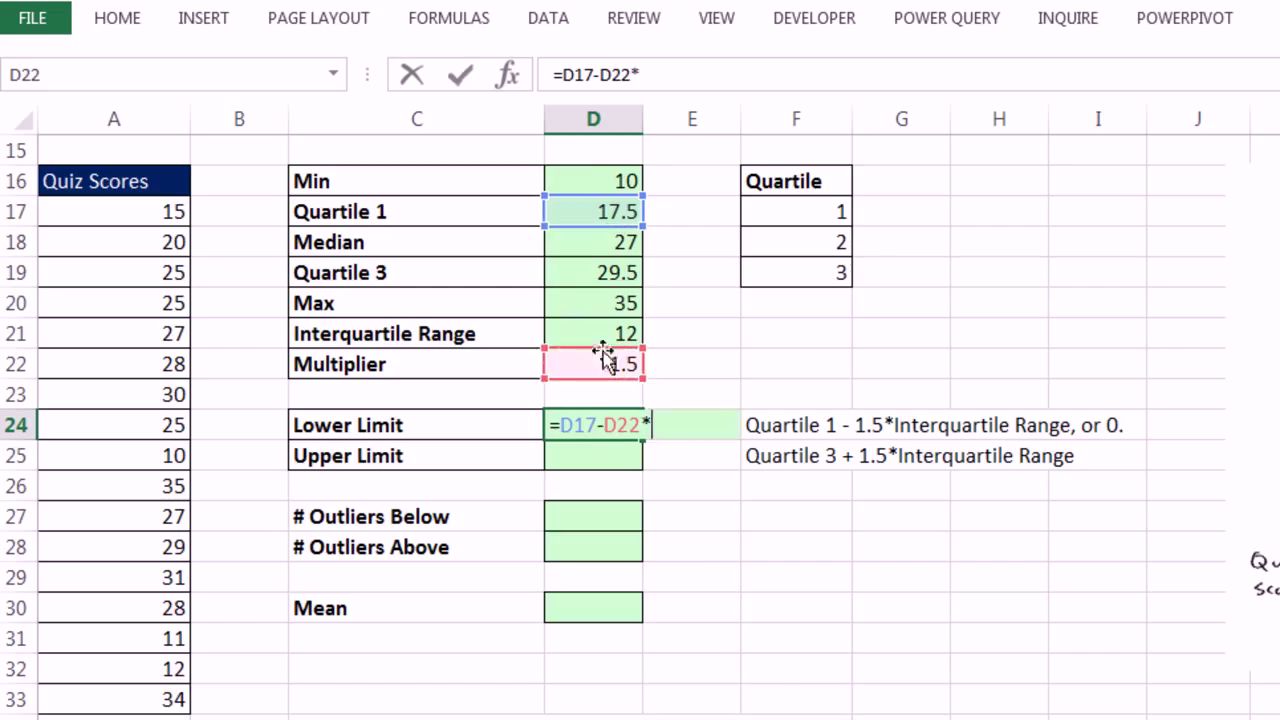
click(594, 336)
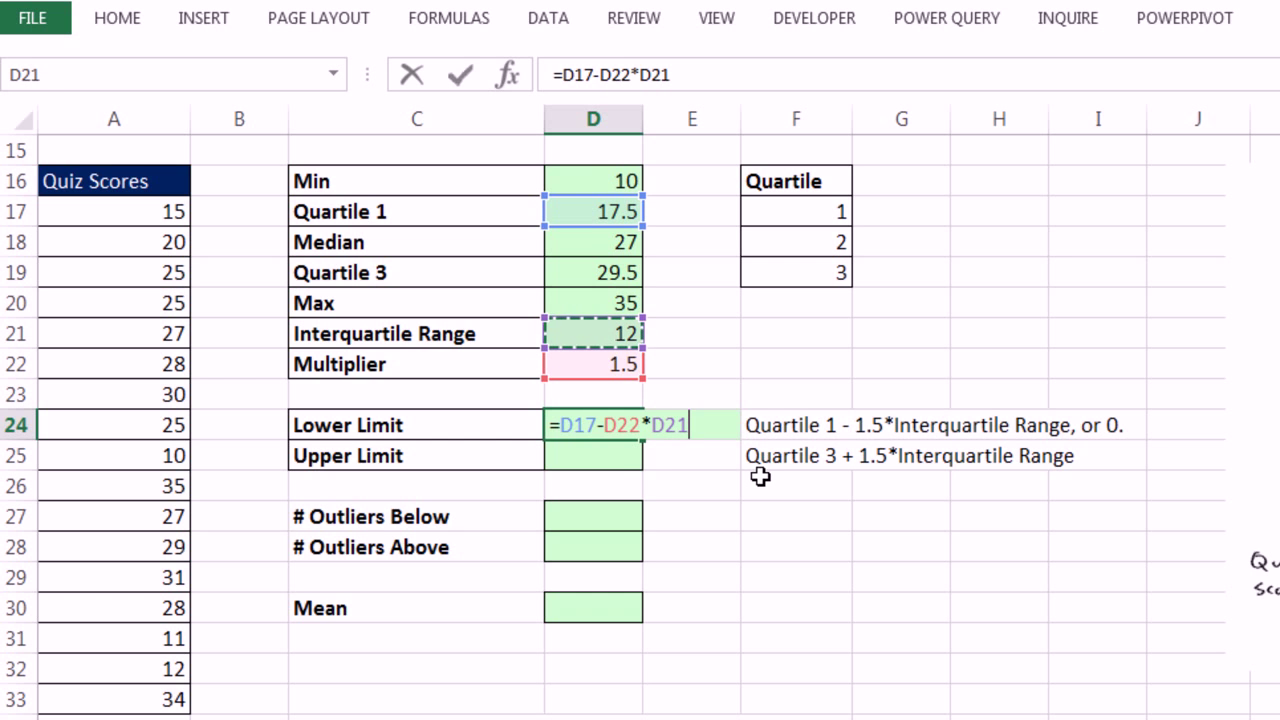
key(Return)
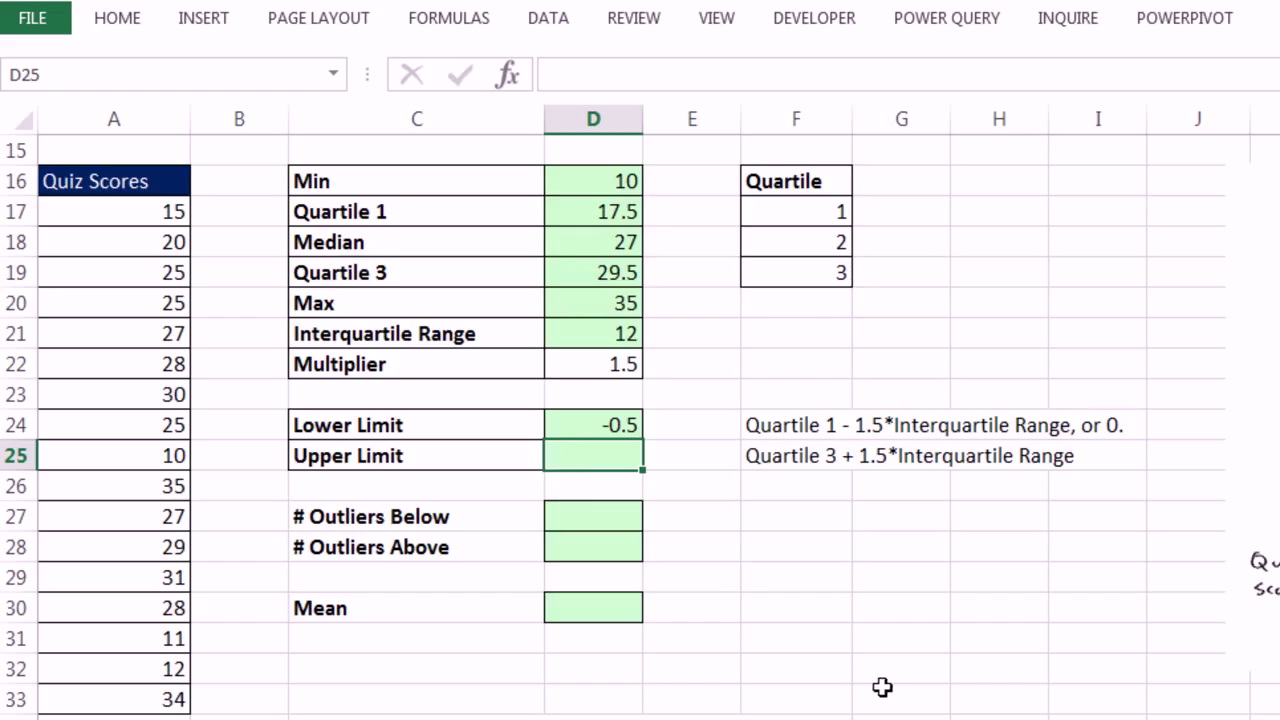
Step: Enter the Upper Limit =D19+D22*D21 in D25, giving 47.5
text(=)
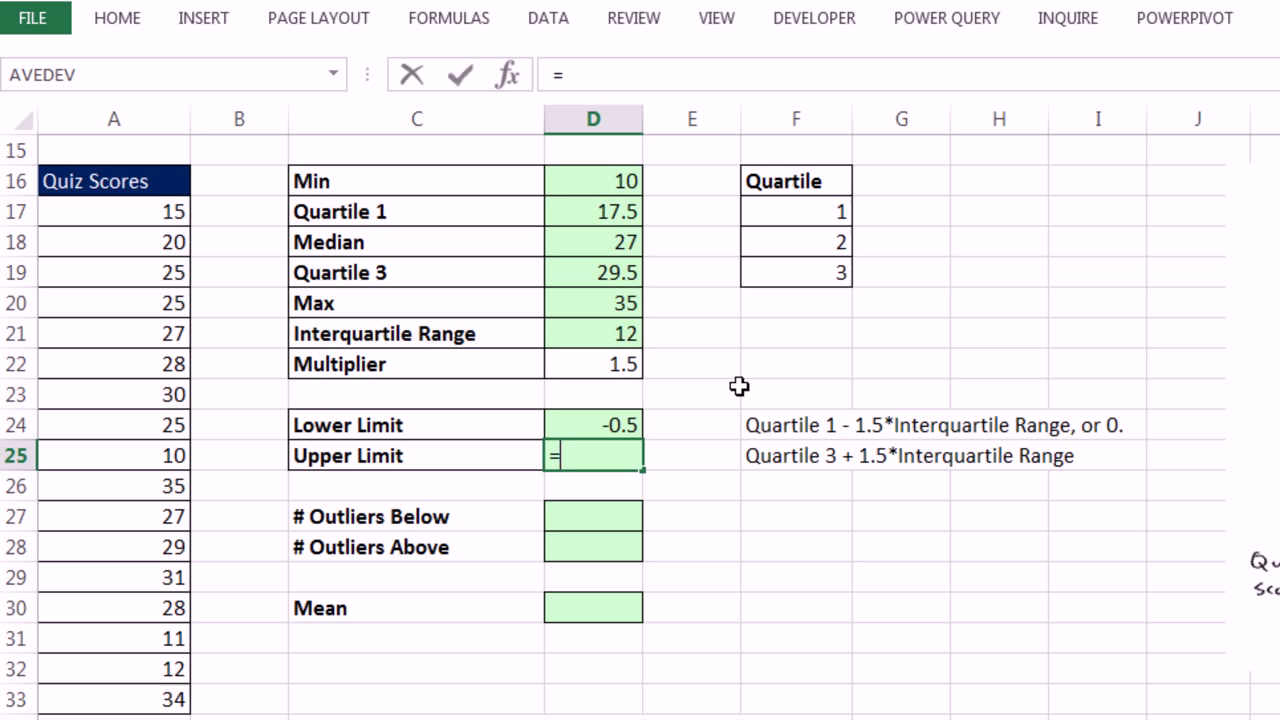
click(623, 266)
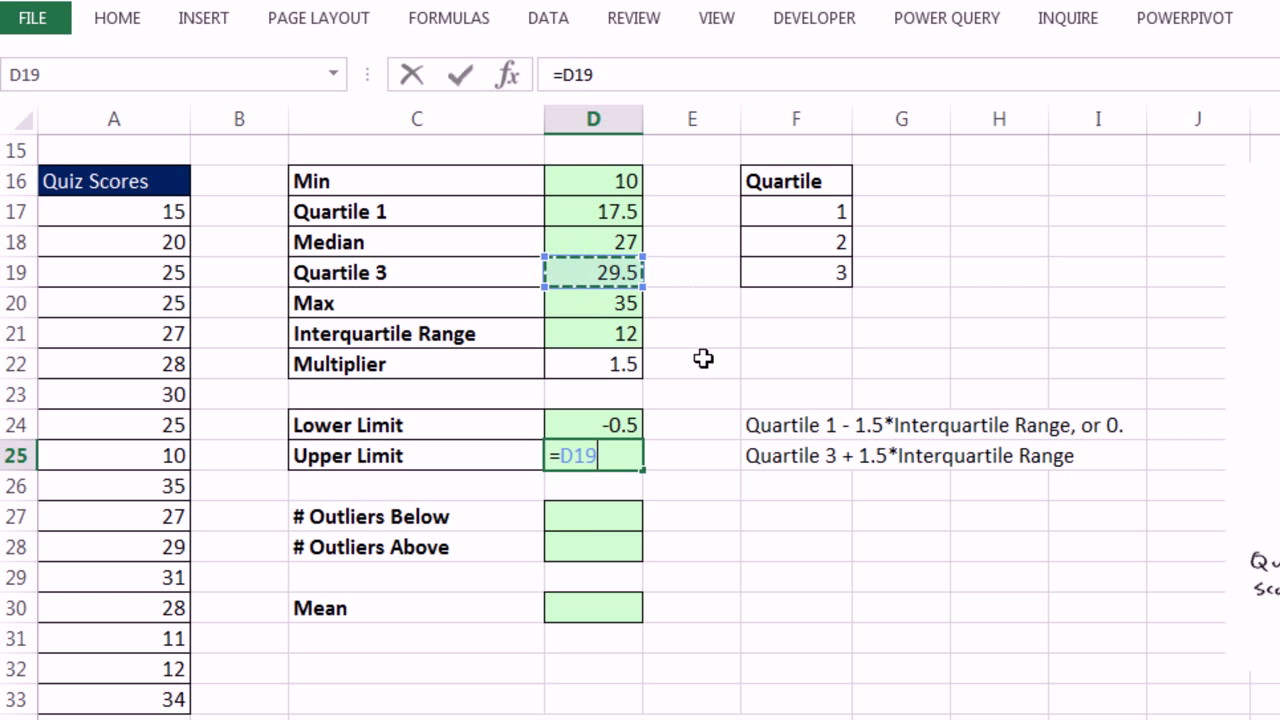
text(+)
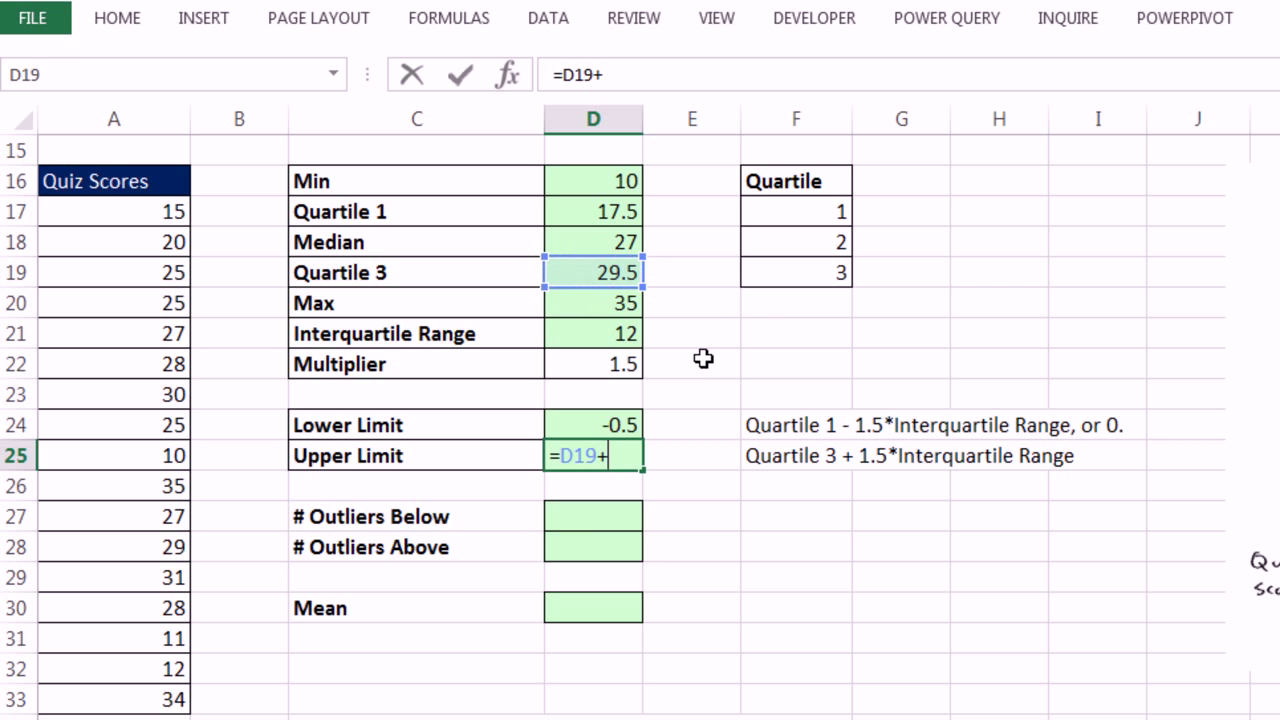
click(600, 364)
text(*)
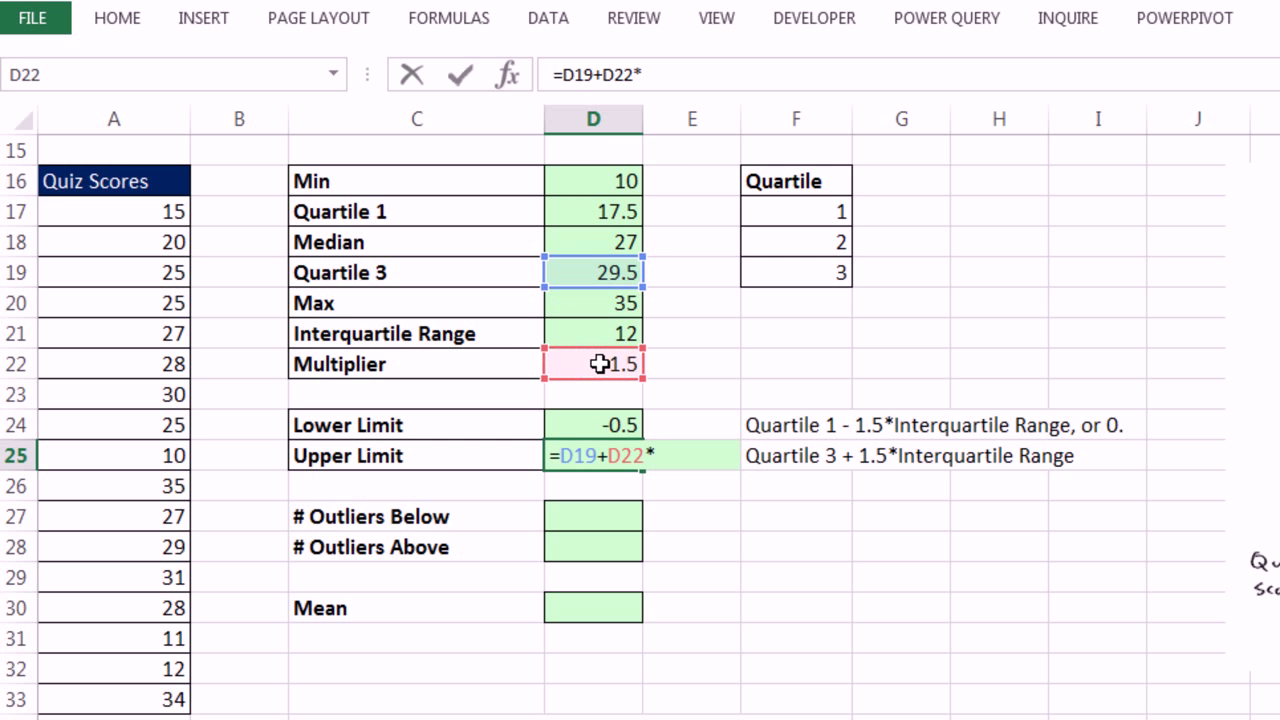
click(612, 324)
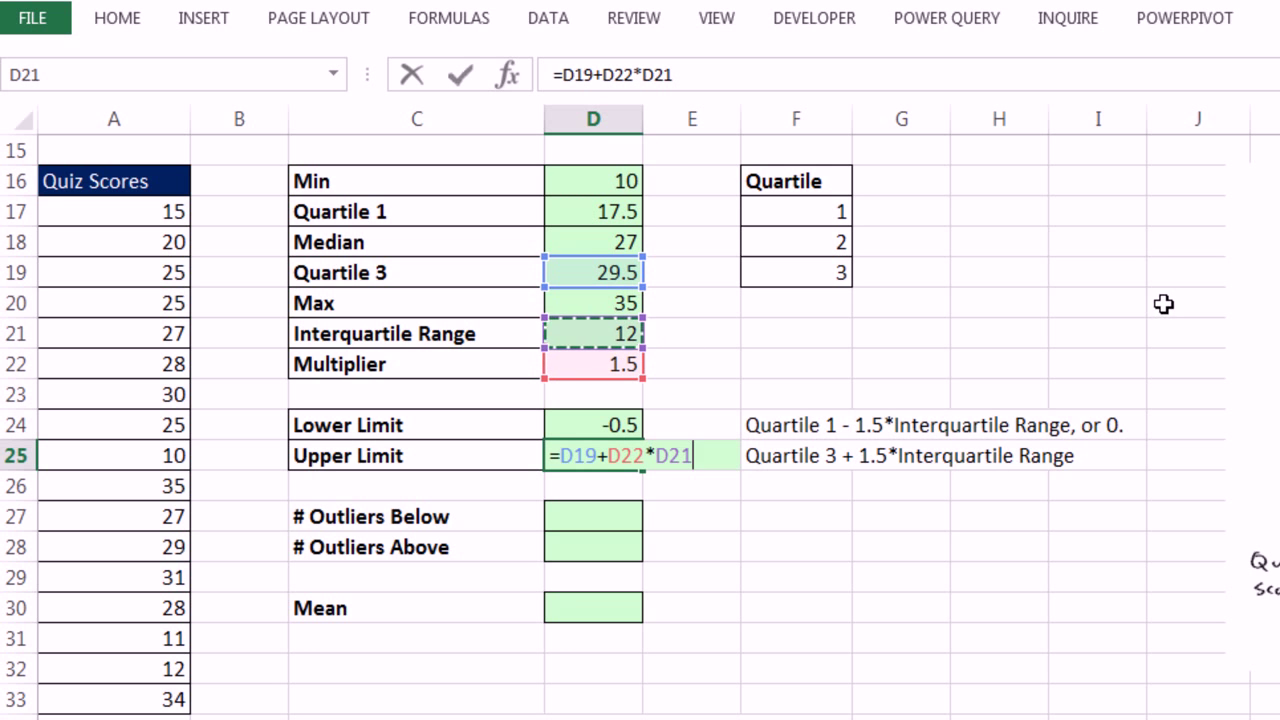
key(Return)
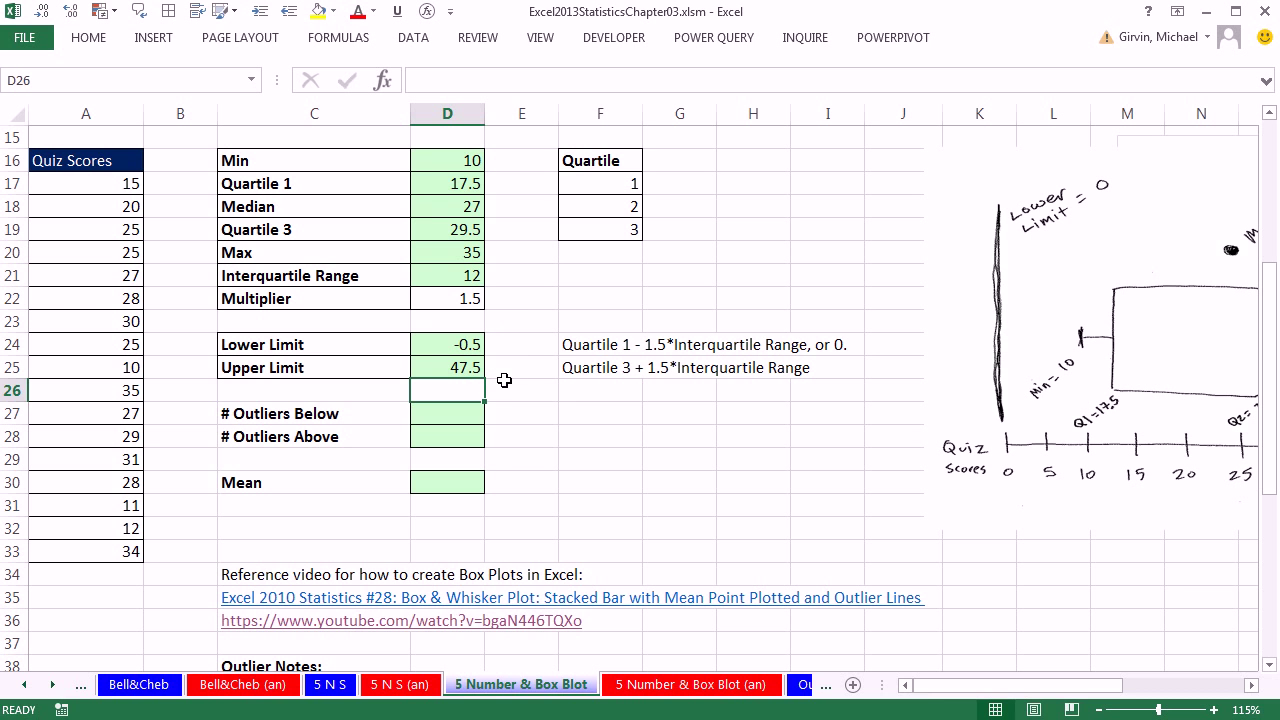
click(456, 293)
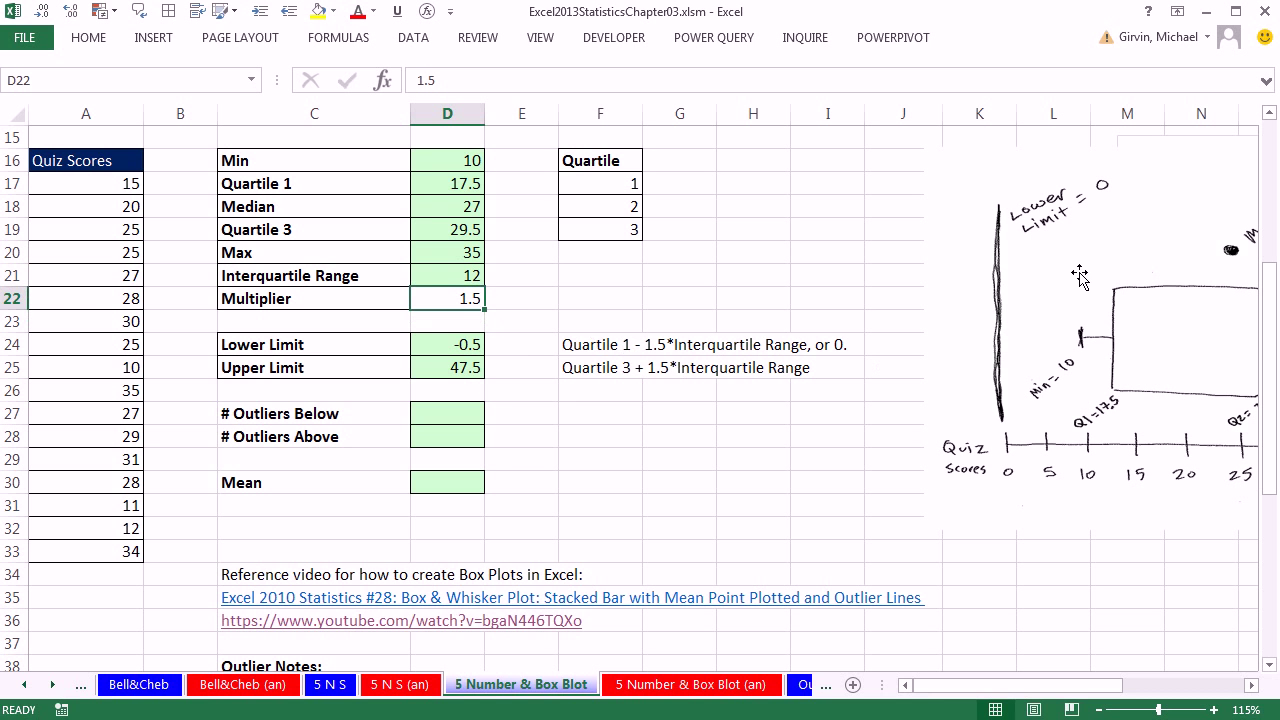
text(2.2)
key(ctrl+Return)
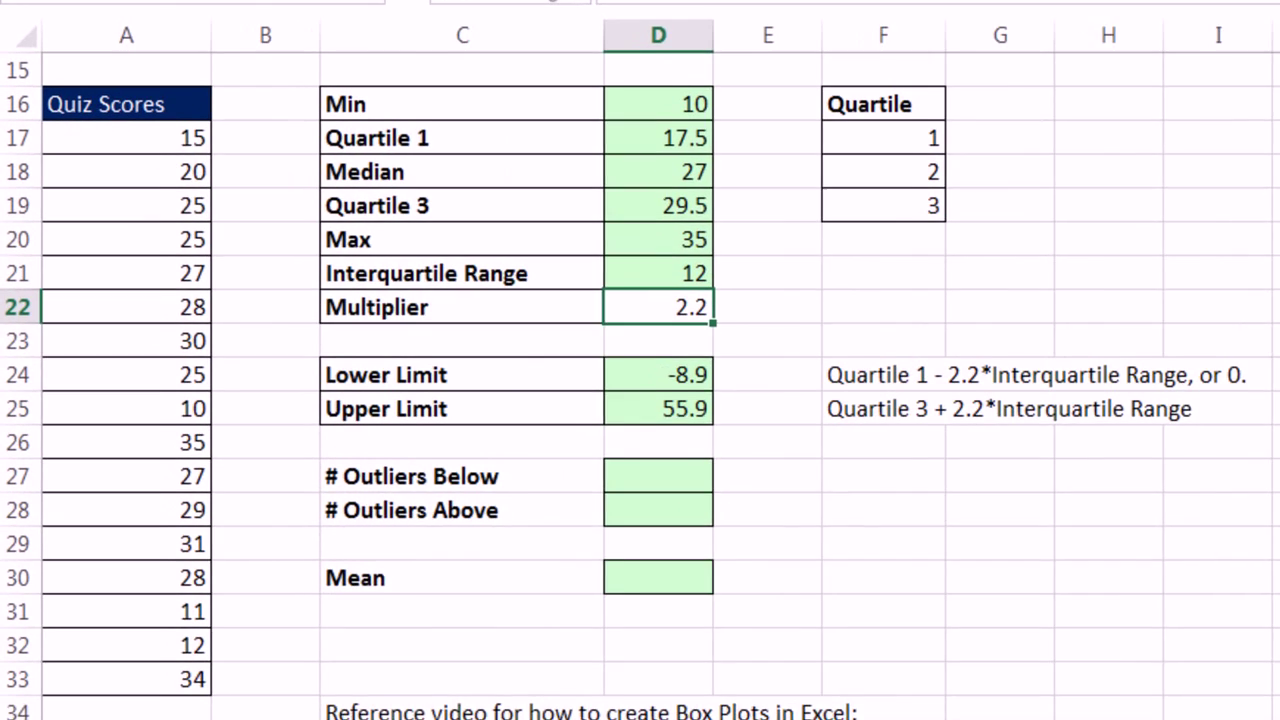
key(ctrl+z)
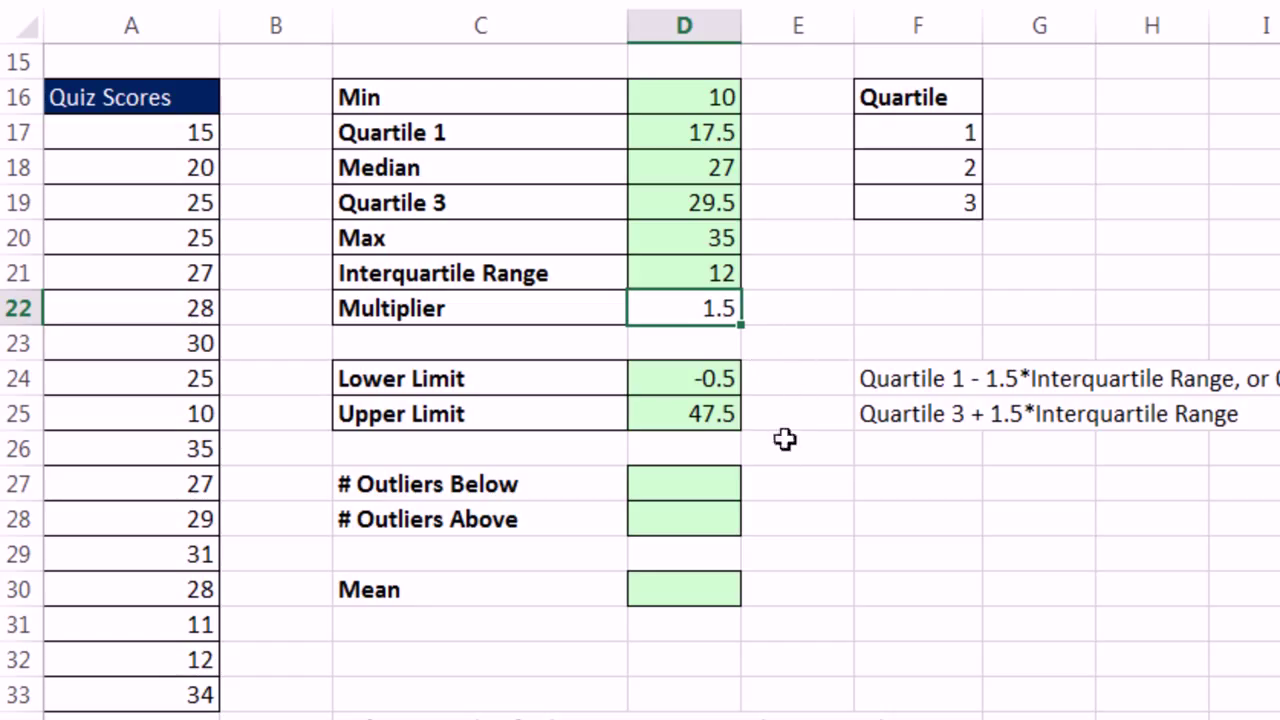
click(712, 382)
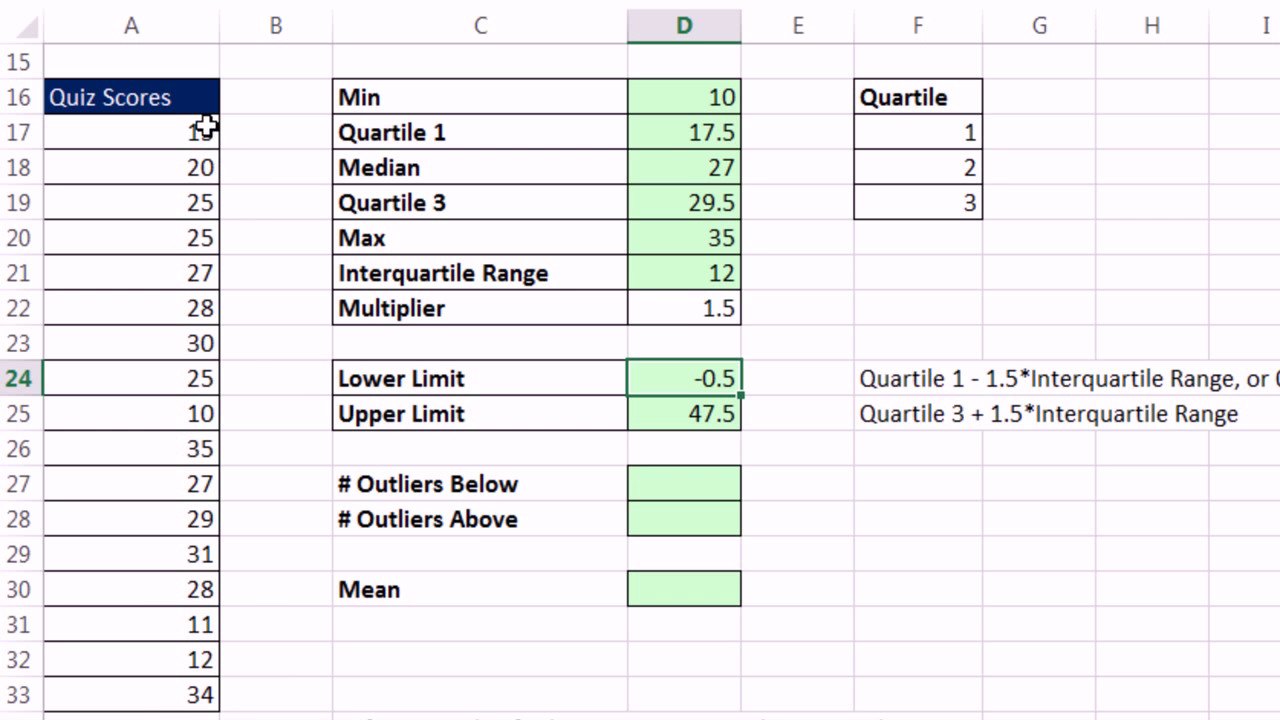
Step: Enter =COUNTIFS(A17:A33,">"&D25) in D28 to count scores above the Upper Limit
click(666, 520)
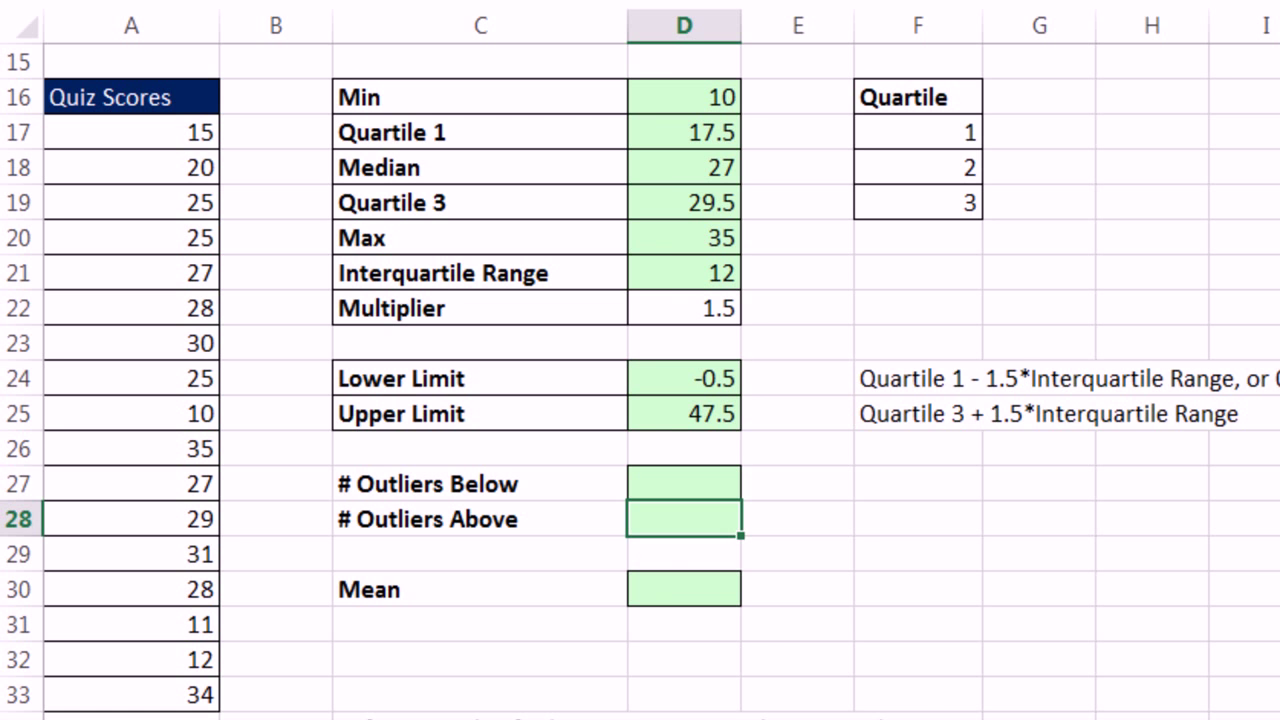
text(=coun)
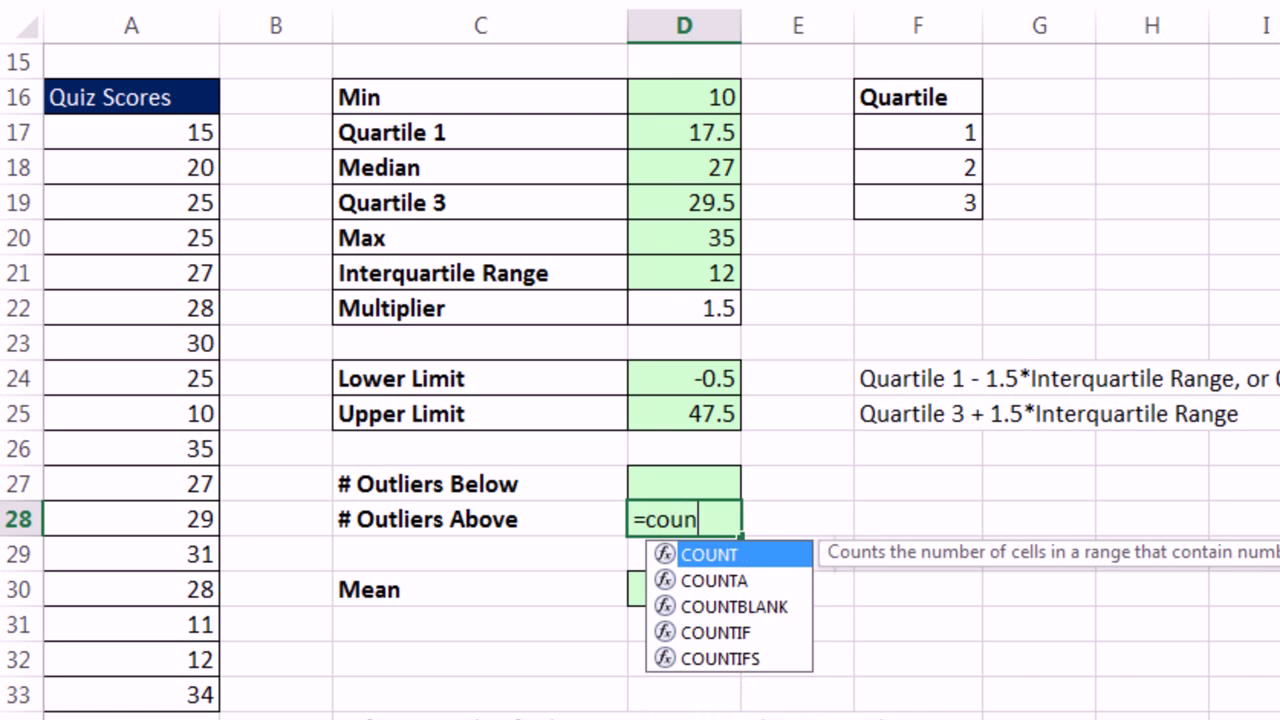
text(tifs()
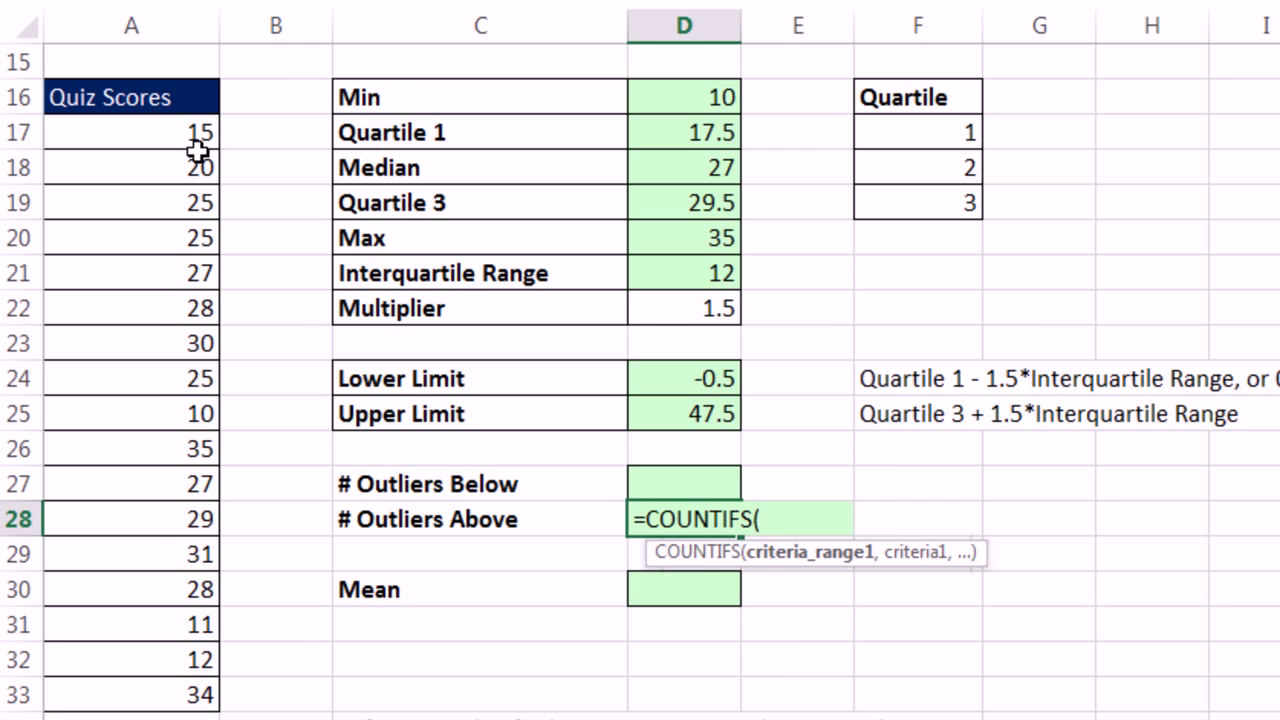
drag(185, 135, 183, 692)
text(,)
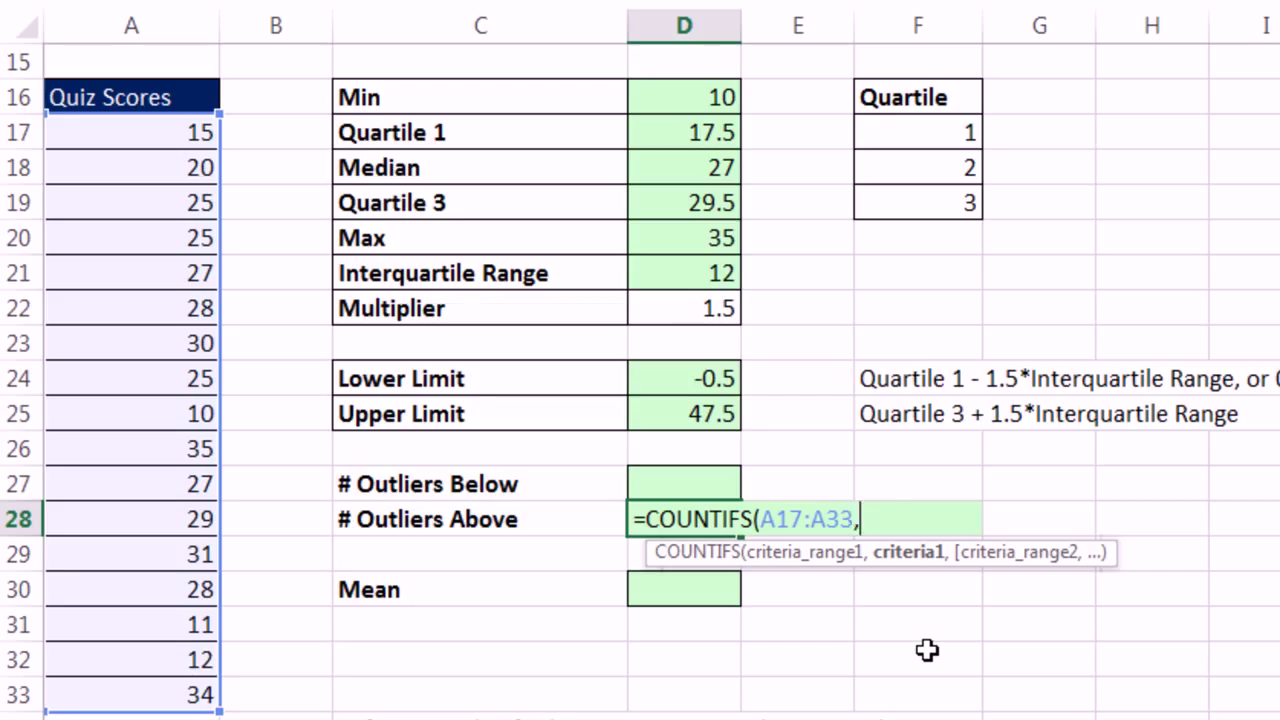
text(>)
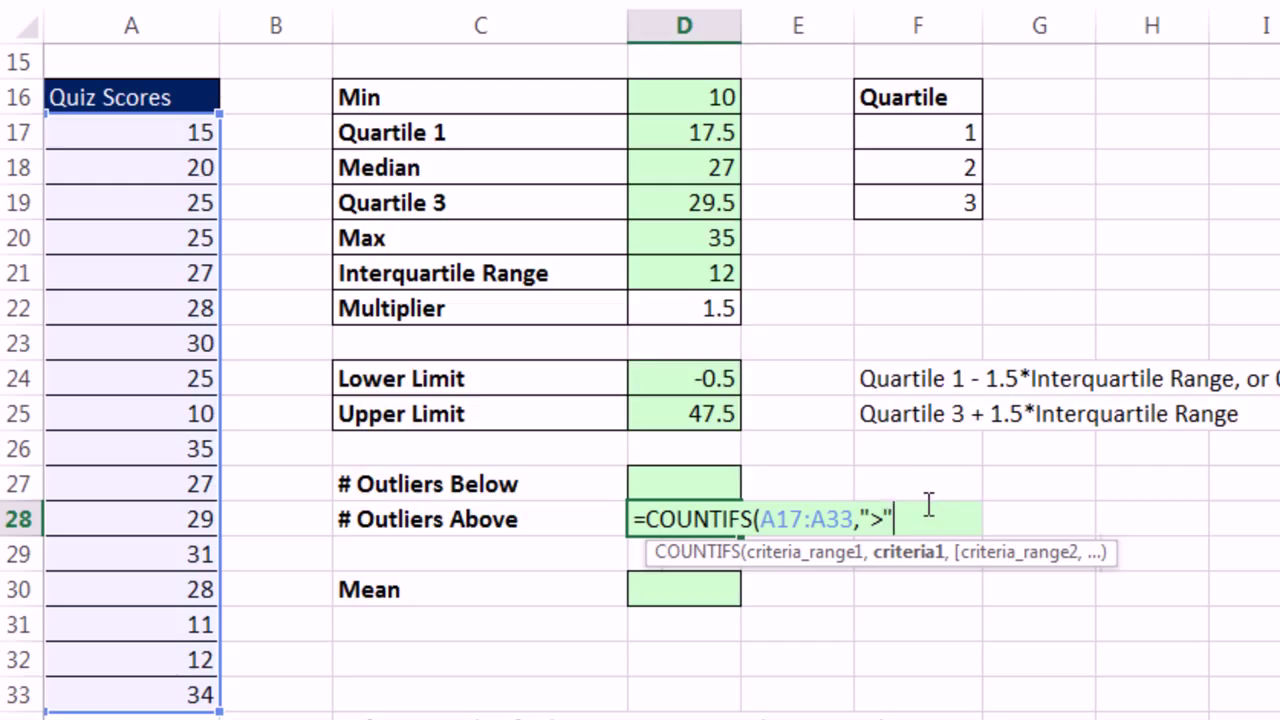
text(&)
click(726, 415)
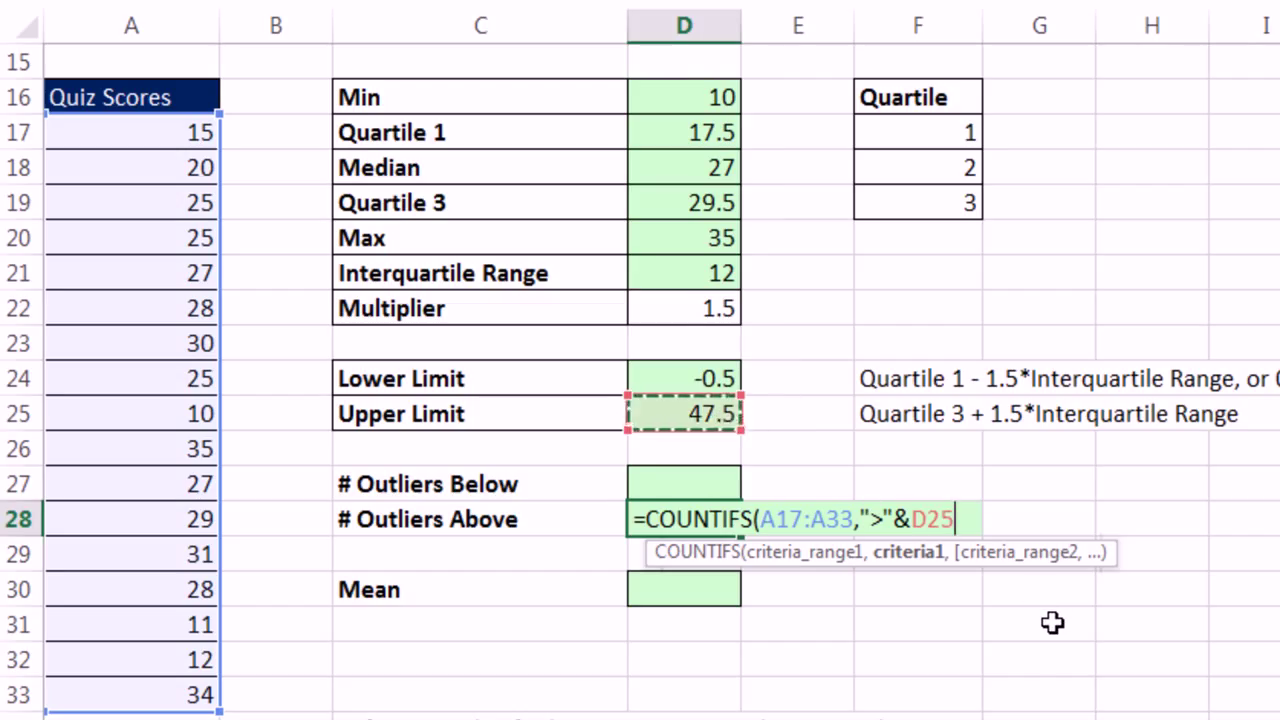
key(ctrl+Return)
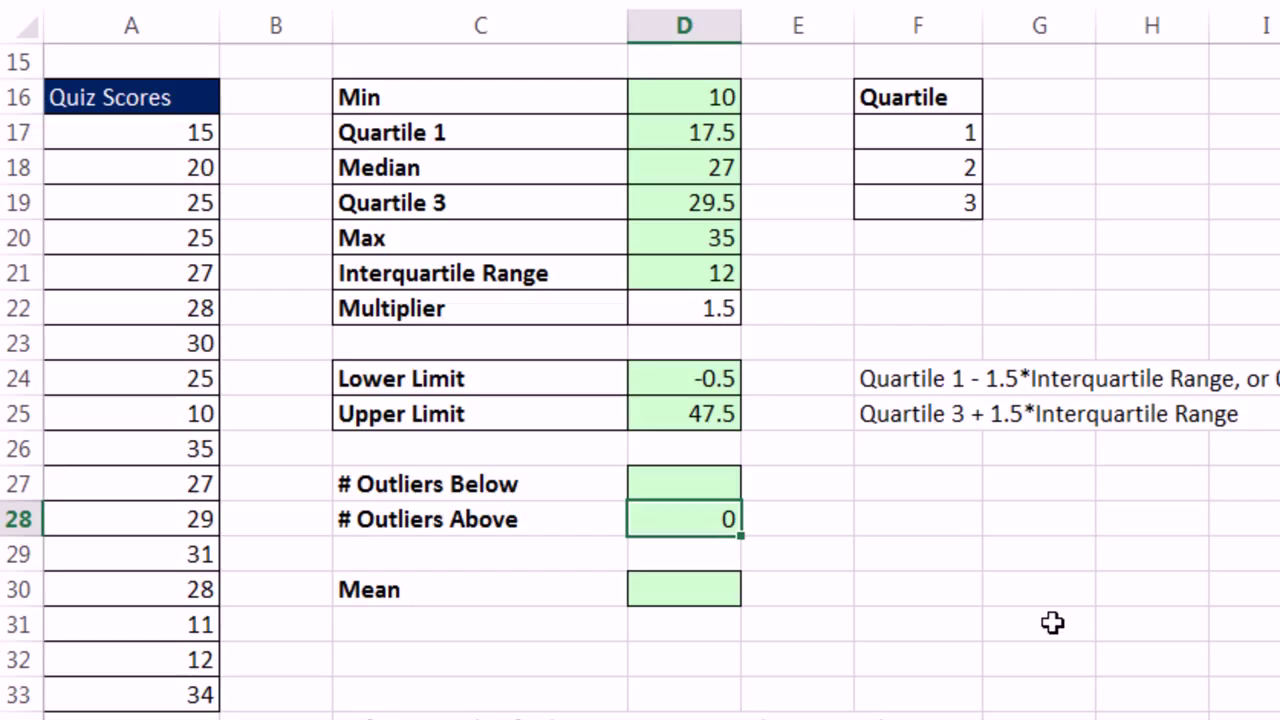
Step: Temporarily change a quiz score of 10 to 50 to test the count, then undo it
click(120, 418)
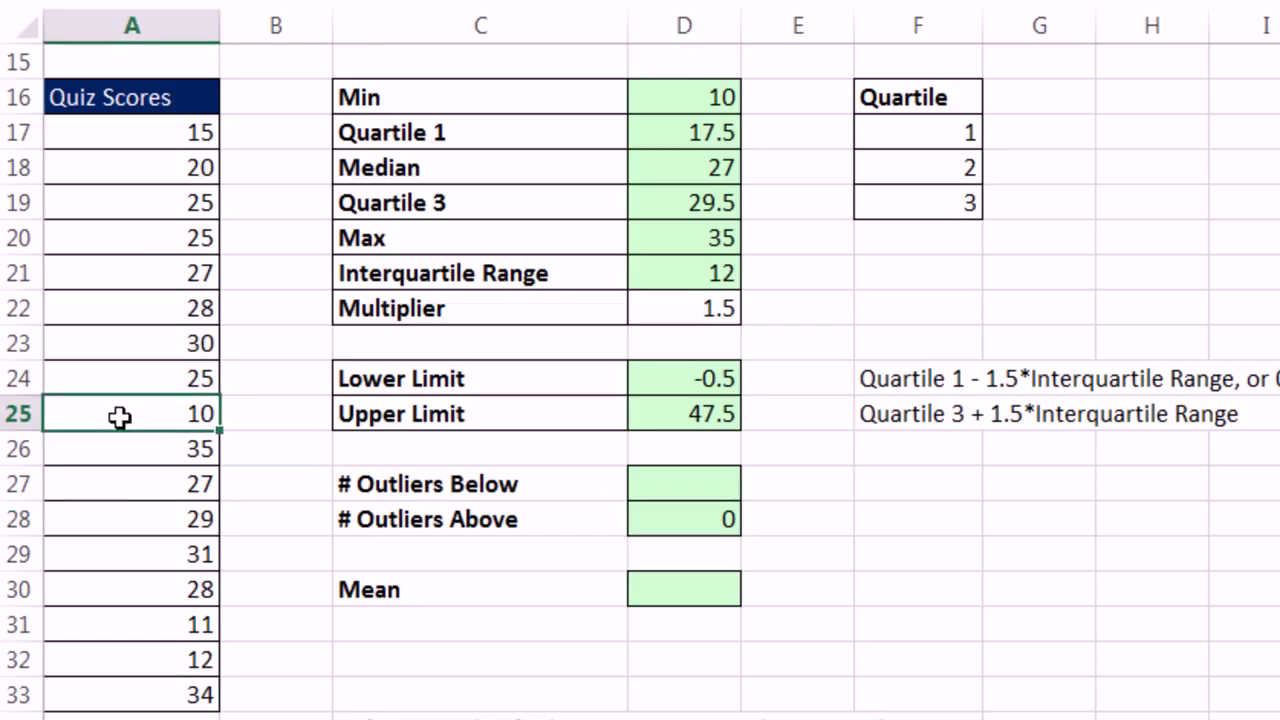
text(500)
key(BackSpace)
key(ctrl+Return)
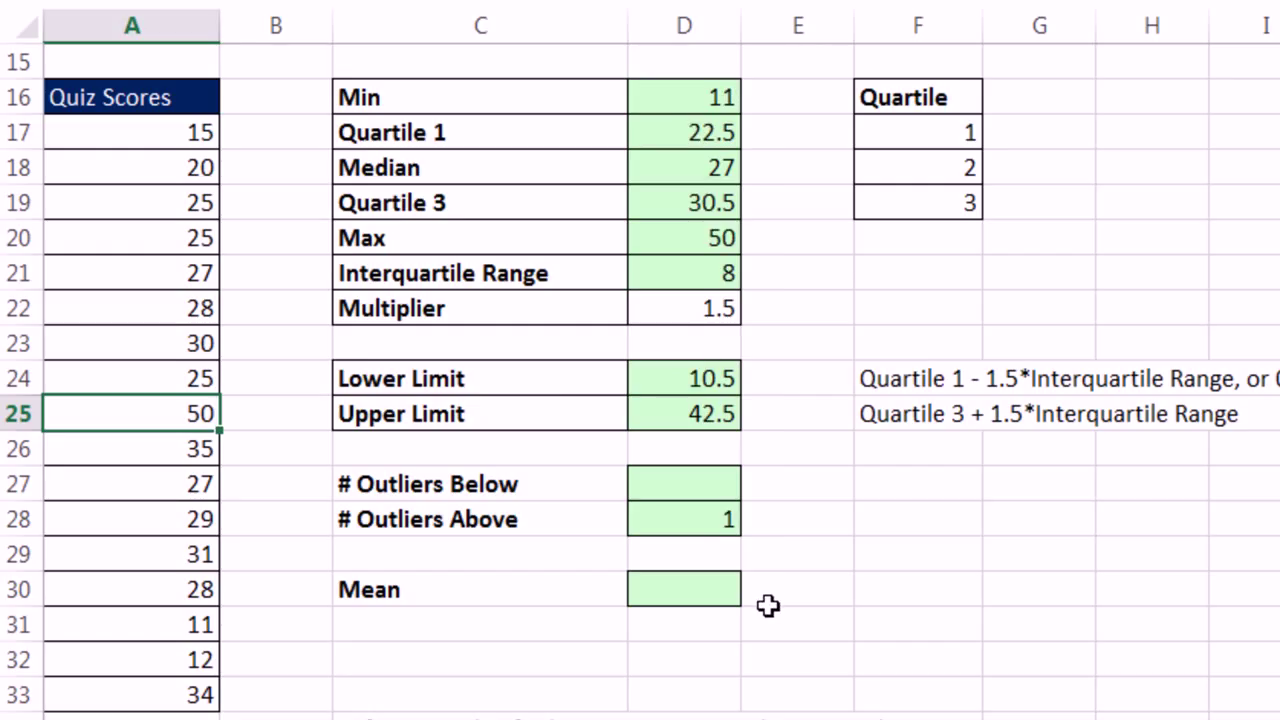
key(ctrl+z)
Step: Enter =AVERAGE(A17:A33) in D30 (24.2353) and move the box-plot picture beside the table
click(732, 598)
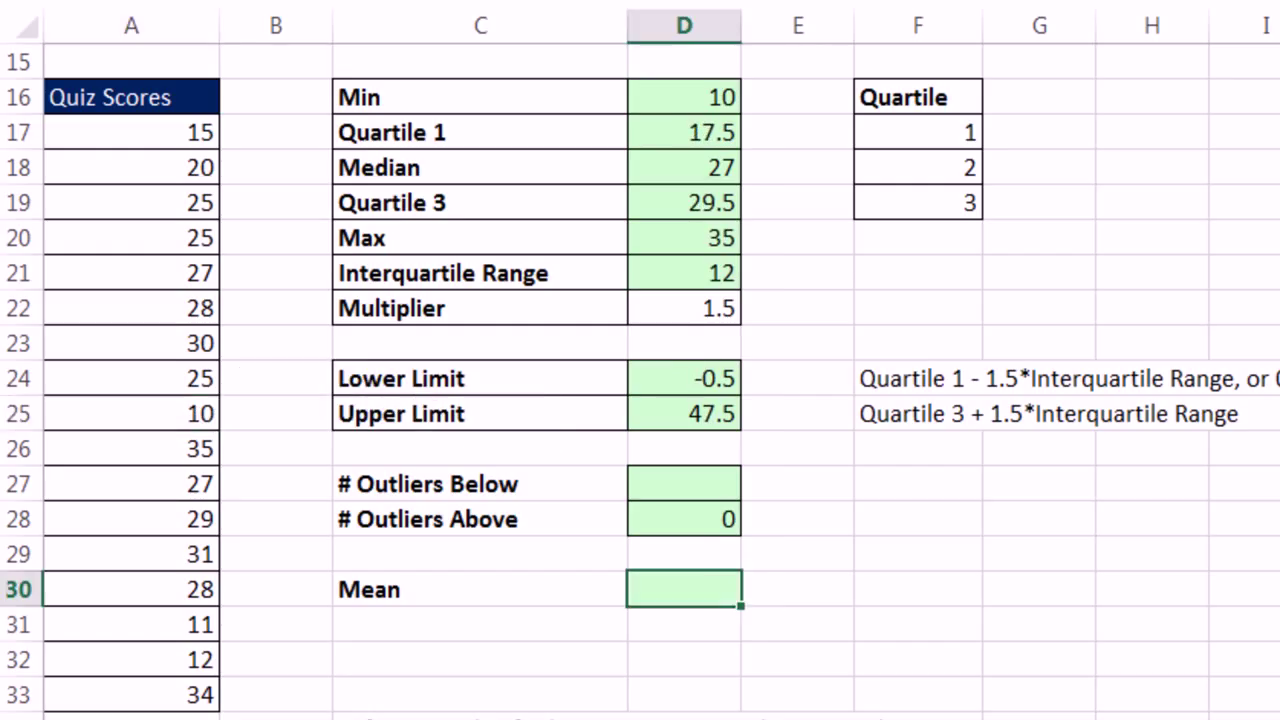
text(=aver)
key(Tab)
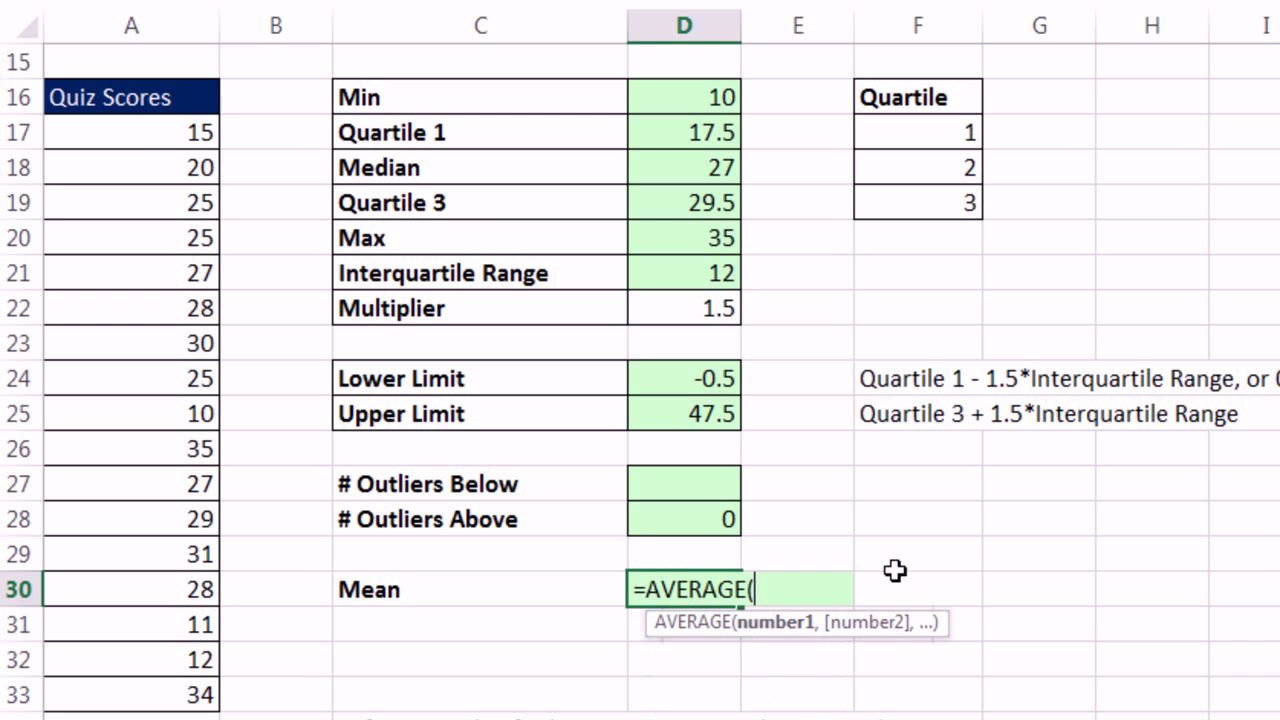
drag(174, 137, 180, 685)
key(Return)
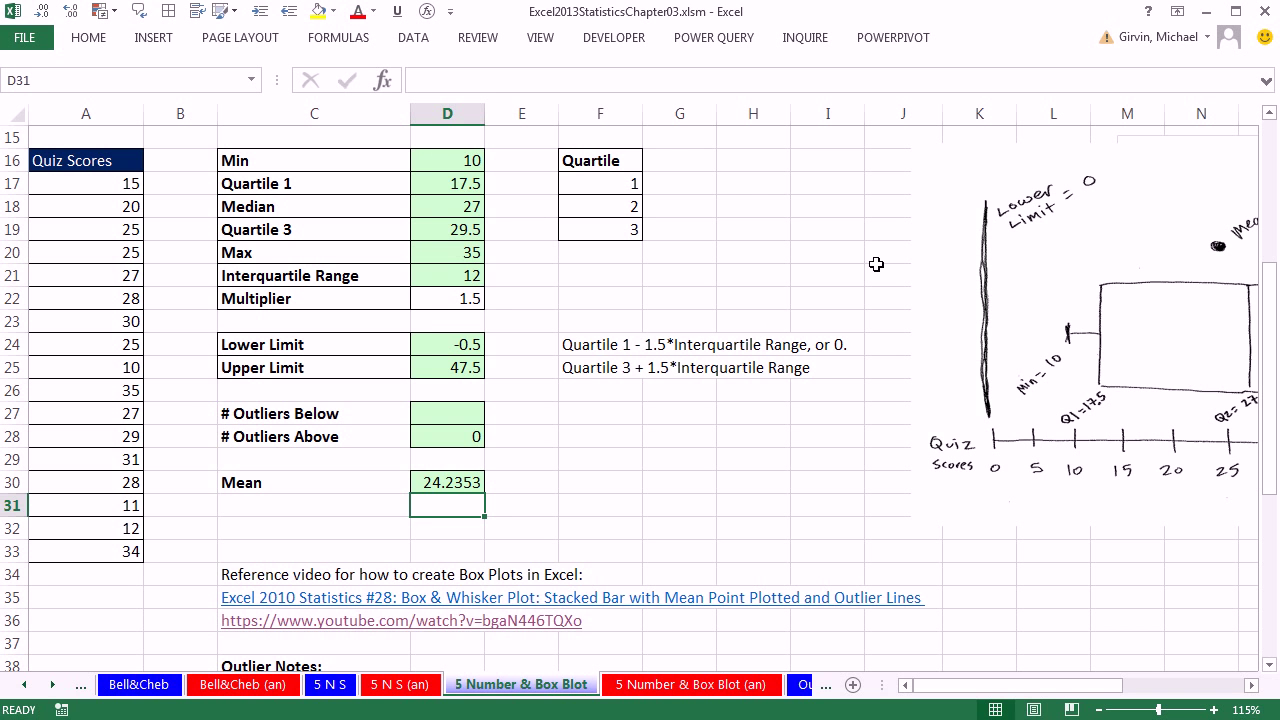
drag(1075, 165, 604, 157)
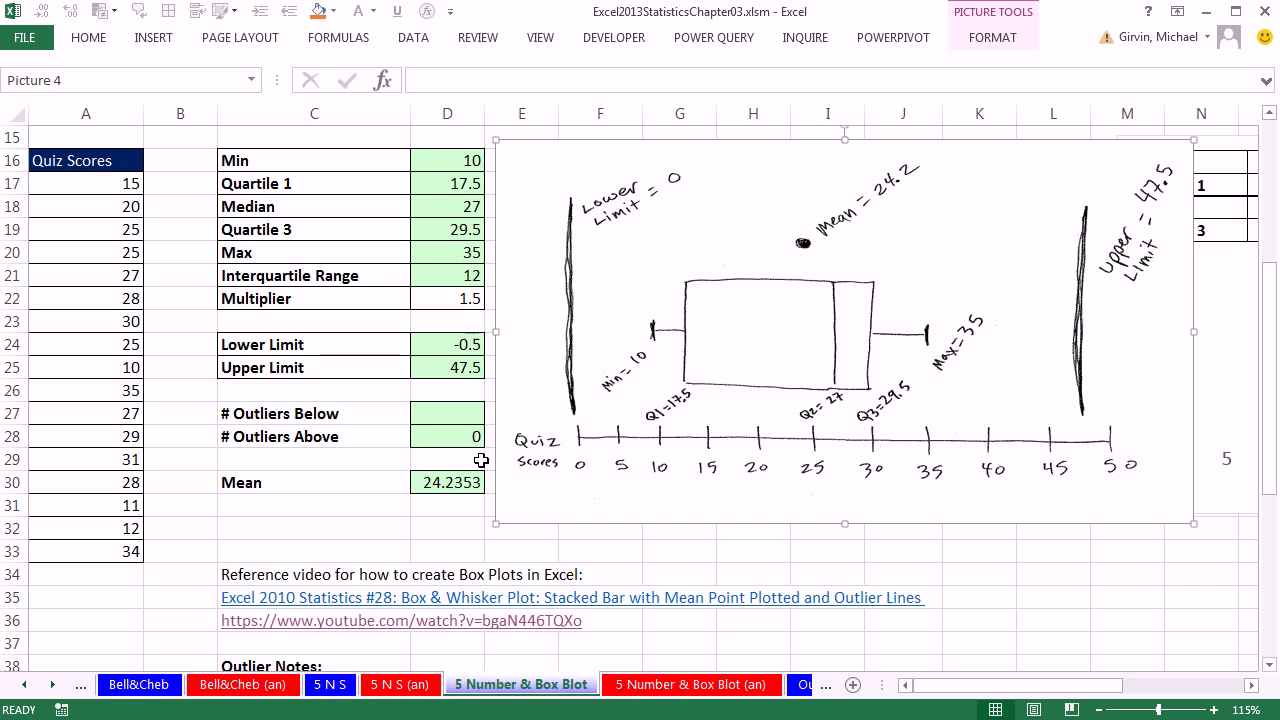
Step: Scroll the sheet tabs and switch to the Outliers sheet
click(52, 686)
click(52, 686)
click(52, 686)
click(52, 686)
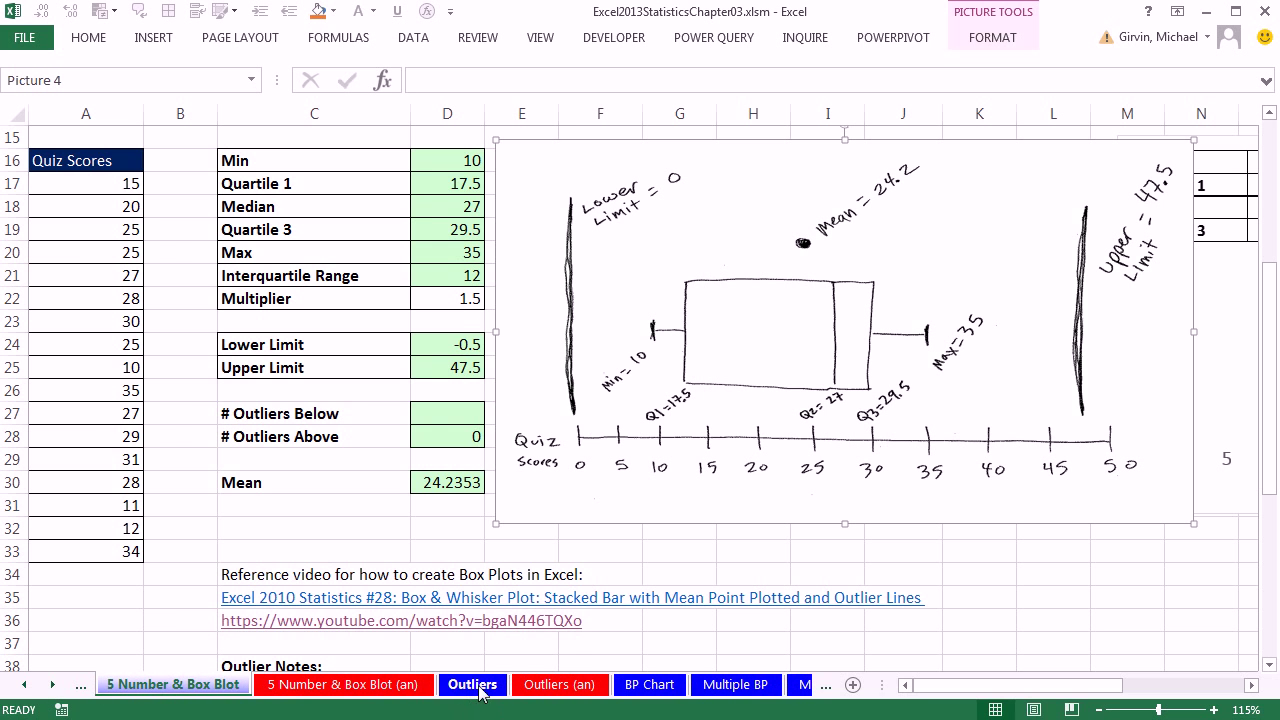
click(473, 686)
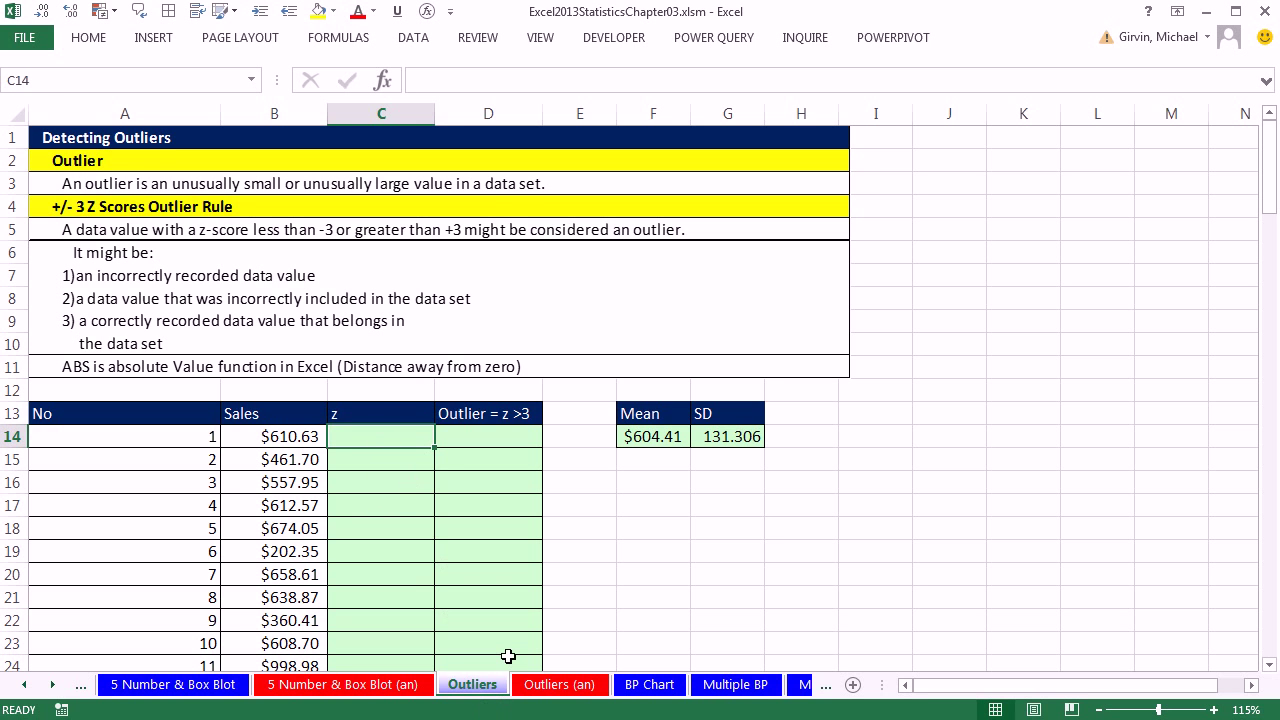
Step: Enter =(B14-$F$14)/$G$14 in C14 and fill it down the z column
text(=)
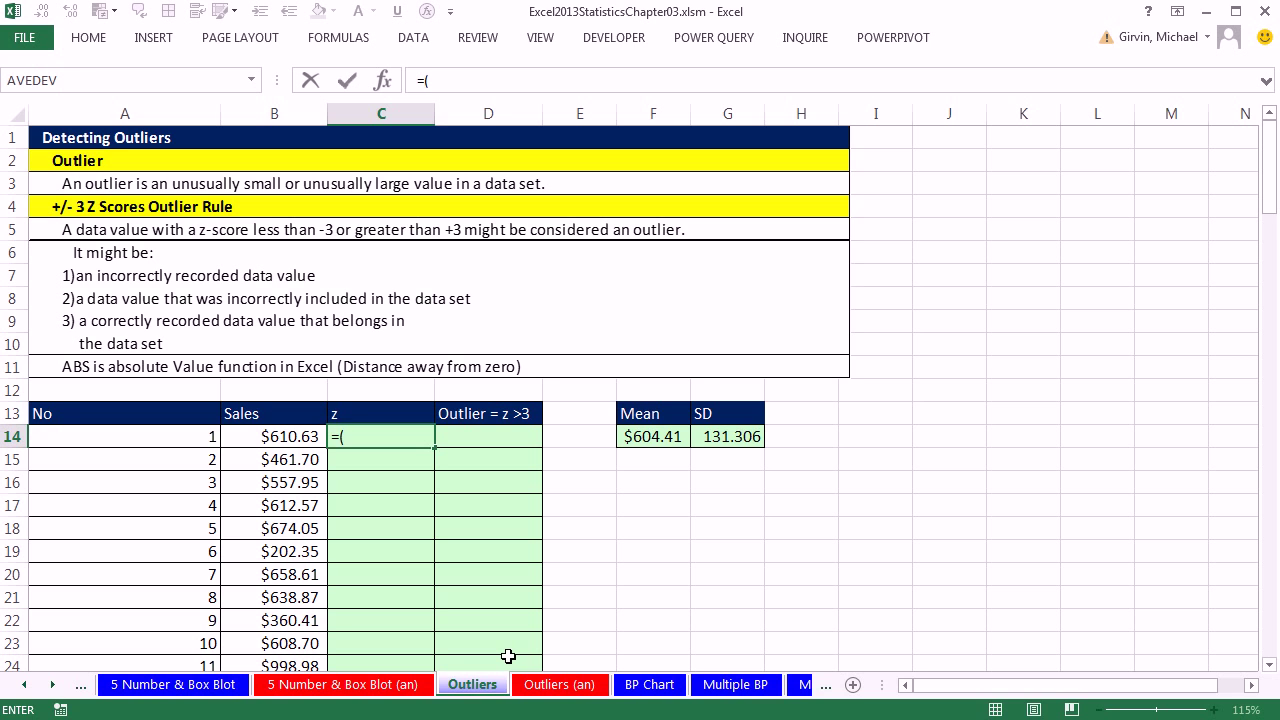
text(()
key(Left)
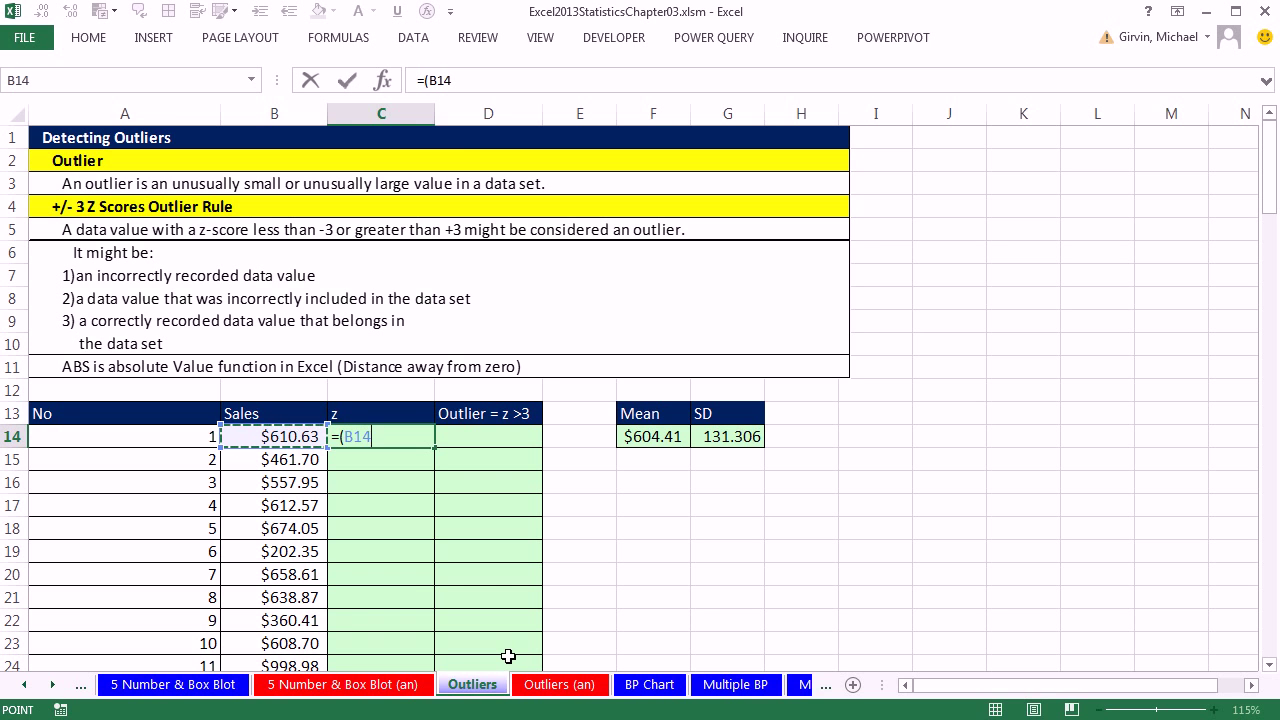
text(-)
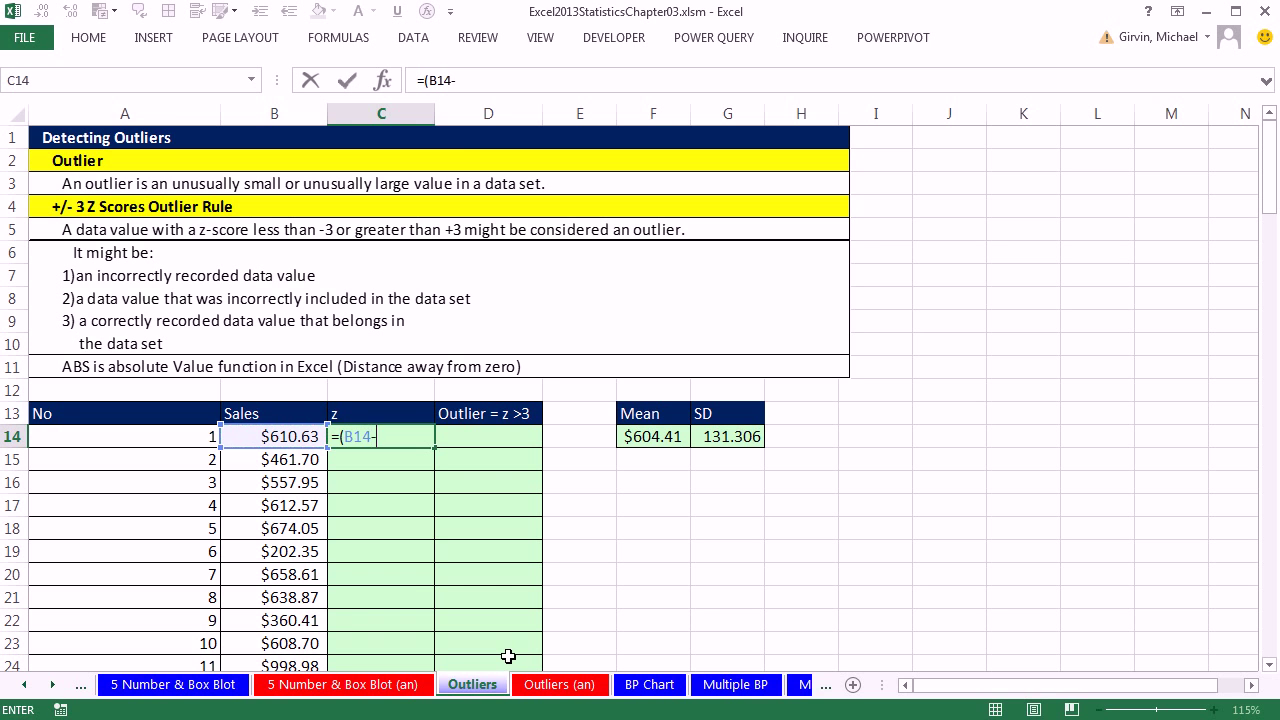
click(672, 438)
key(F4)
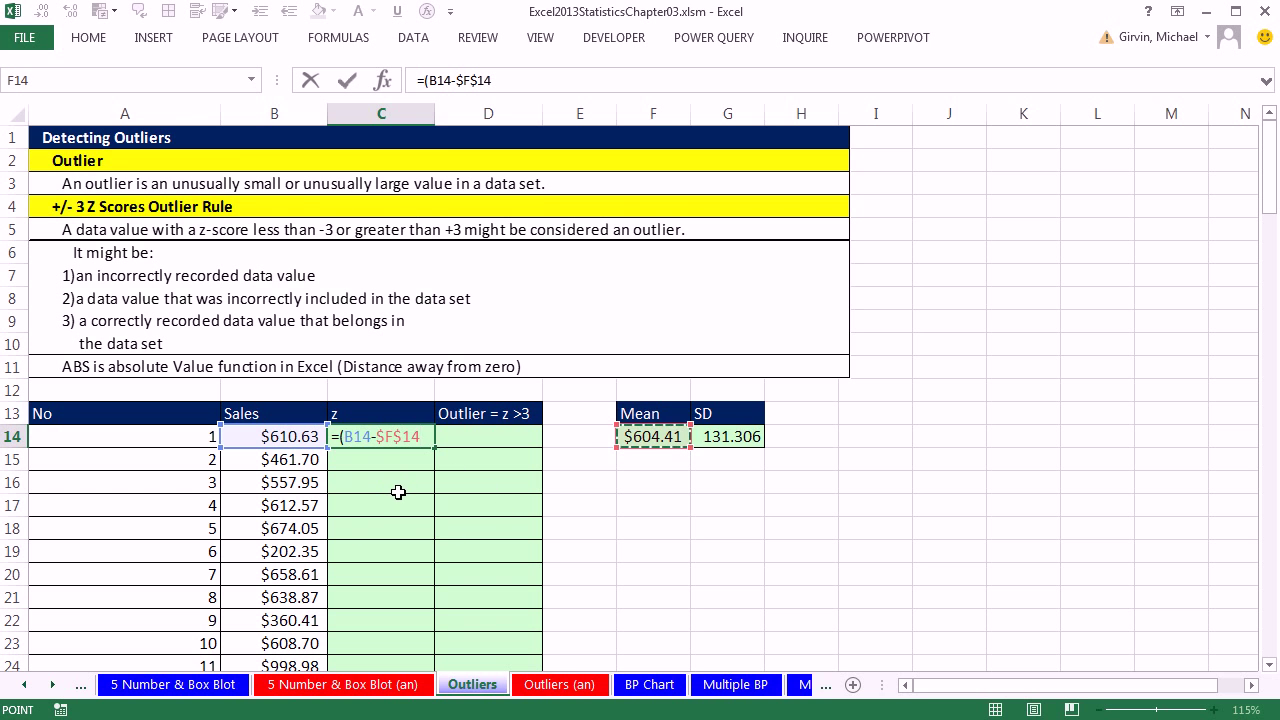
text()/)
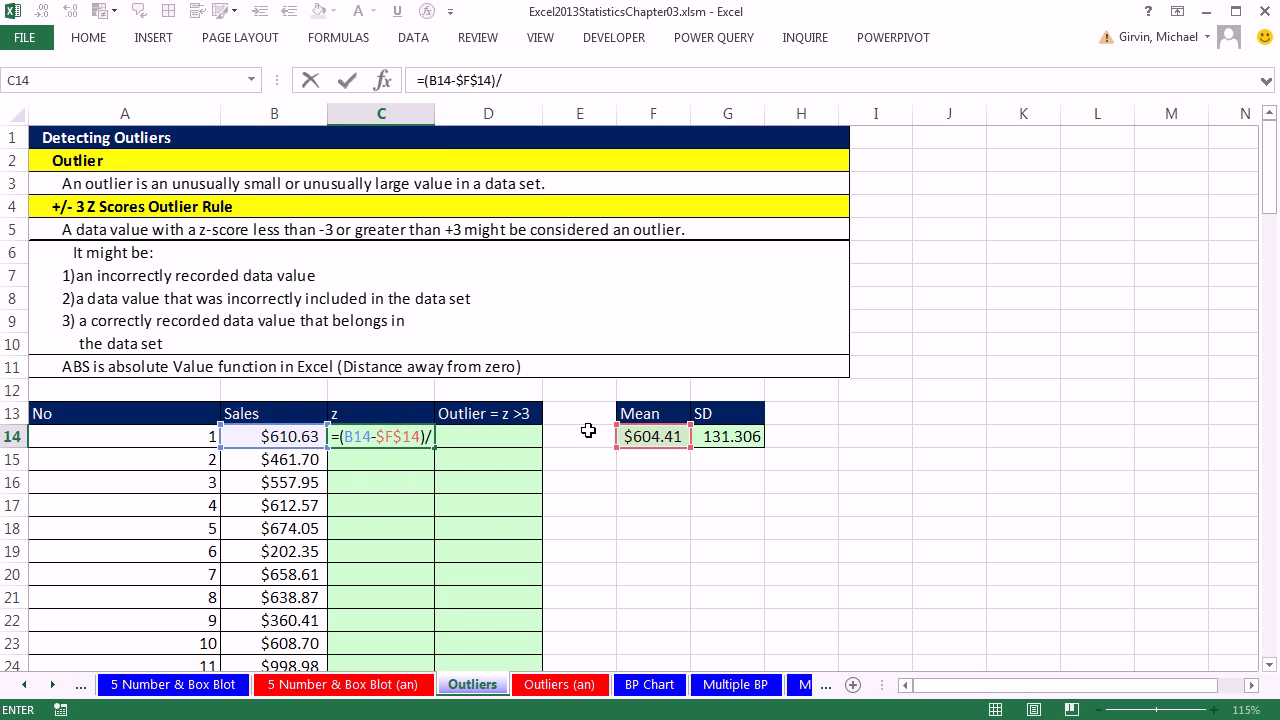
click(704, 434)
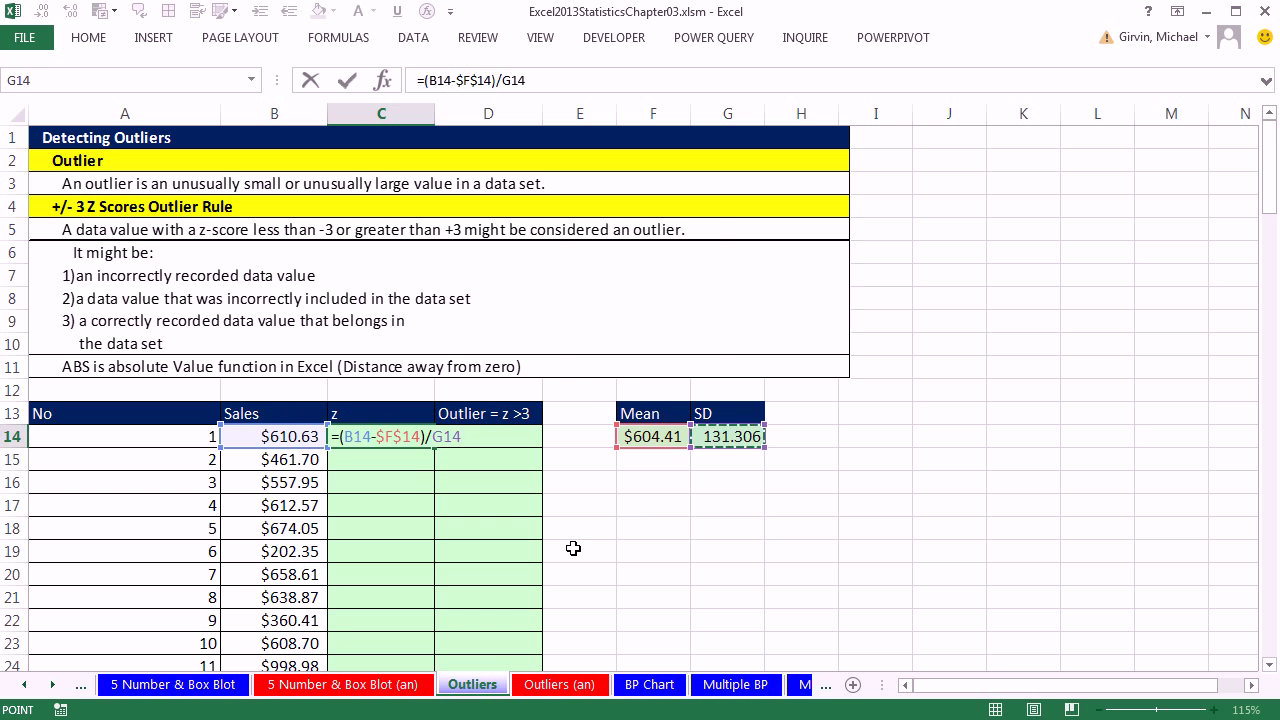
key(F4)
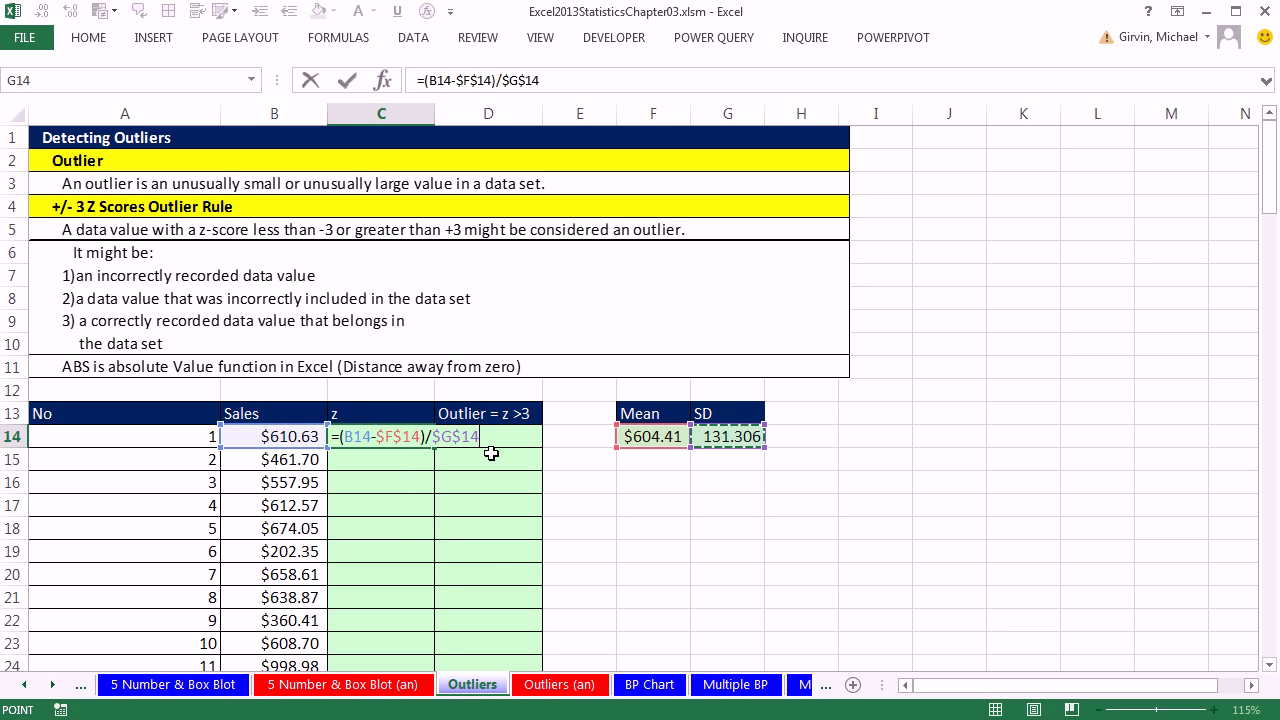
key(ctrl+Return)
double_click(434, 447)
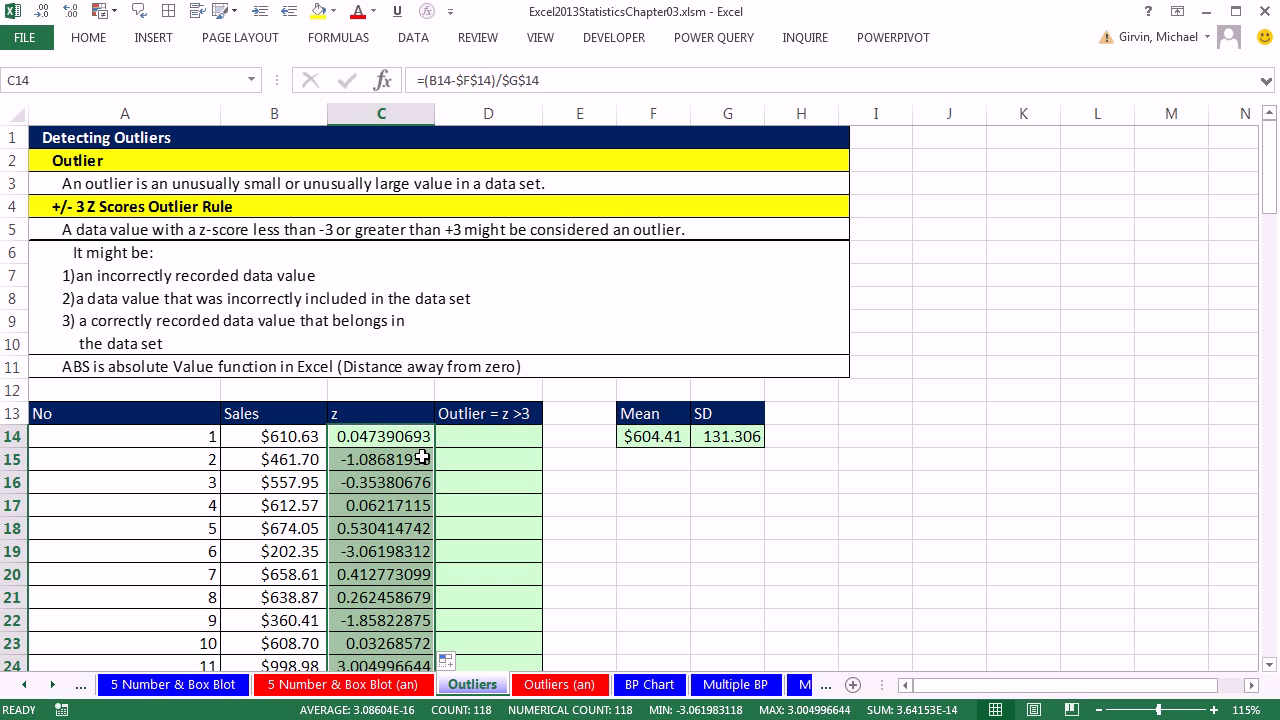
Step: Check the copied z-score formulas in rows 19 and 24
scroll(417, 625, down, 1)
click(378, 488)
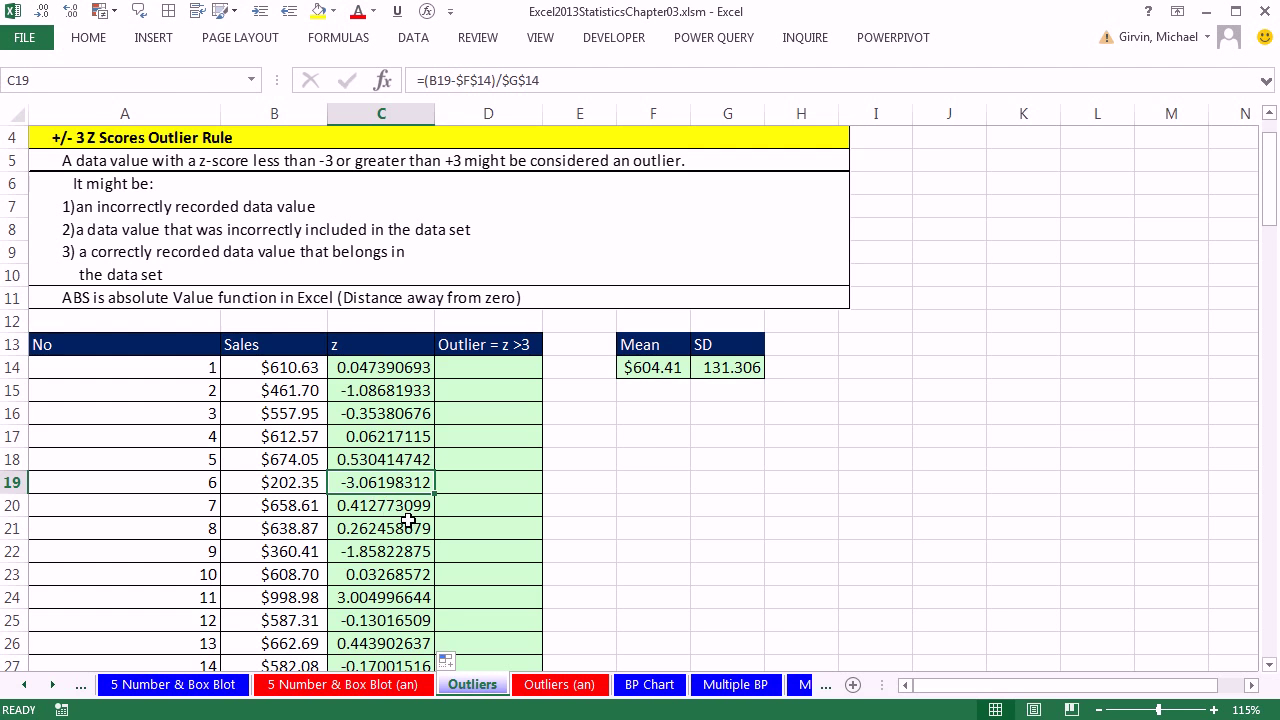
scroll(414, 526, down, 1)
click(420, 528)
scroll(447, 574, up, 2)
Step: Enter =ABS(C14)>3 in D14 and fill it down, flagging TRUE in rows 19 and 24
click(497, 438)
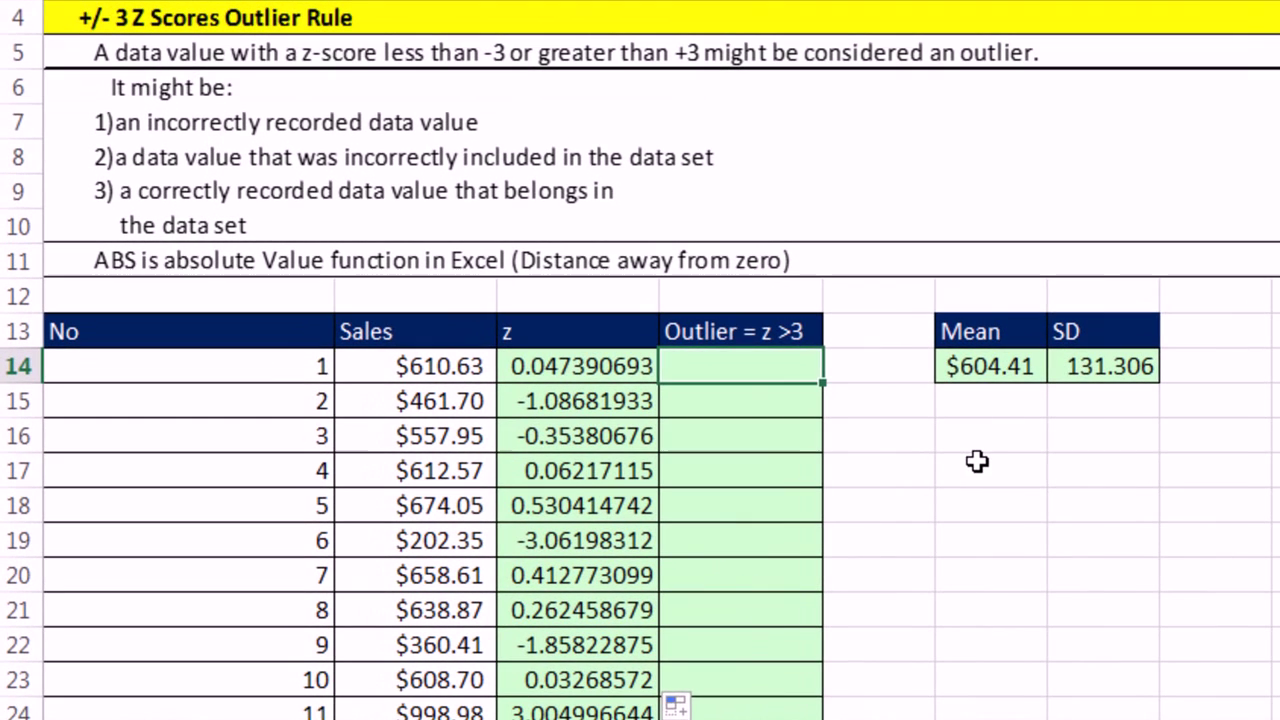
text(=)
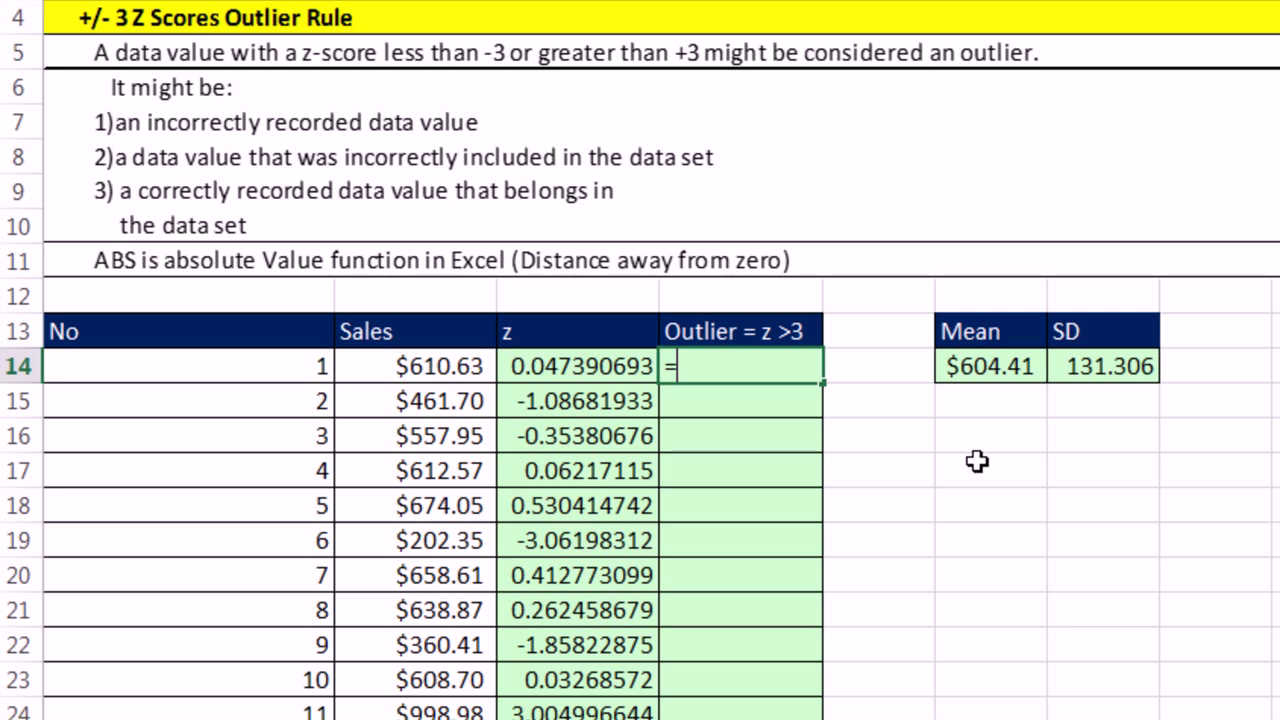
text(abs)
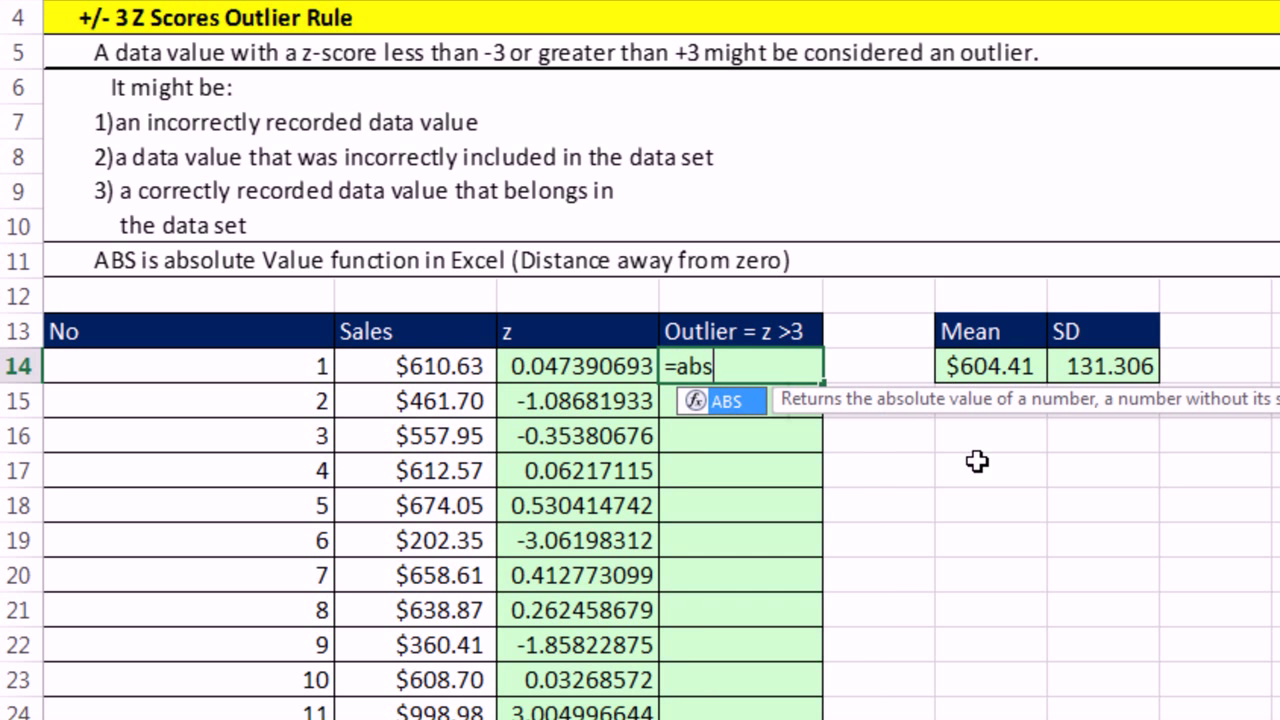
key(Tab)
click(605, 368)
text())
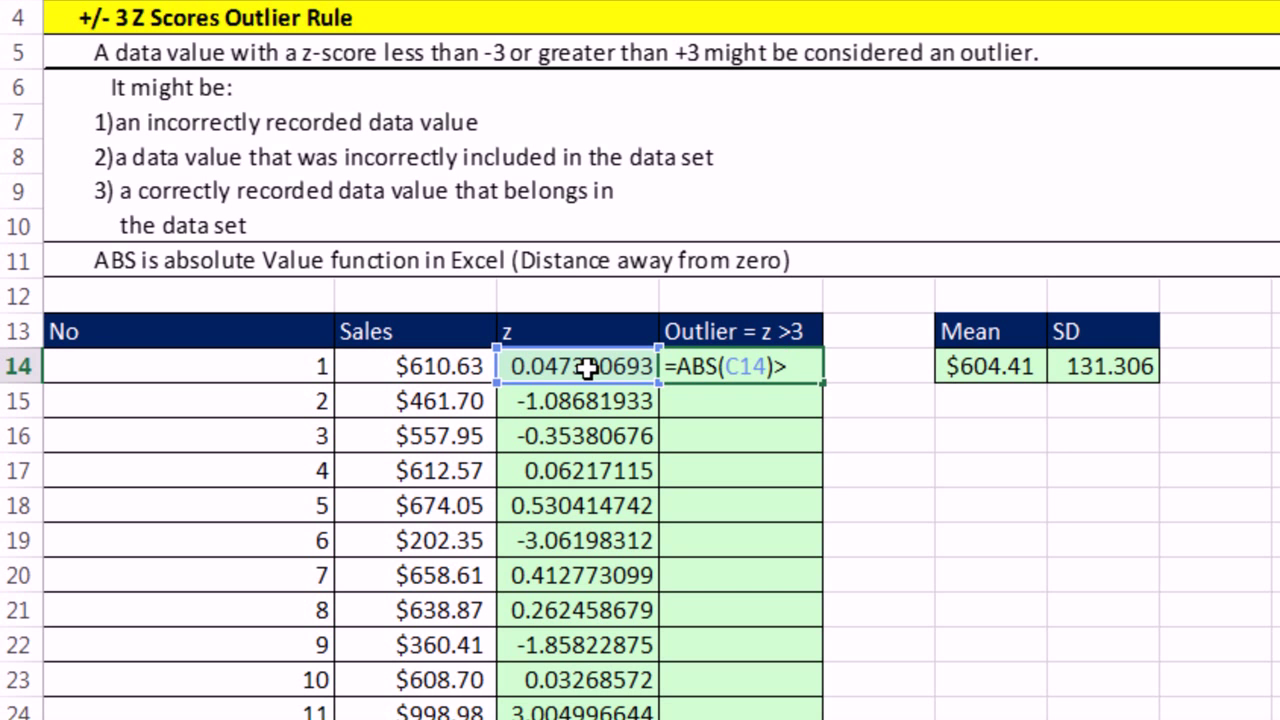
text(>3)
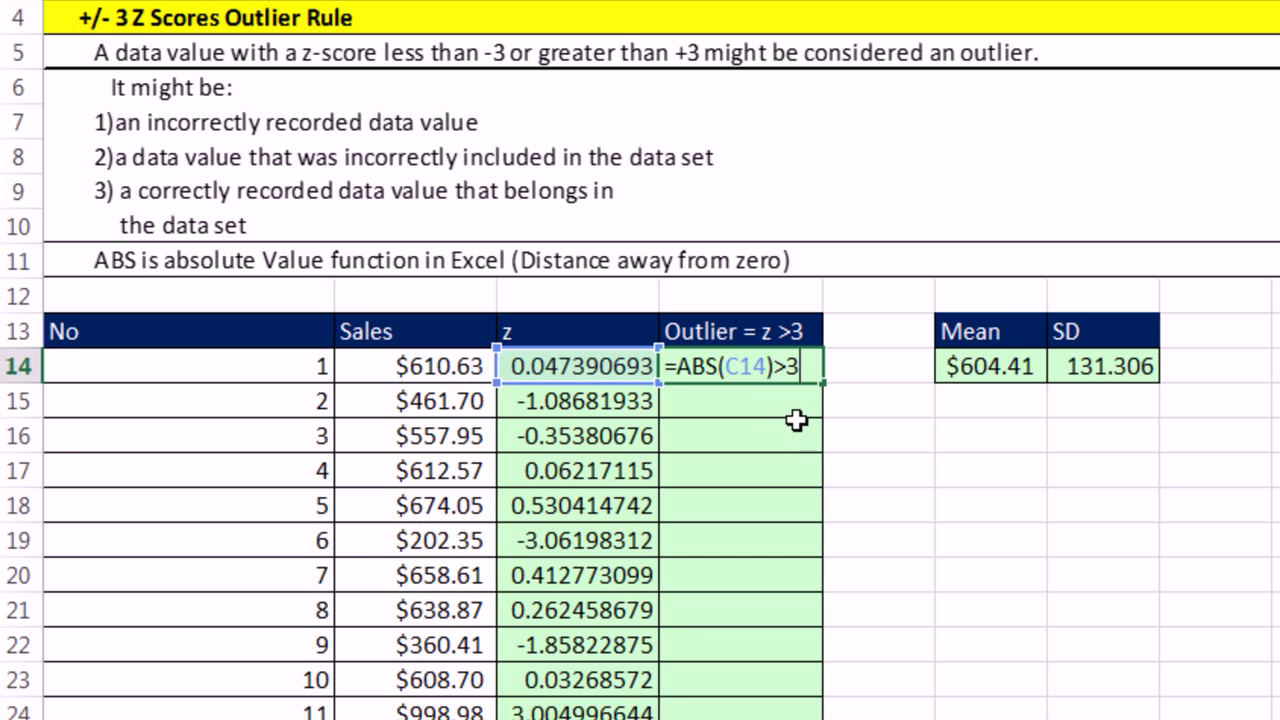
scroll(897, 423, down, 1)
key(ctrl+Return)
double_click(823, 281)
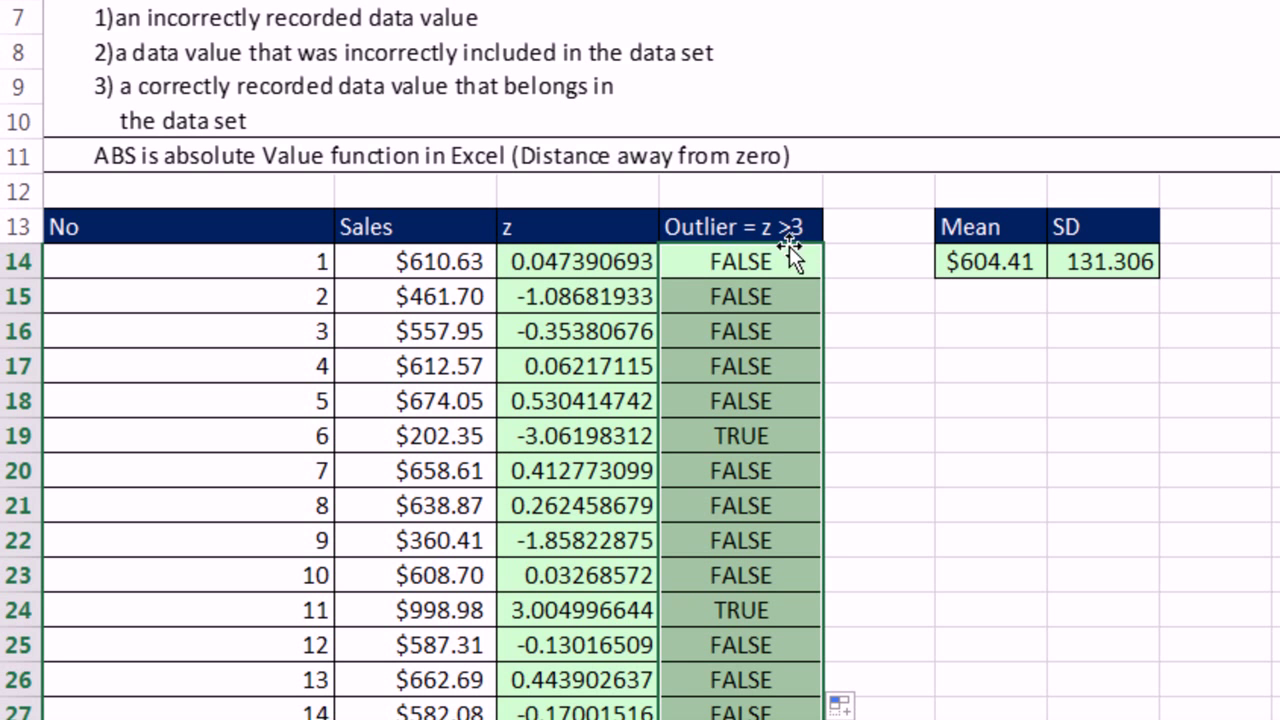
click(767, 431)
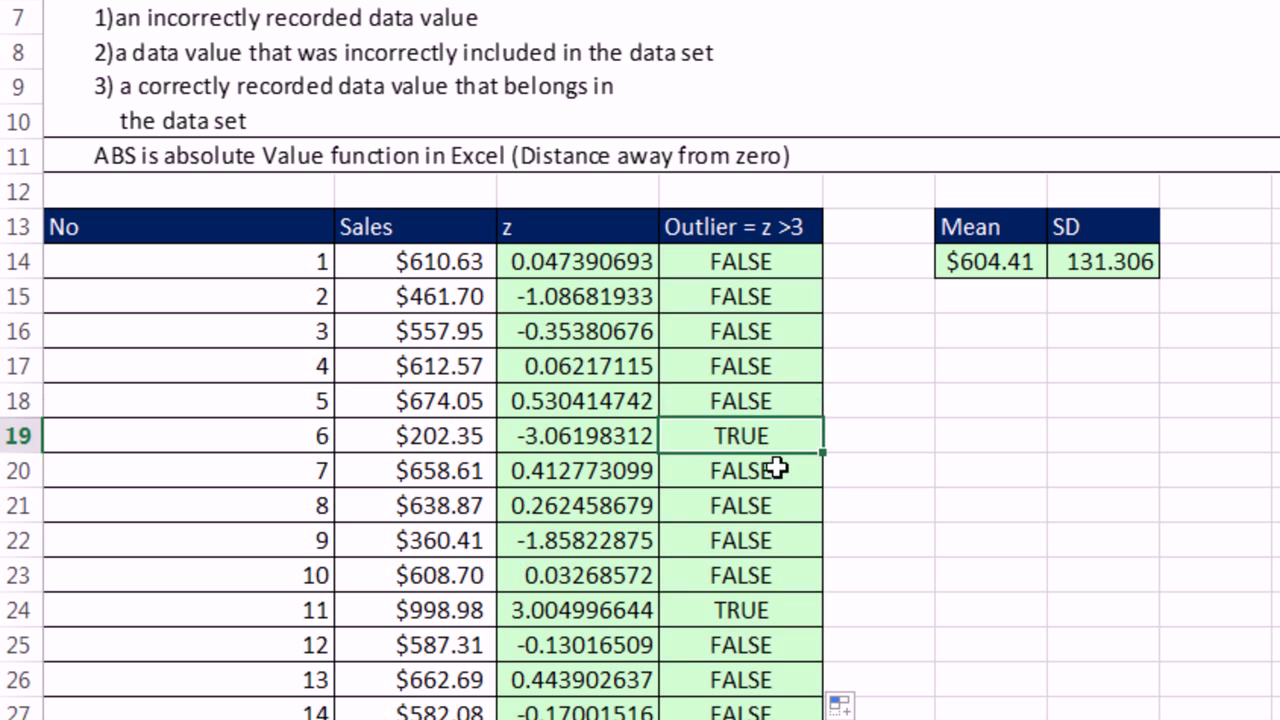
key(Down)
key(Down)
key(Down)
key(Down)
key(Down)
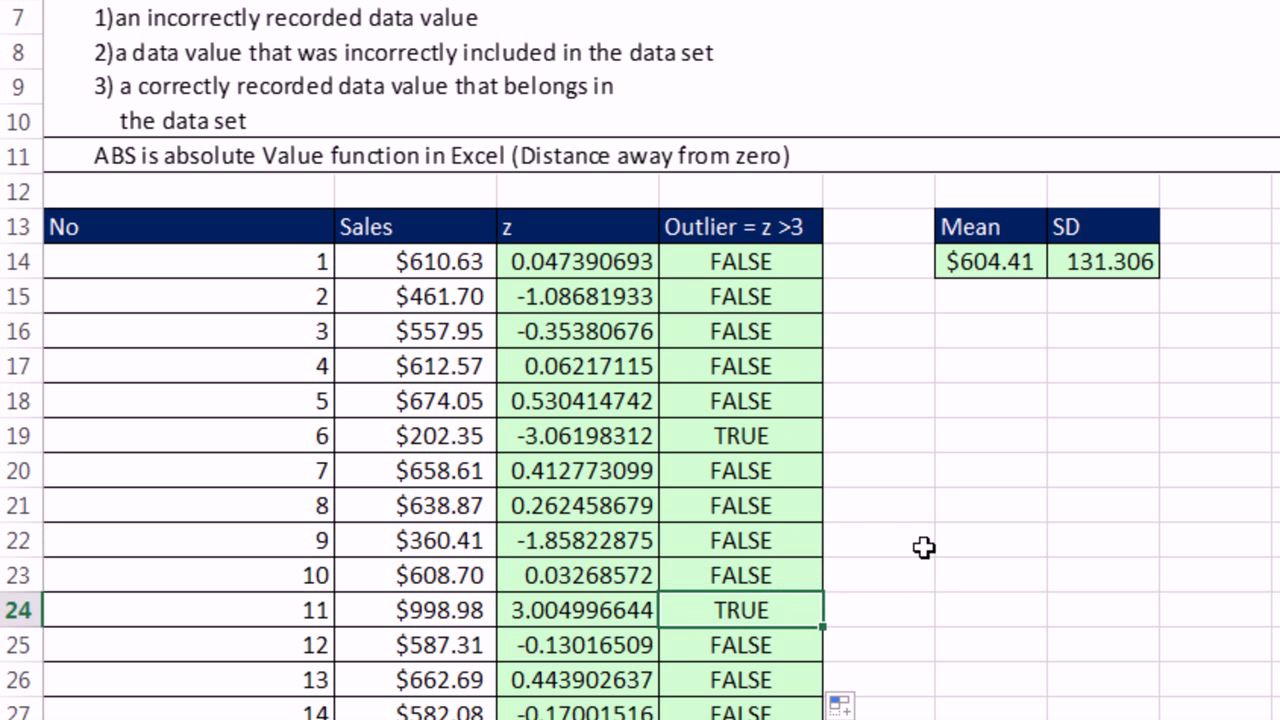
Step: Add a 'Count TRUE' heading and enter =COUNTIFS(D14:D131,TRUE) in H14, returning 2
click(1231, 229)
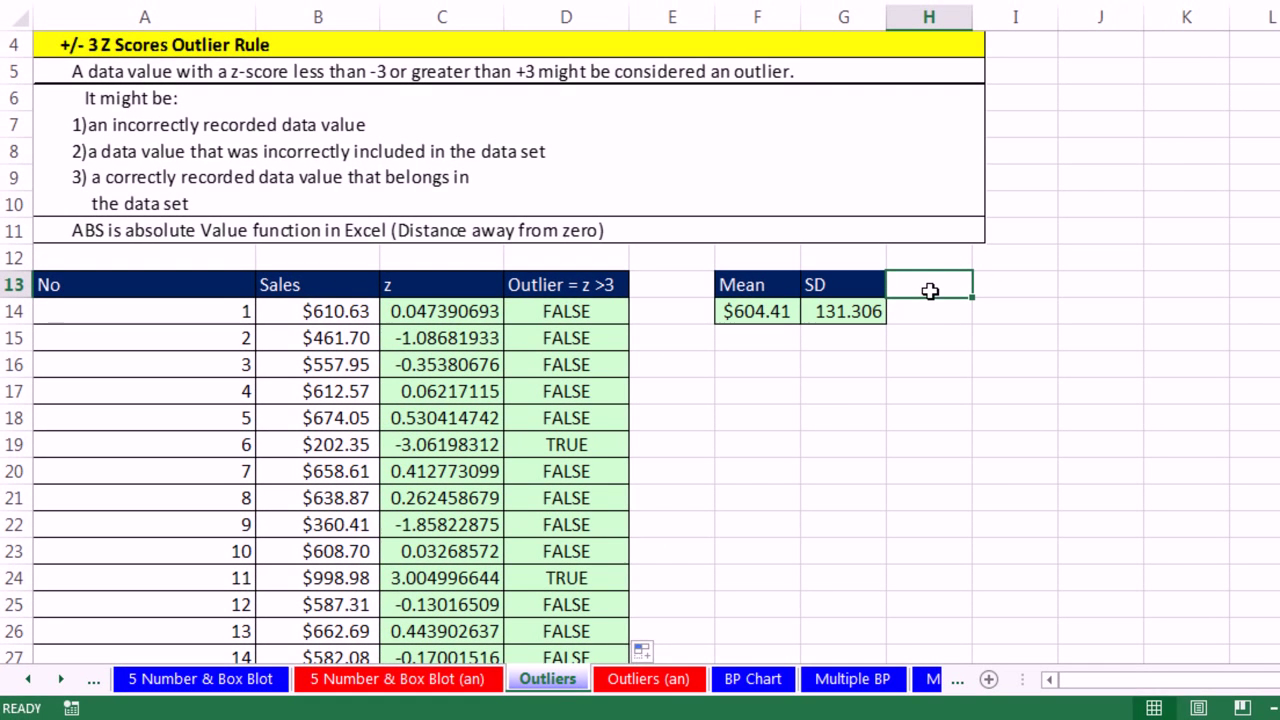
text(Count TRUES)
key(Return)
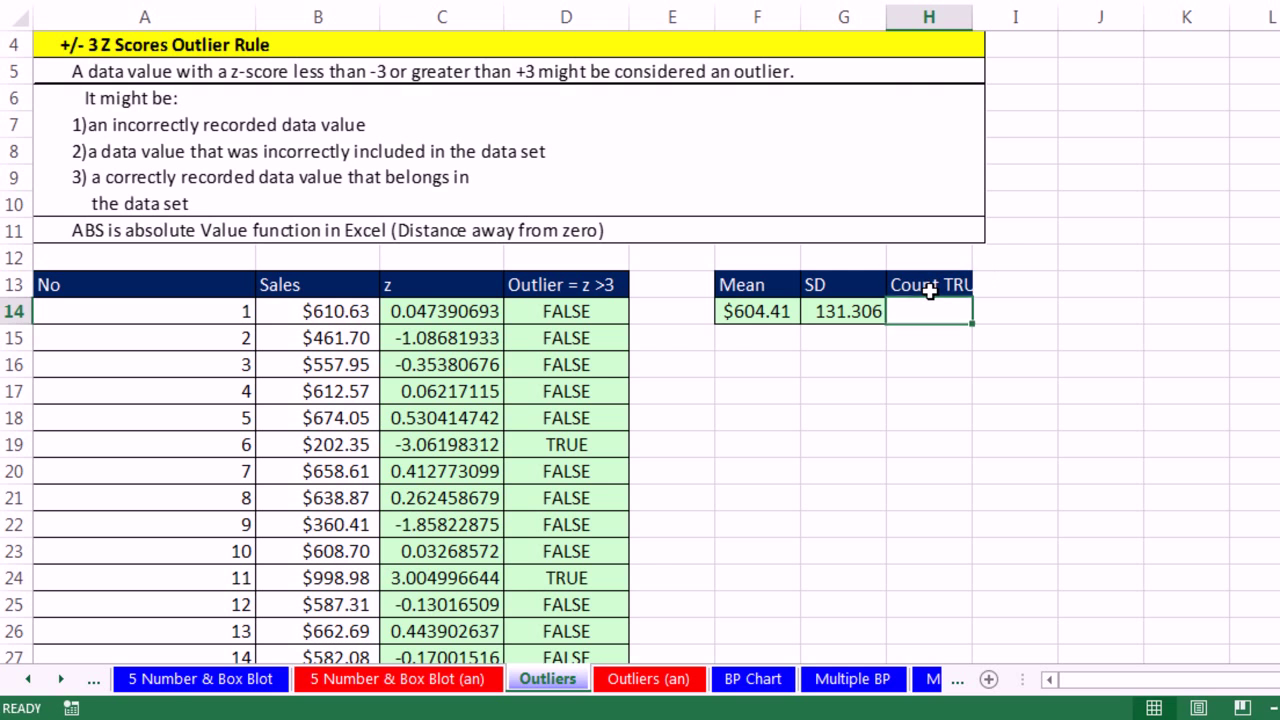
text(=coun)
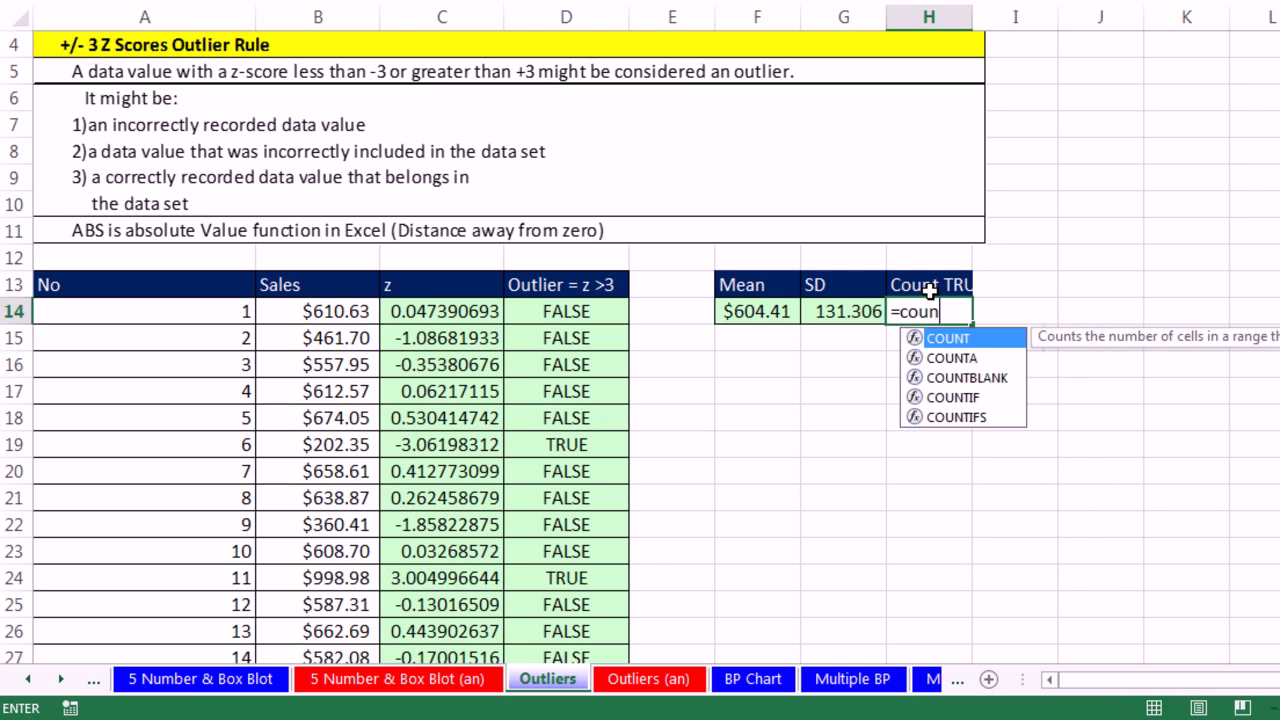
text(tifs()
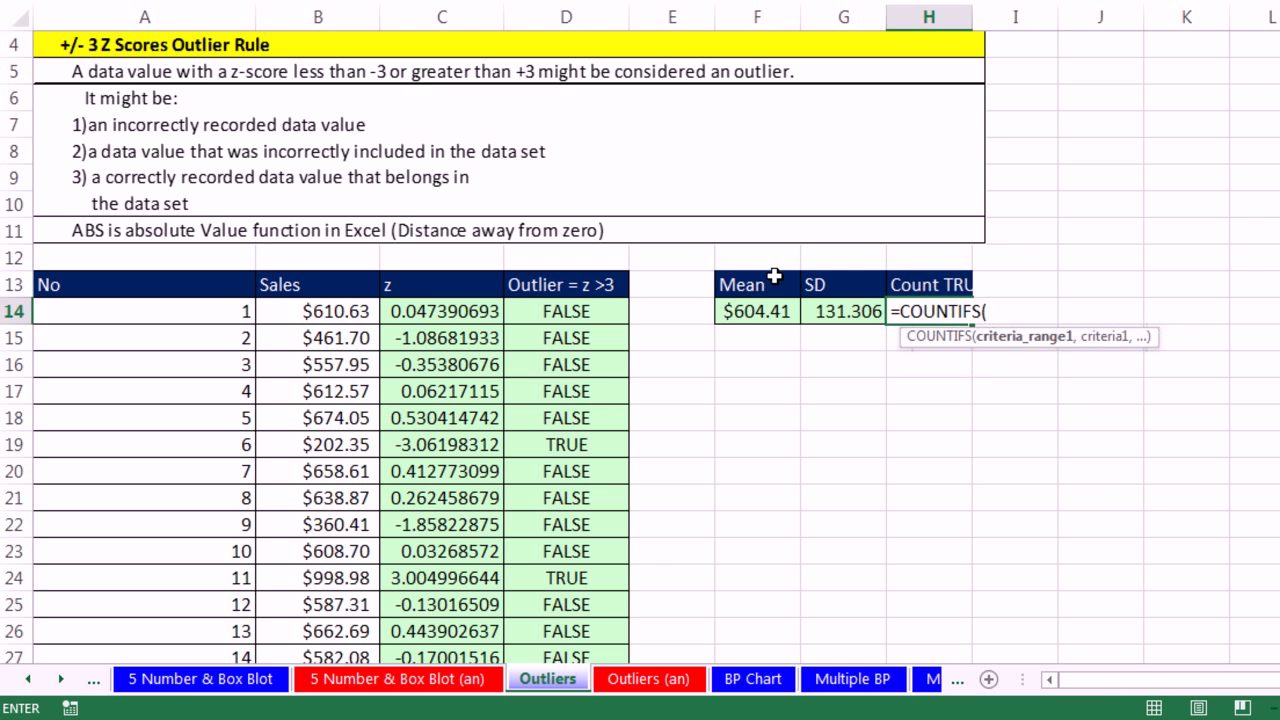
click(594, 311)
key(ctrl+shift+Down)
key(ctrl+BackSpace)
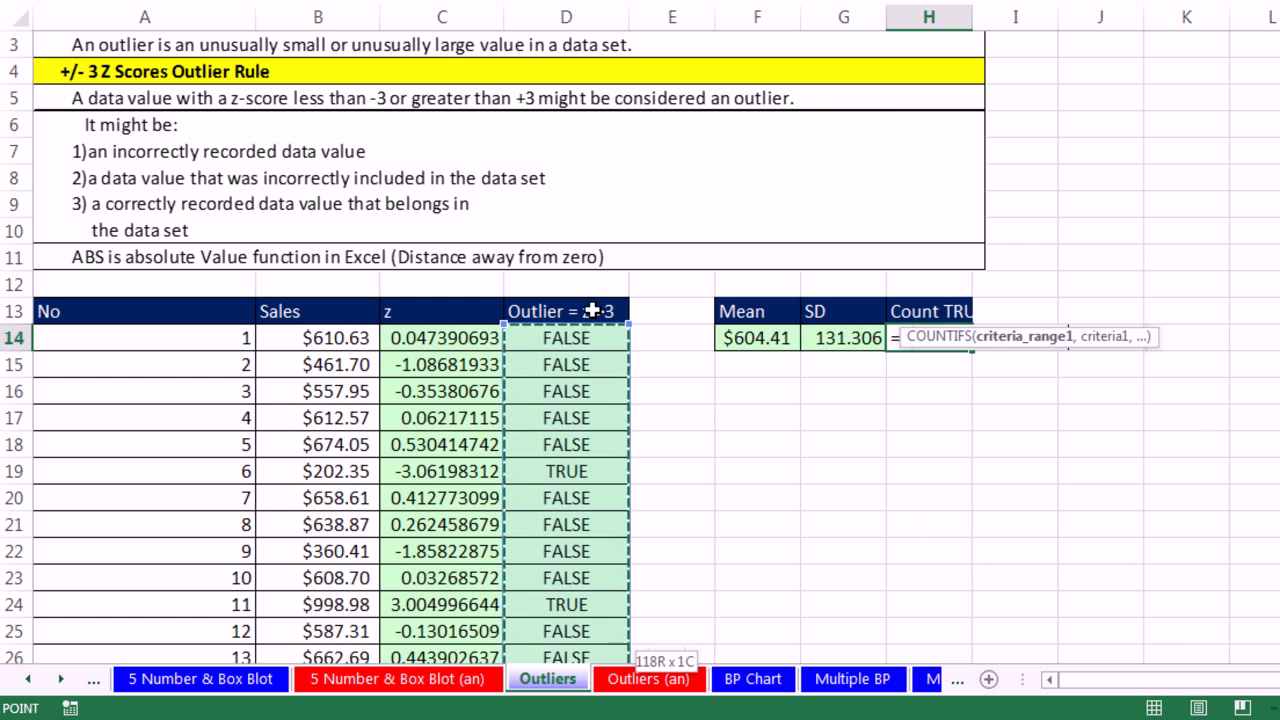
text(,)
text(true)
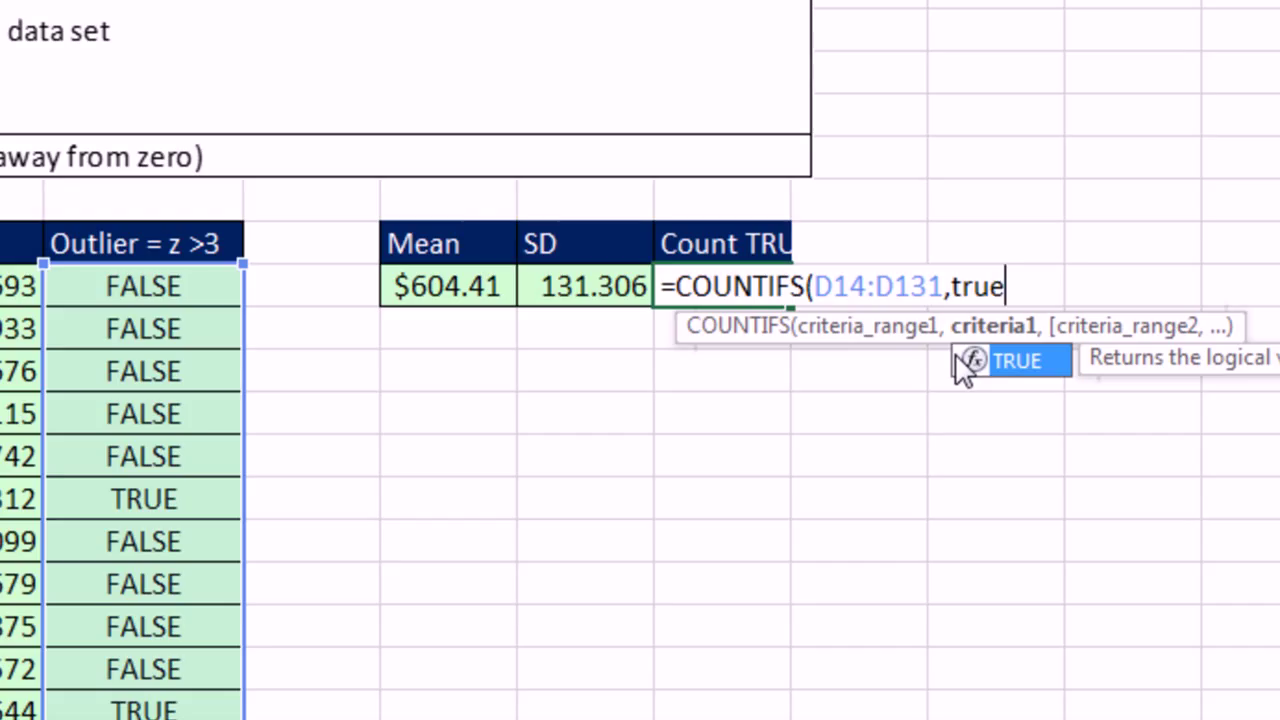
key(ctrl+Return)
key(F2)
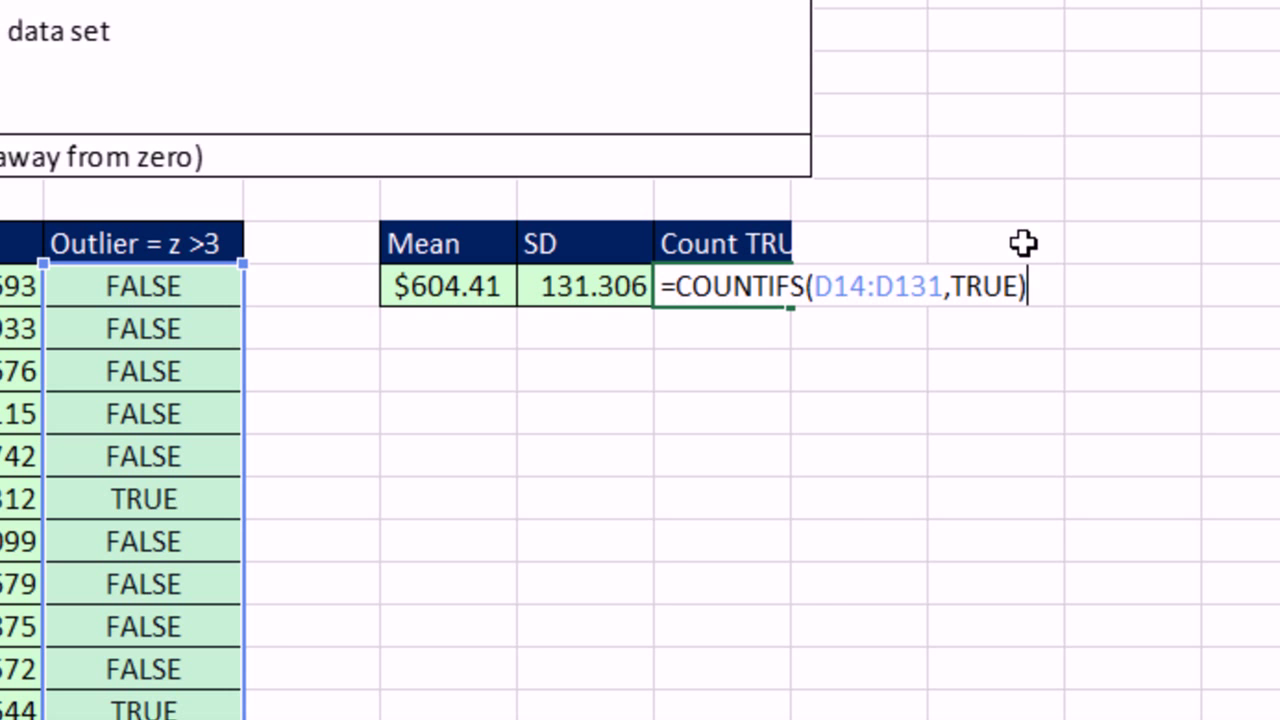
key(ctrl+Return)
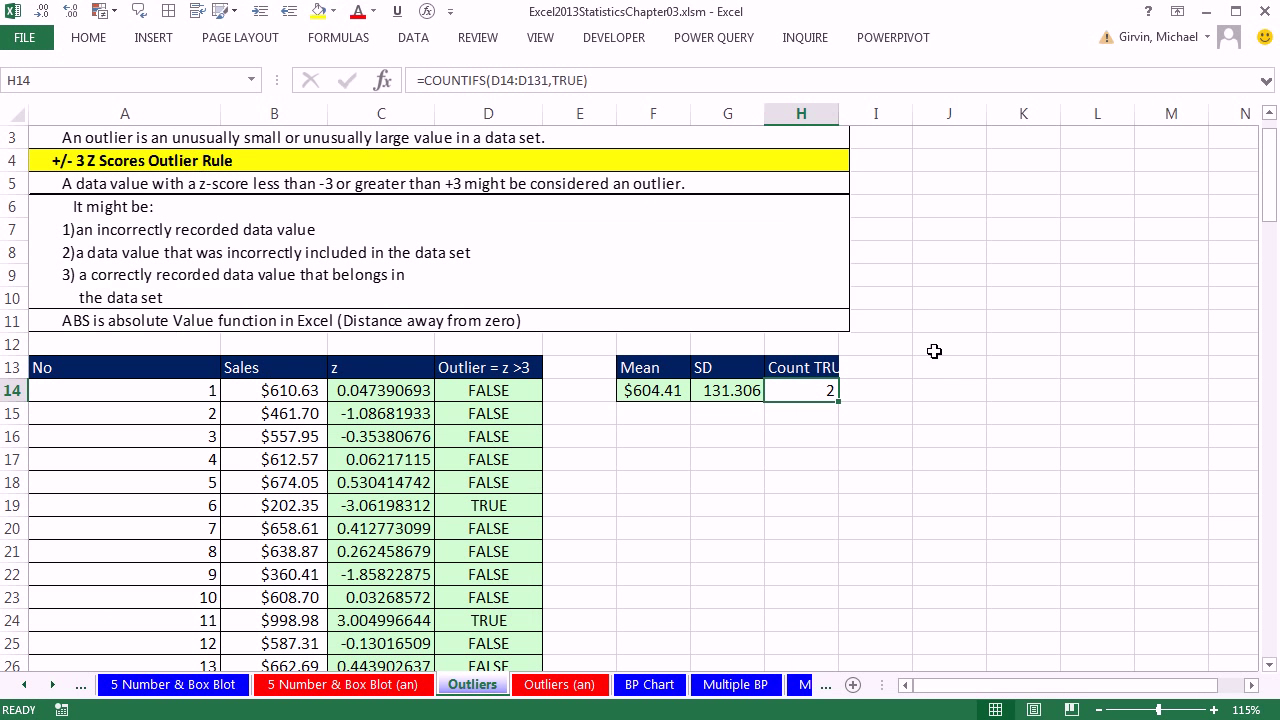
Step: Widen column H and copy the SD cell's green formatting onto H14
click(850, 113)
drag(844, 113, 872, 113)
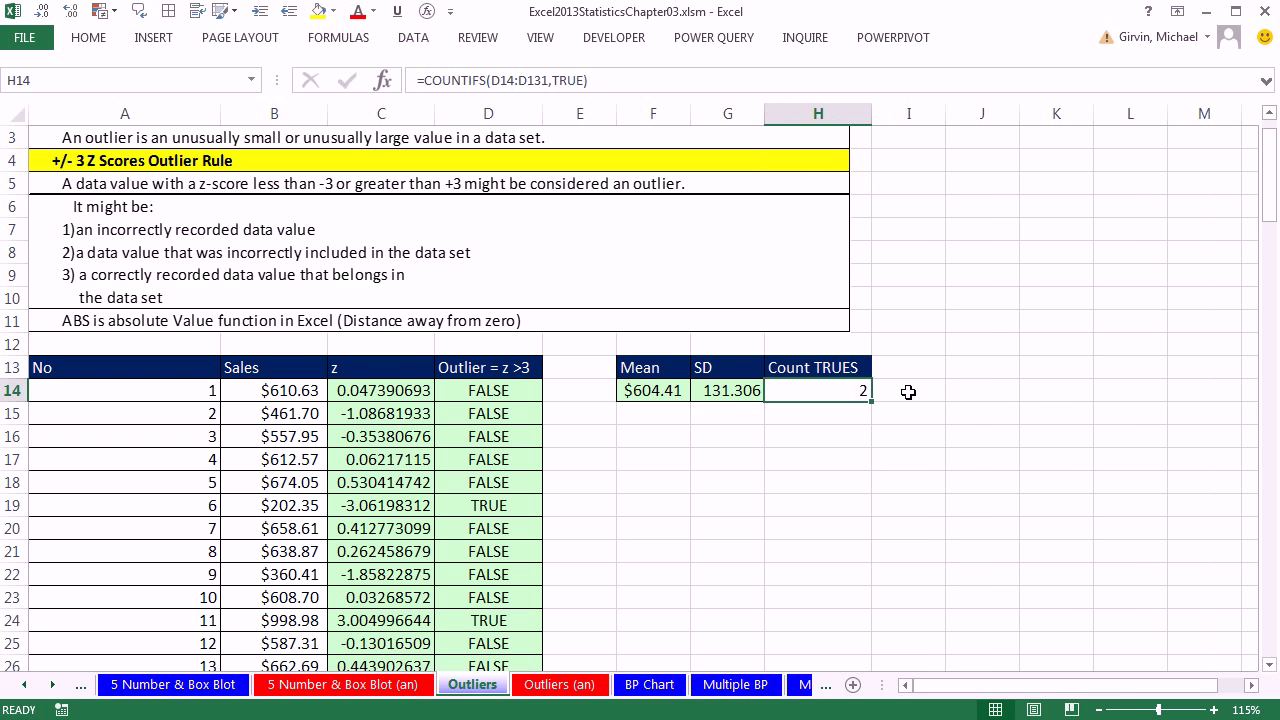
right_click(722, 398)
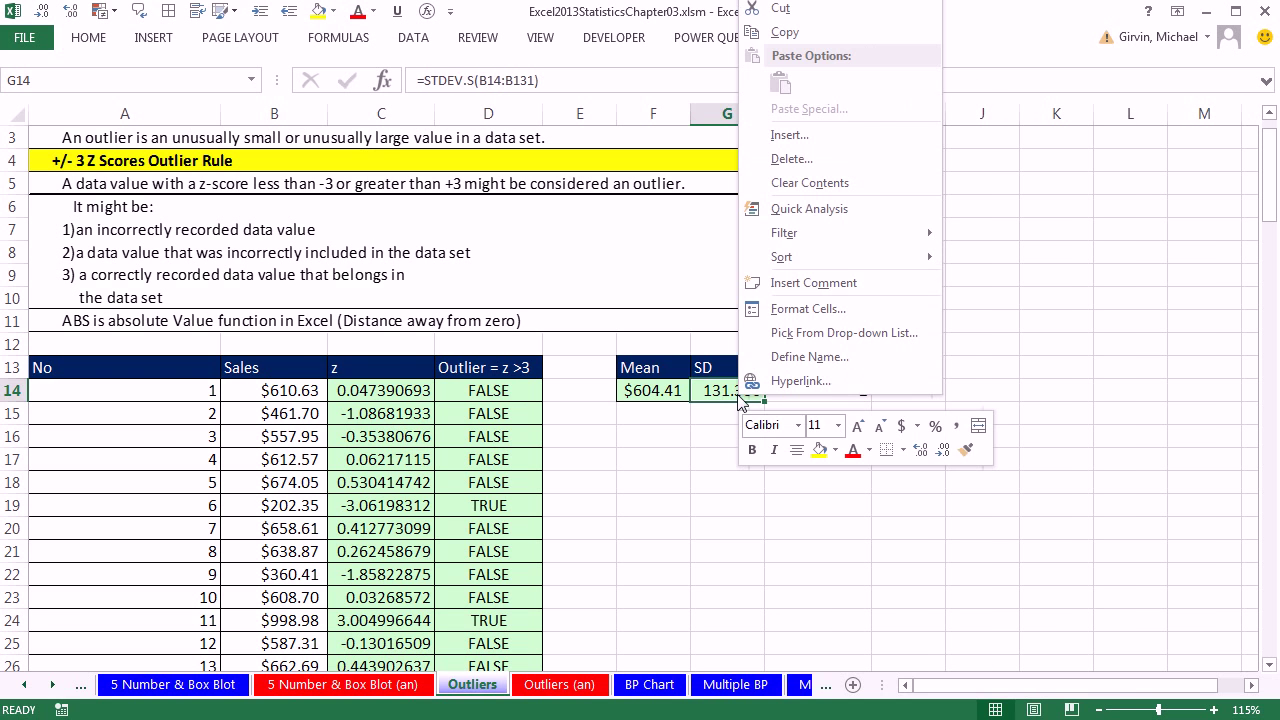
click(970, 448)
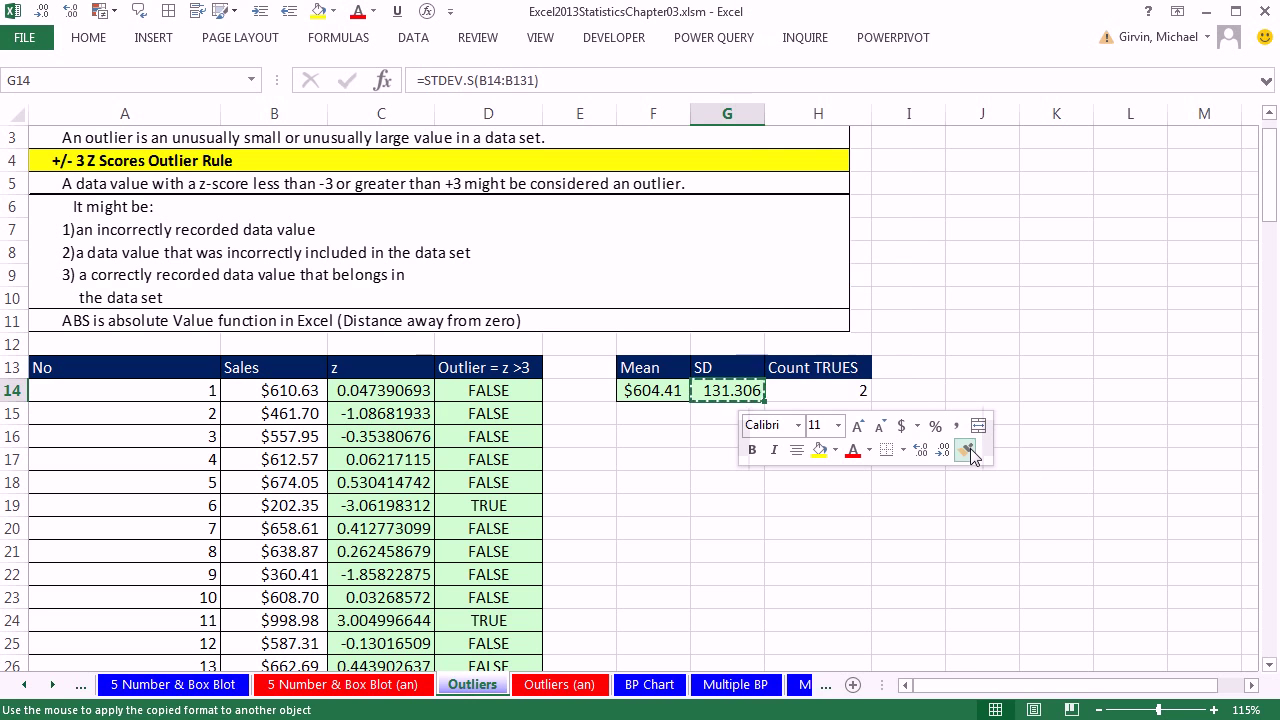
click(810, 391)
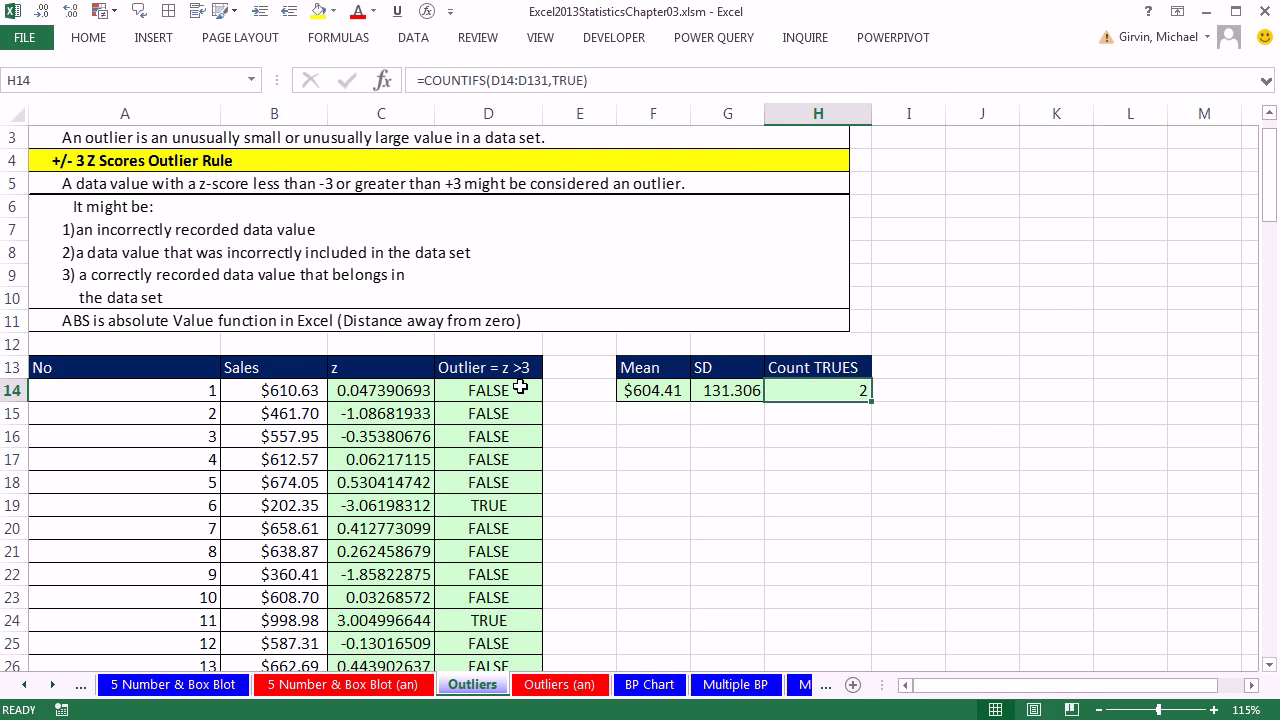
Step: Select the outlier flags in D14 through D131
click(520, 393)
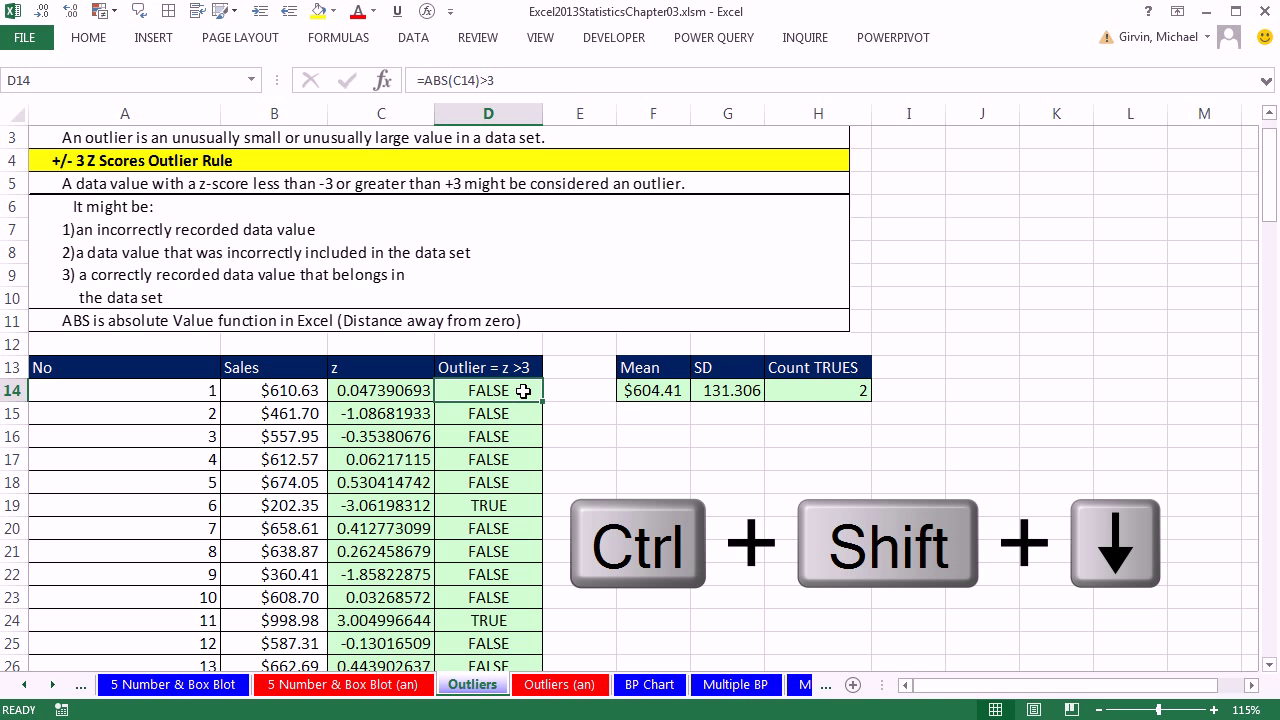
key(ctrl+shift+Down)
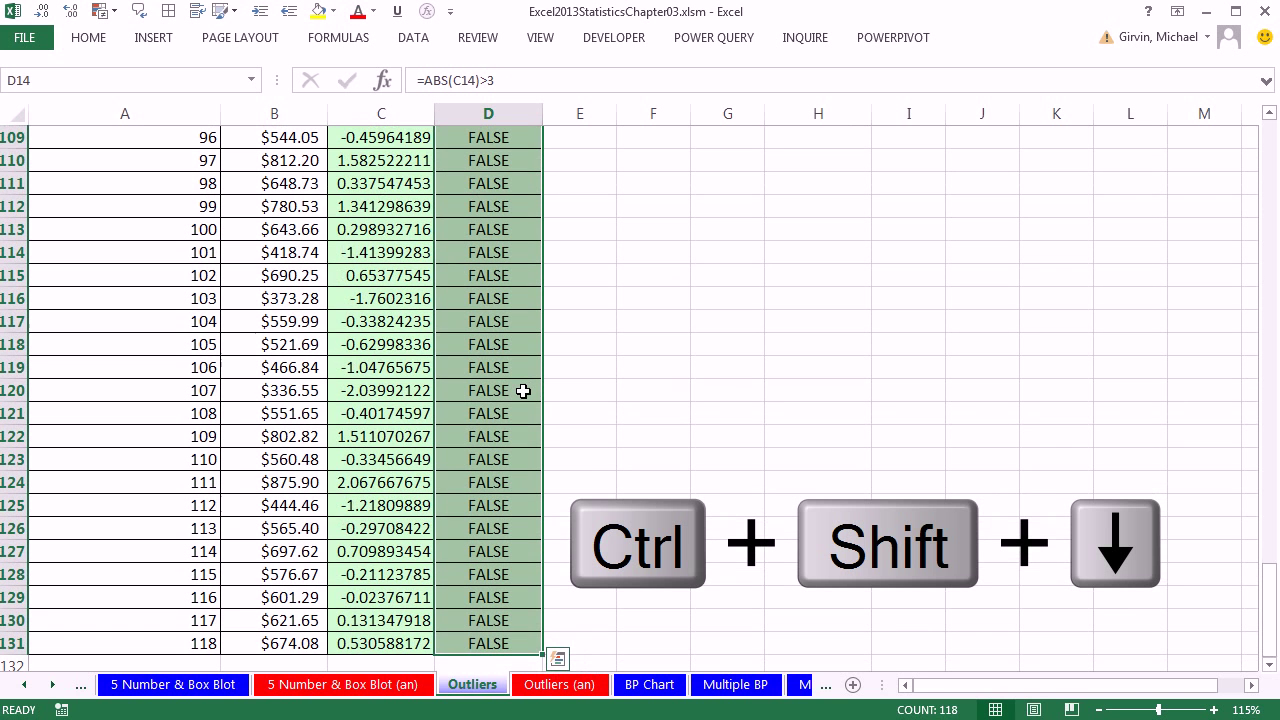
drag(1266, 609, 1249, 171)
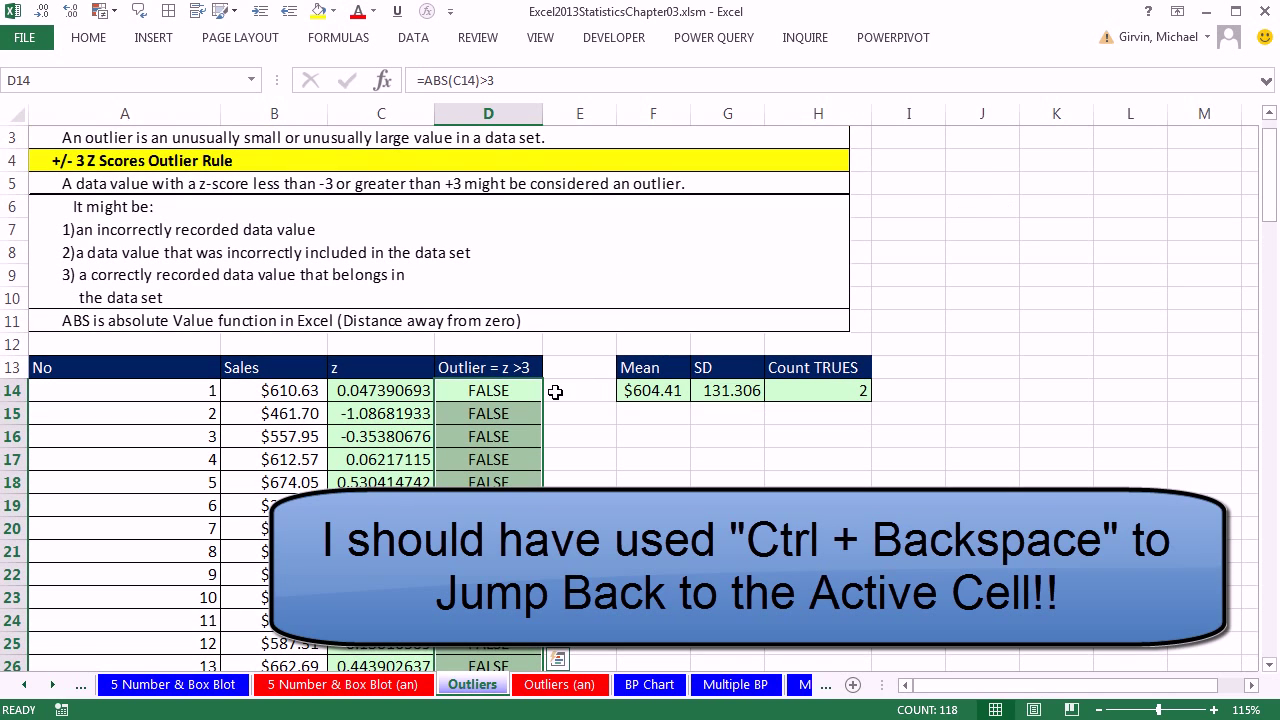
scroll(566, 379, down, 1)
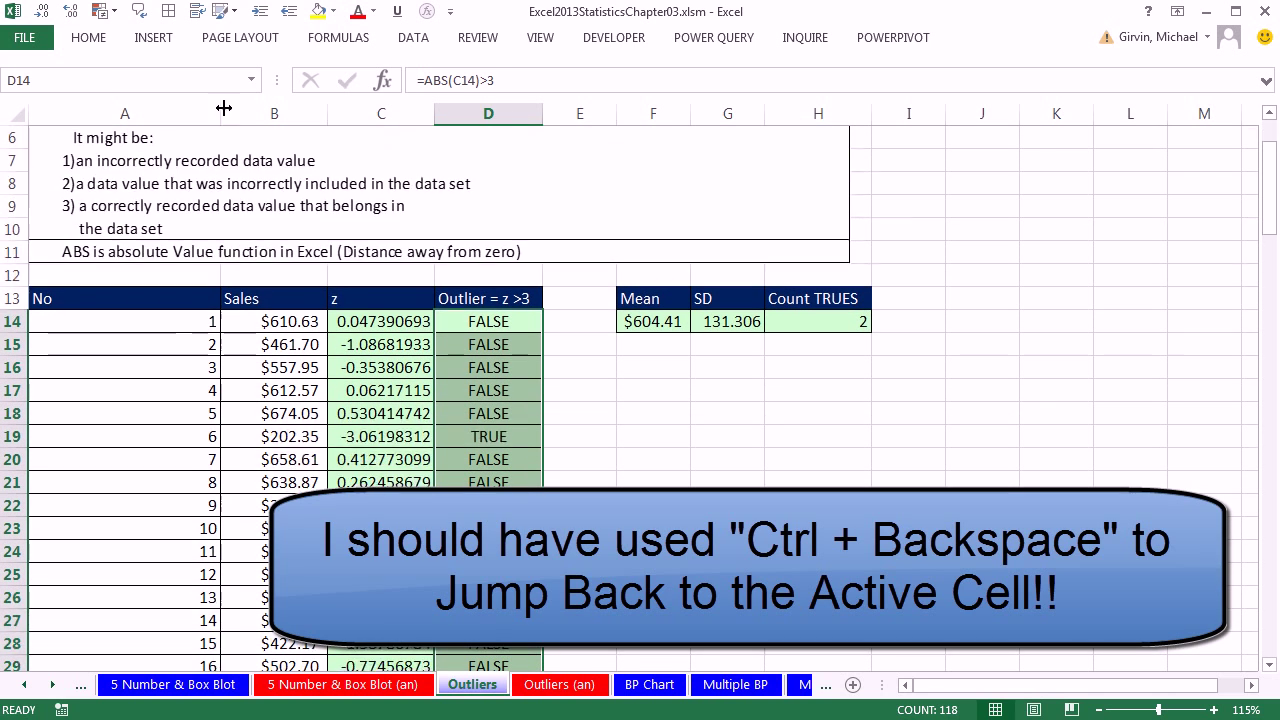
scroll(375, 330, up, 2)
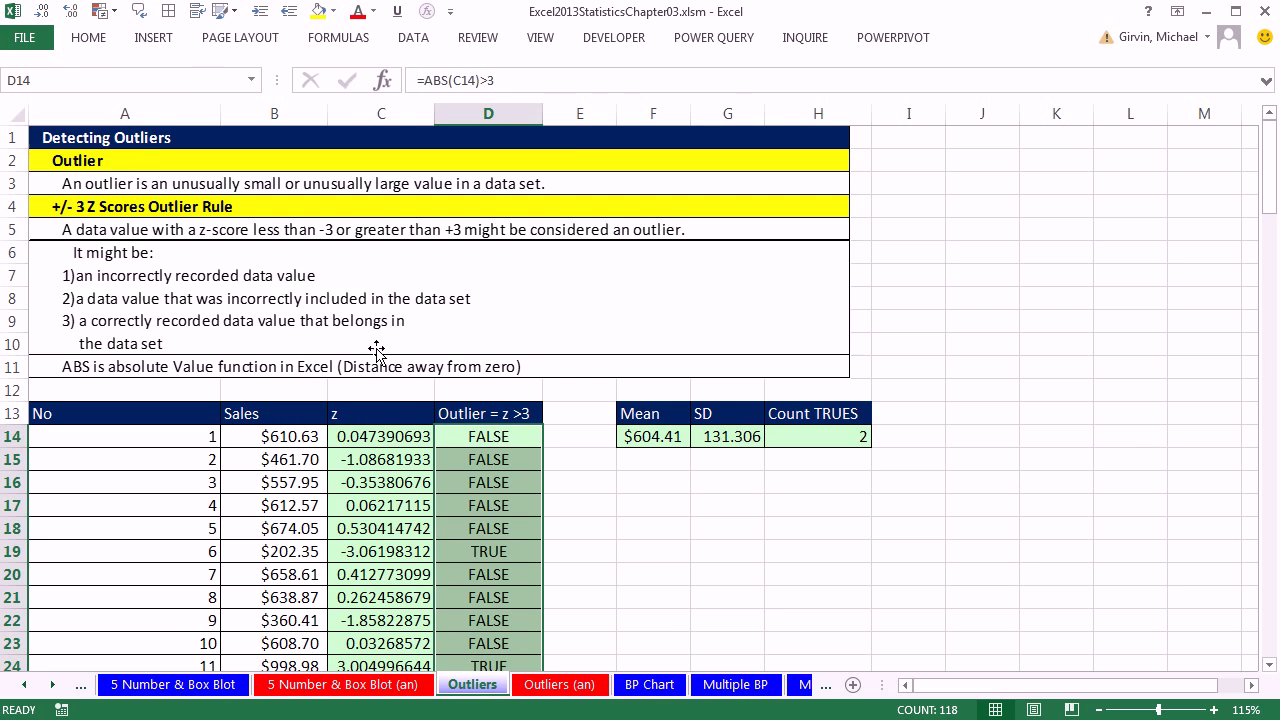
Step: Bring up Conditional Formatting's Highlight Cells Rules menu on the Home ribbon
click(86, 40)
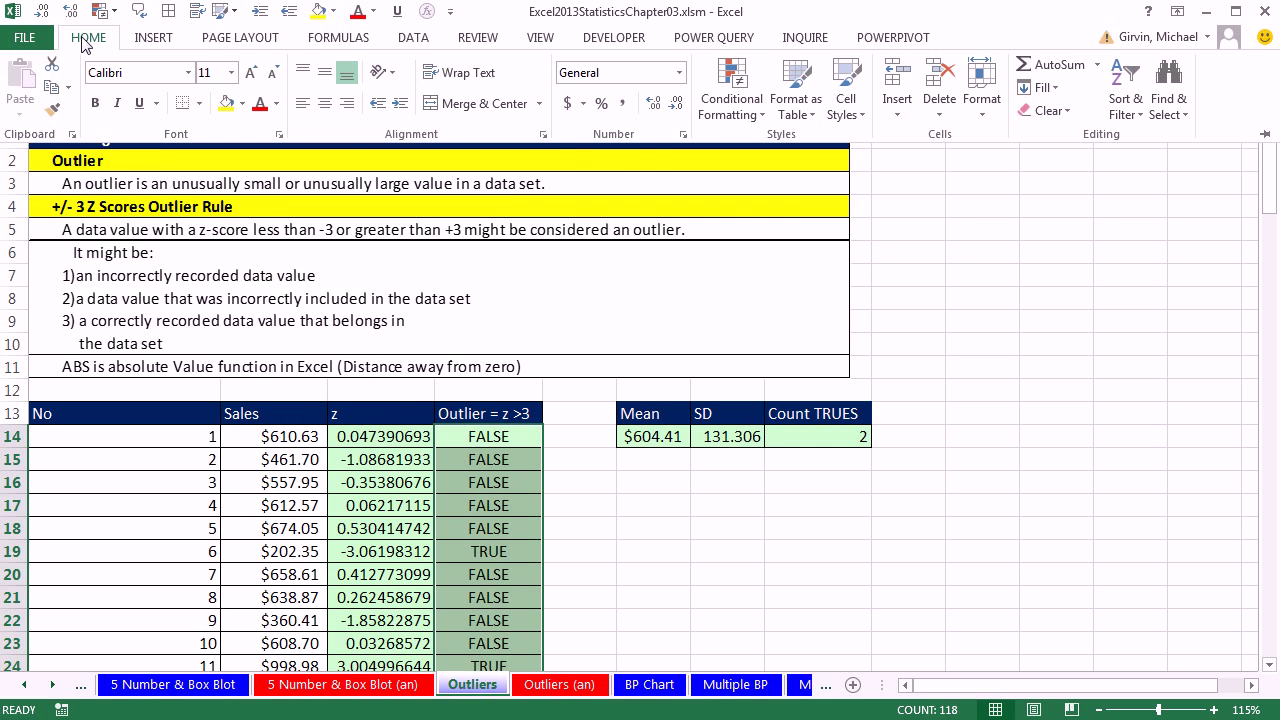
click(758, 121)
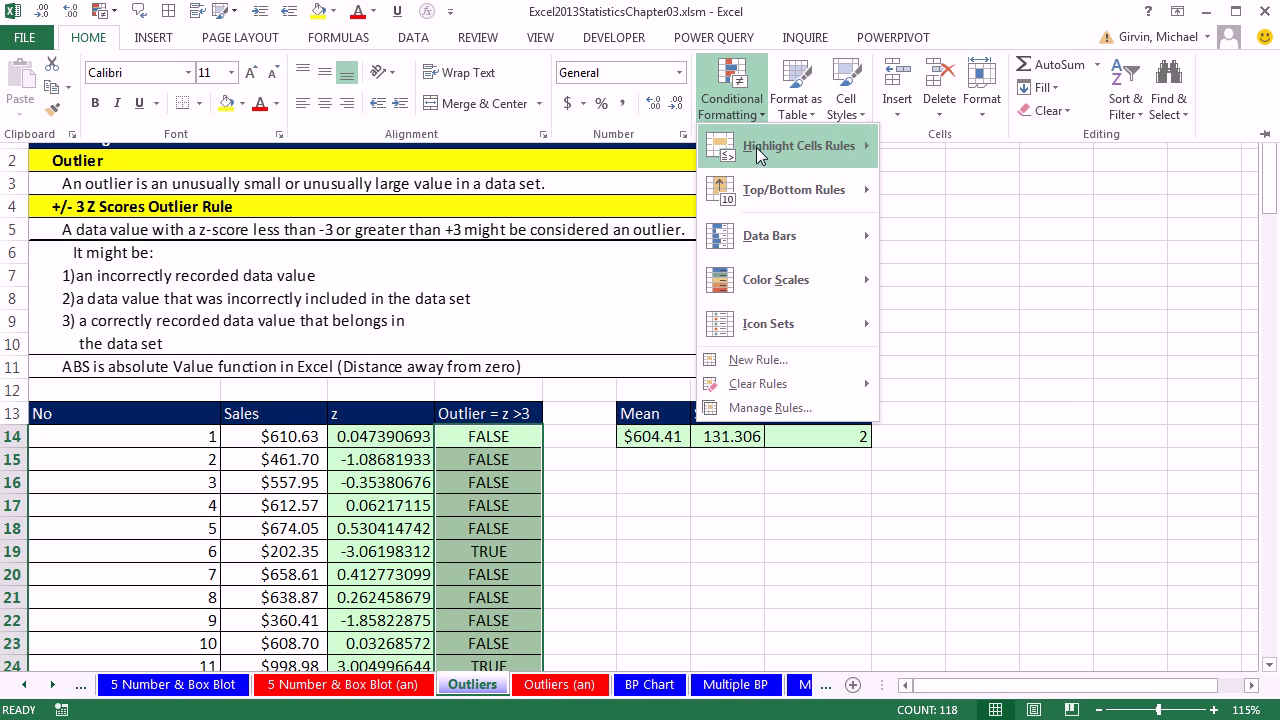
mouse_move(755, 149)
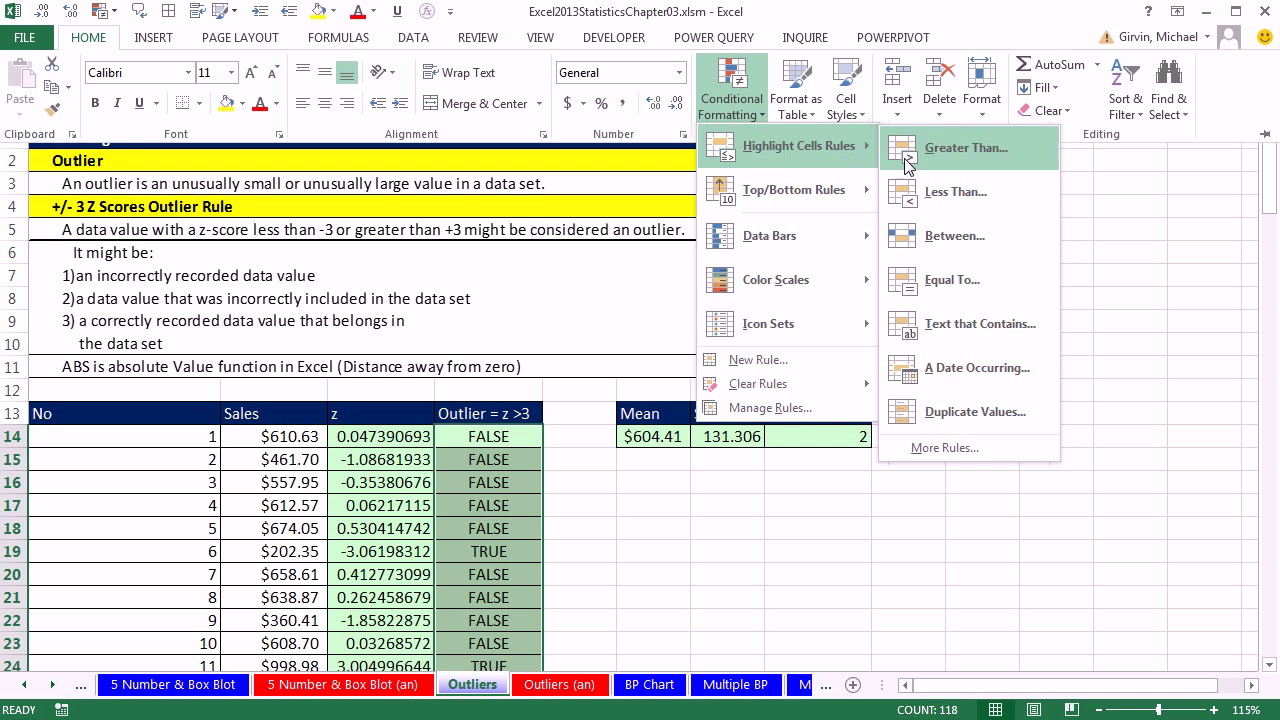
Step: Start an Equal To rule for the value TRUE using a custom format
click(968, 296)
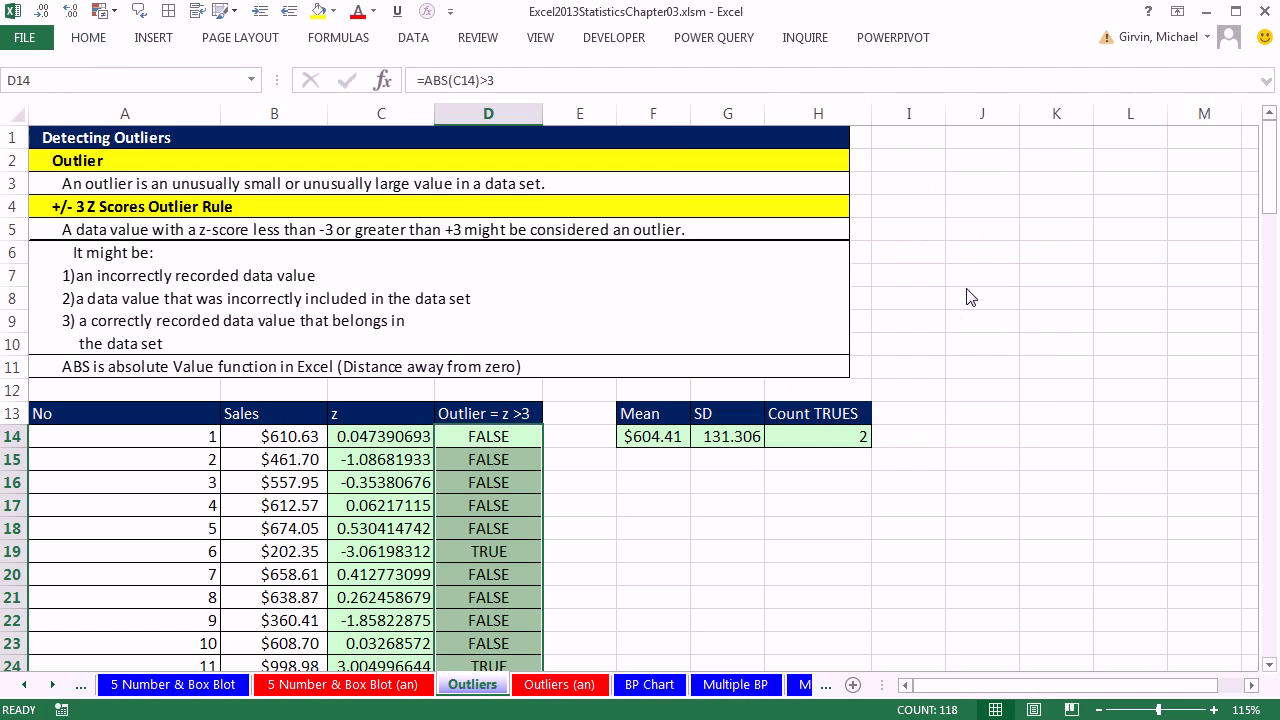
drag(730, 513, 873, 262)
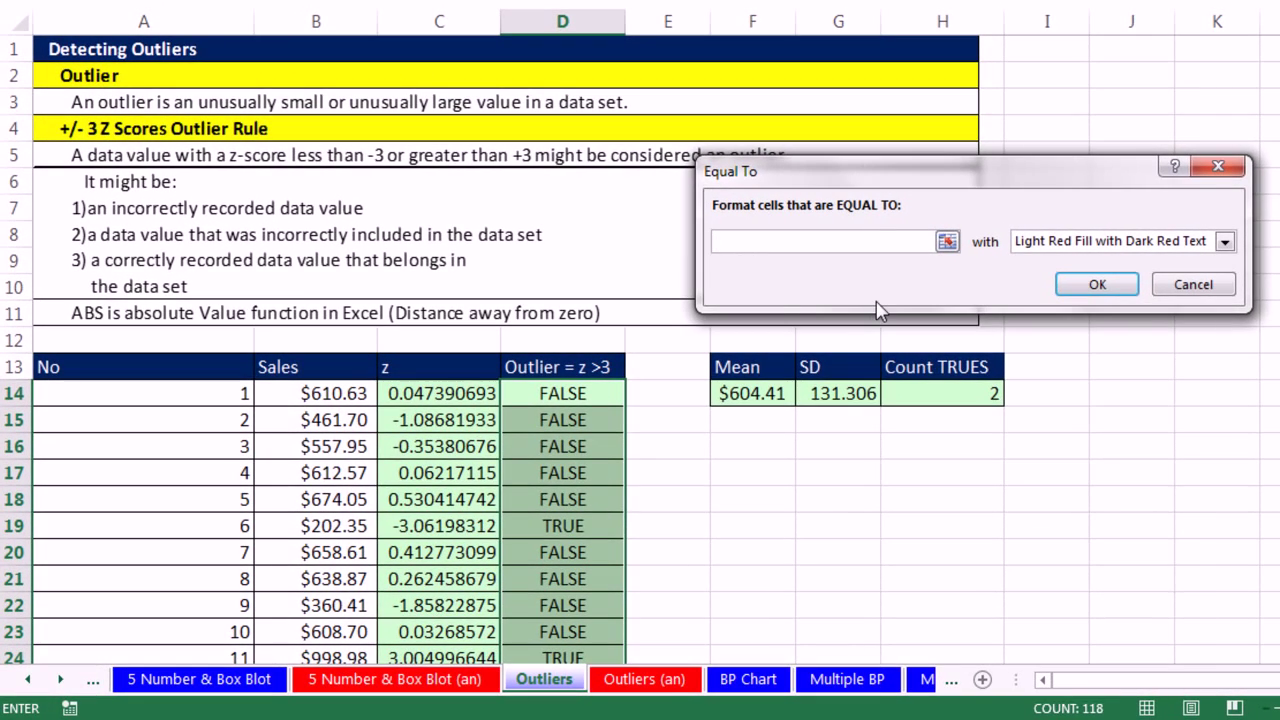
text(TRUE)
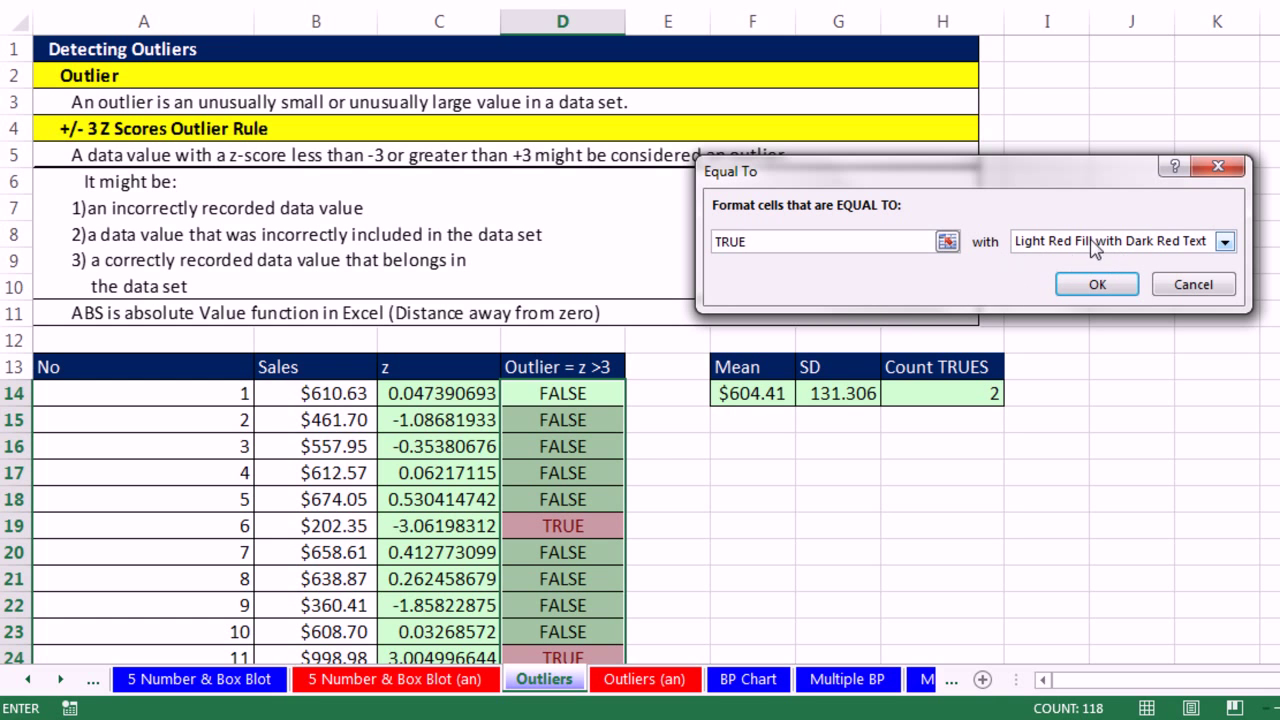
click(1224, 242)
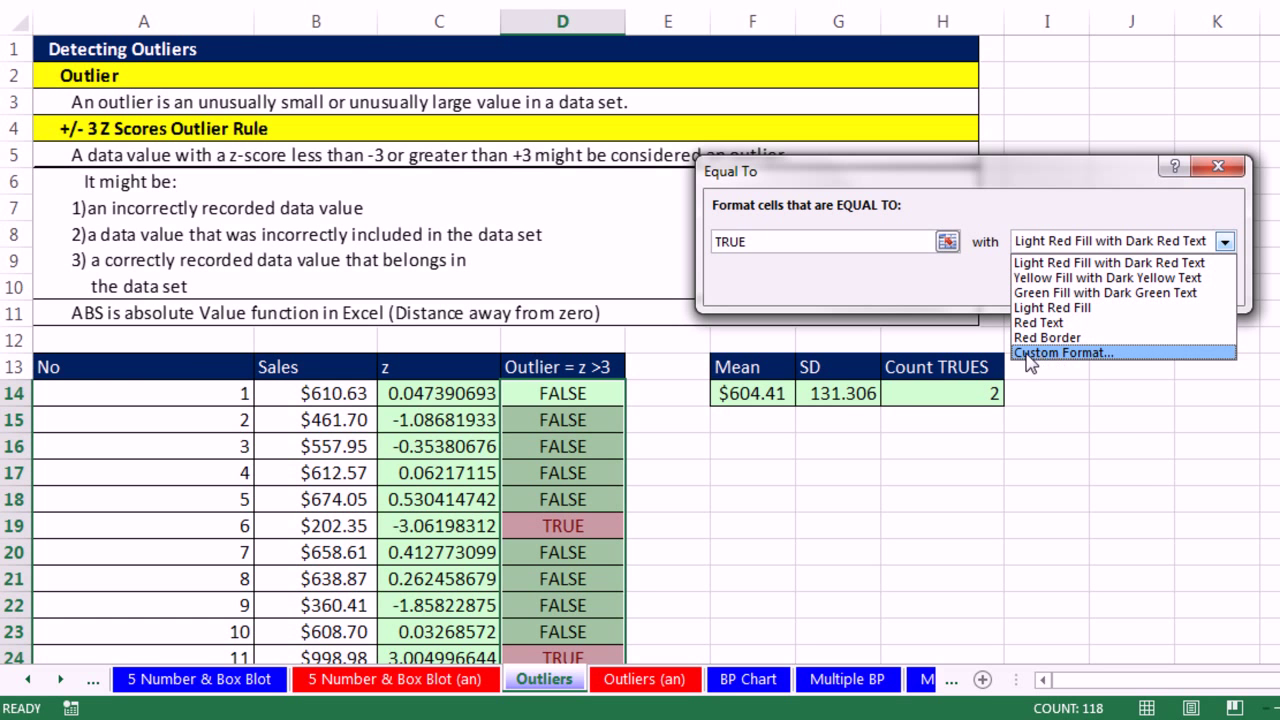
click(1098, 354)
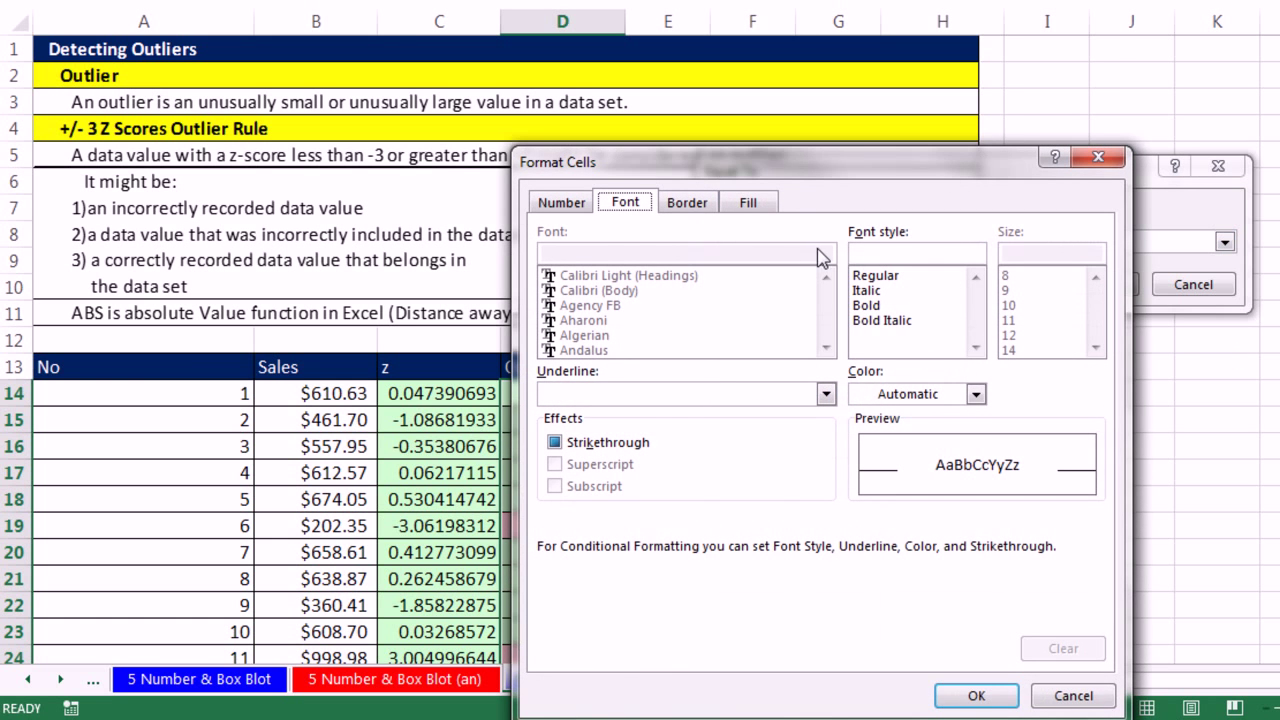
Step: Give the custom format a red fill and white font, then apply the rule
click(750, 203)
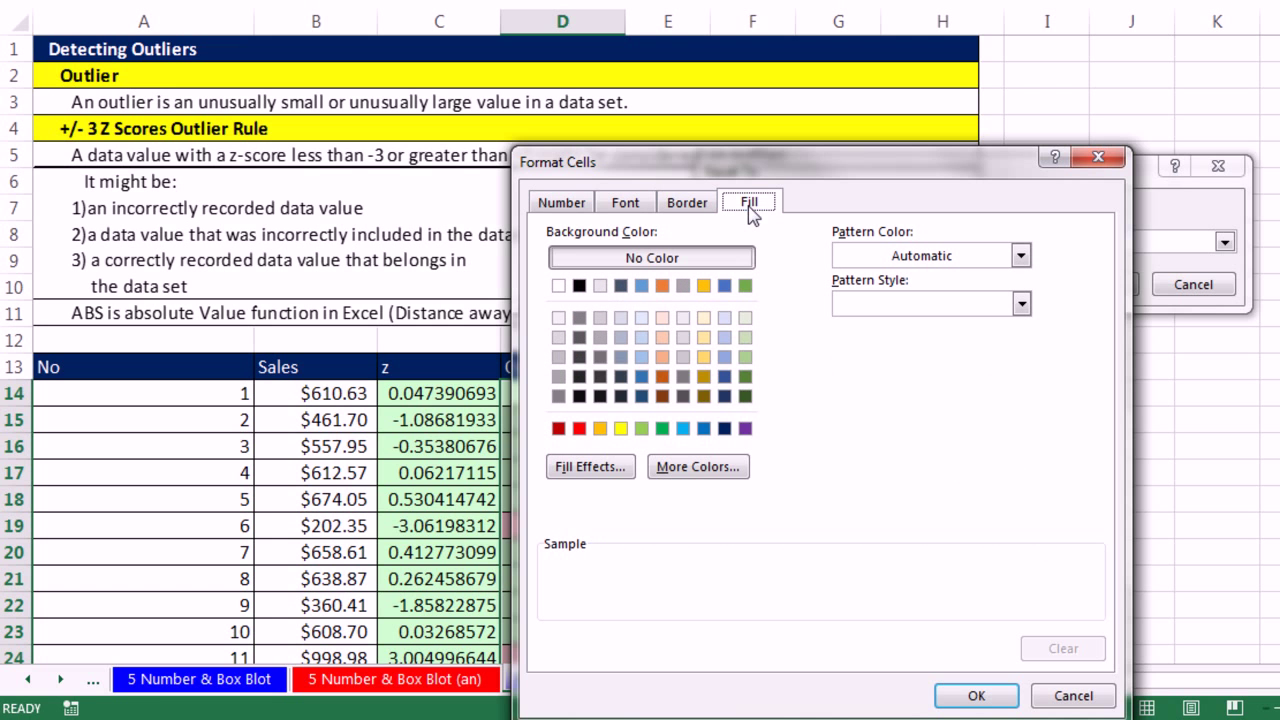
click(579, 428)
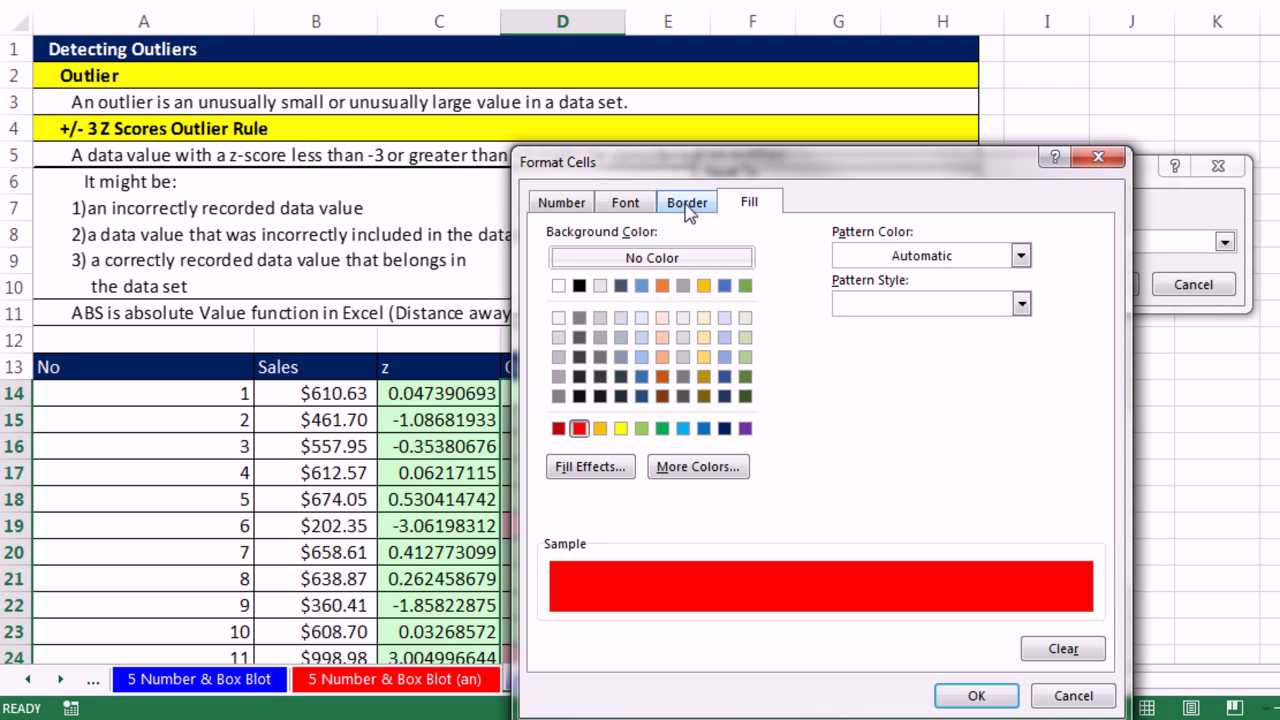
click(643, 205)
click(893, 405)
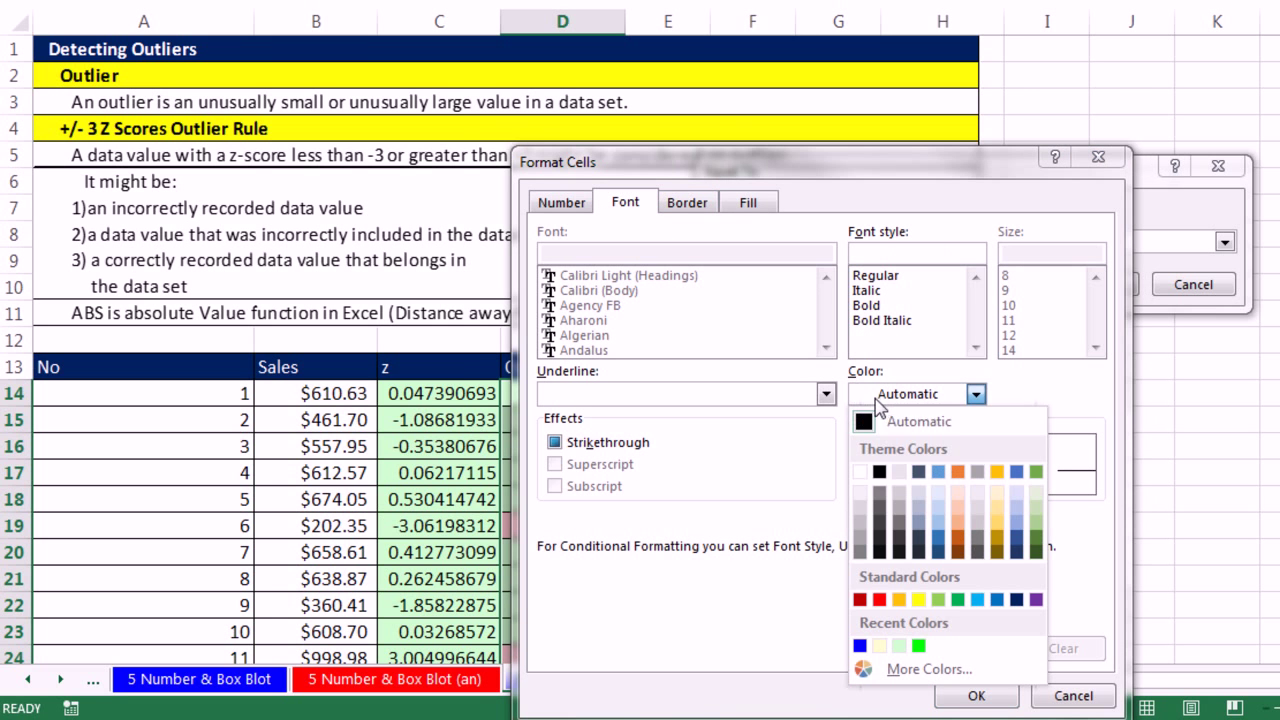
key(Escape)
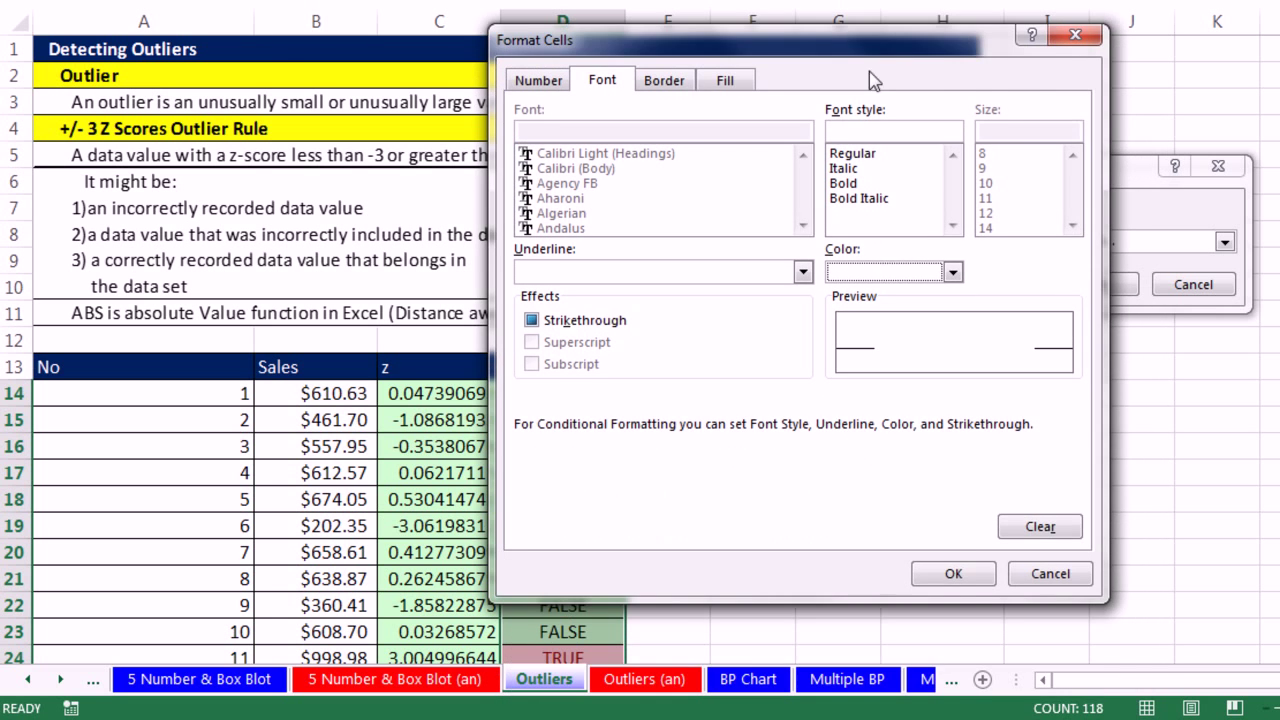
click(966, 570)
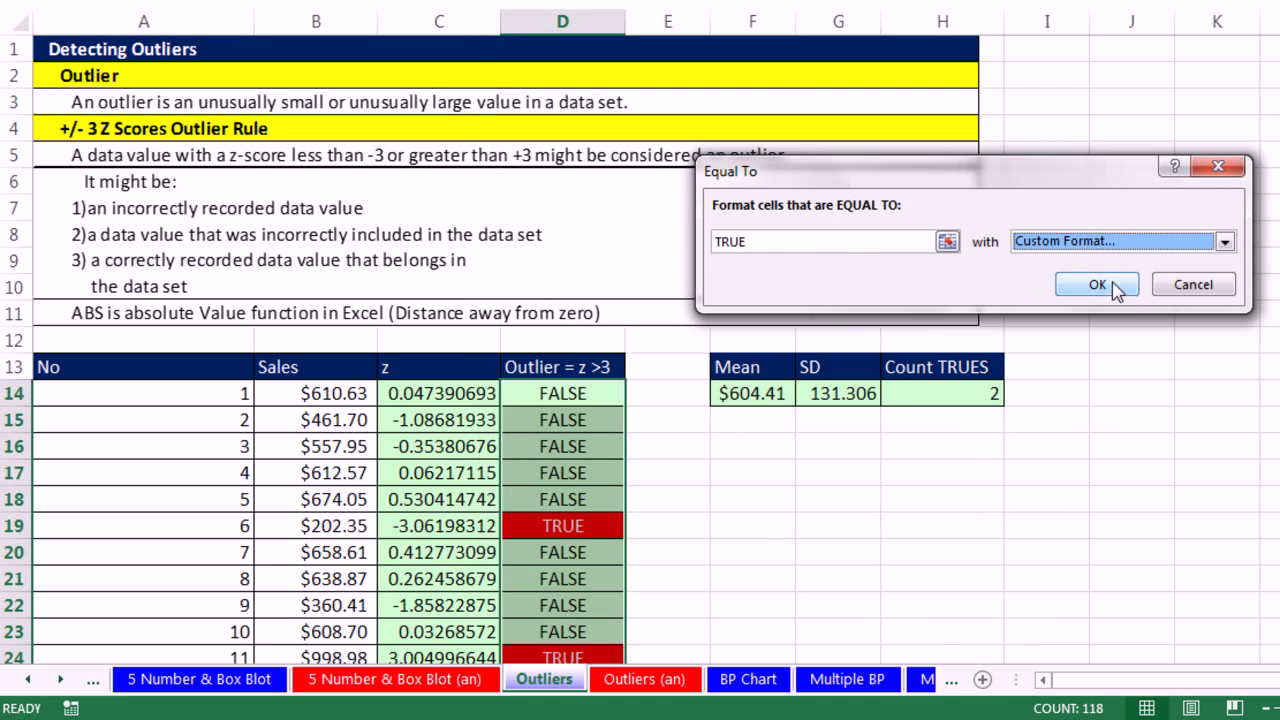
click(1097, 284)
click(780, 472)
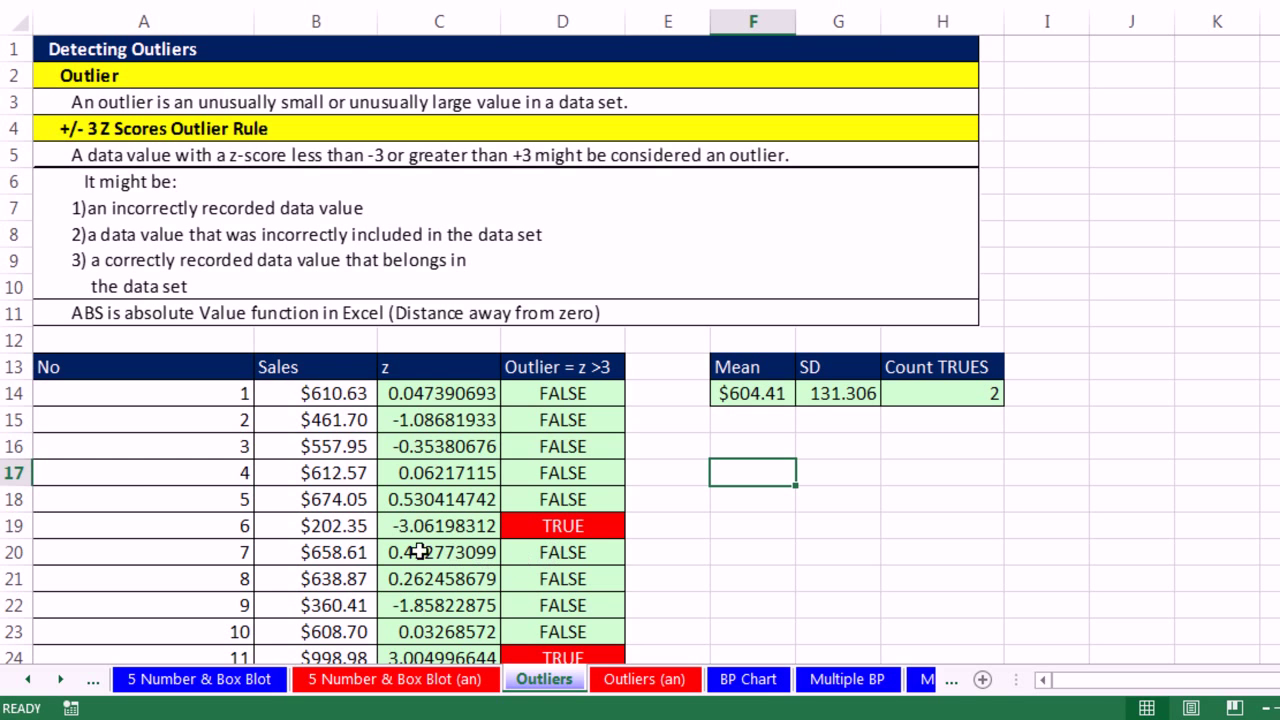
click(340, 527)
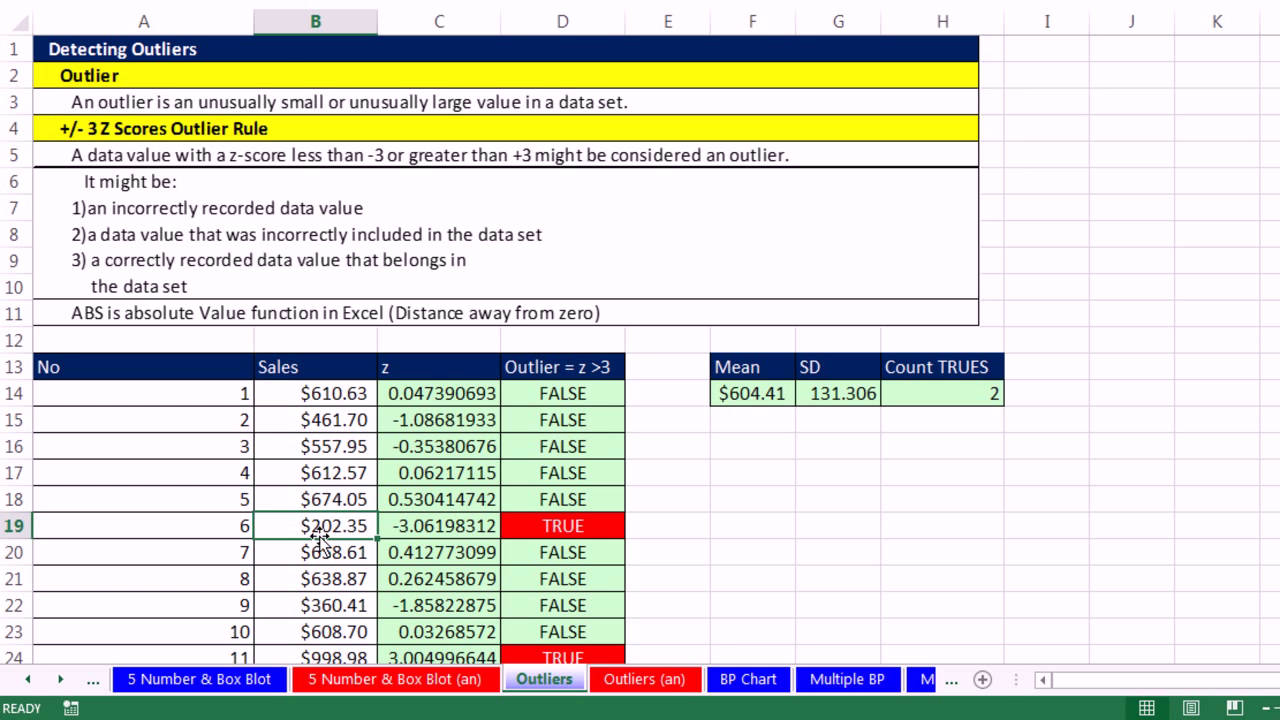
scroll(340, 560, down, 2)
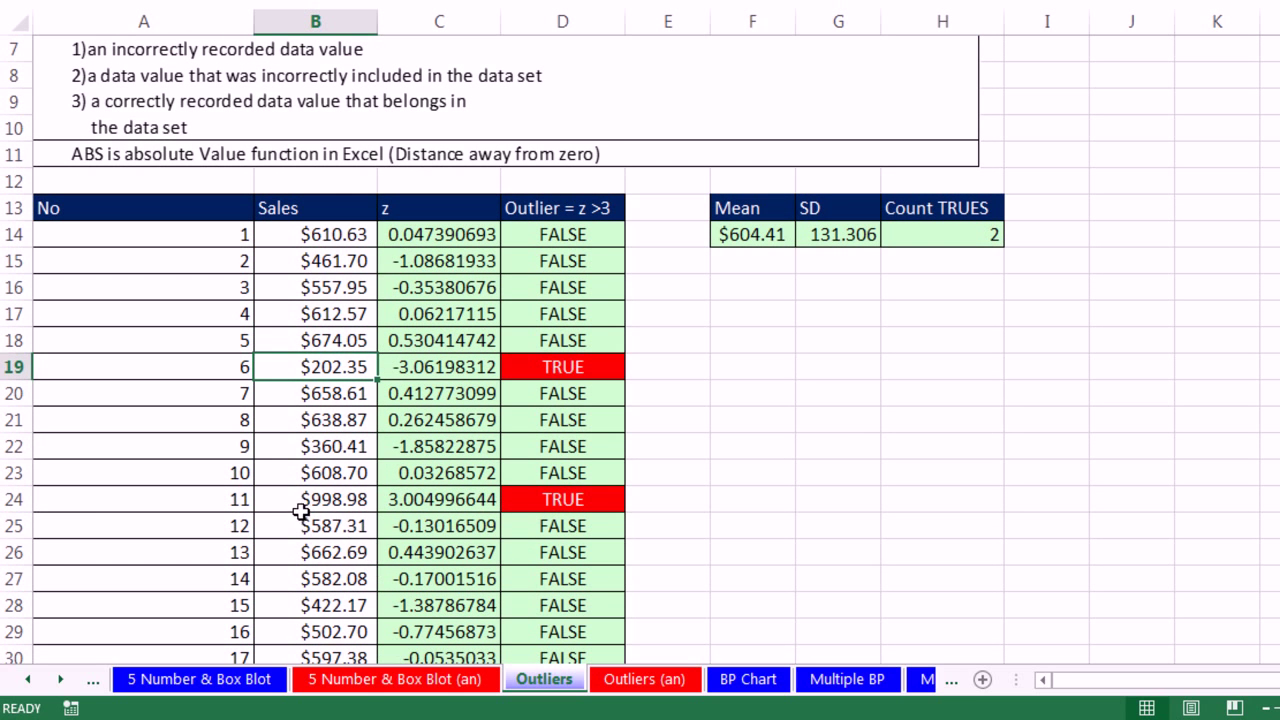
click(295, 505)
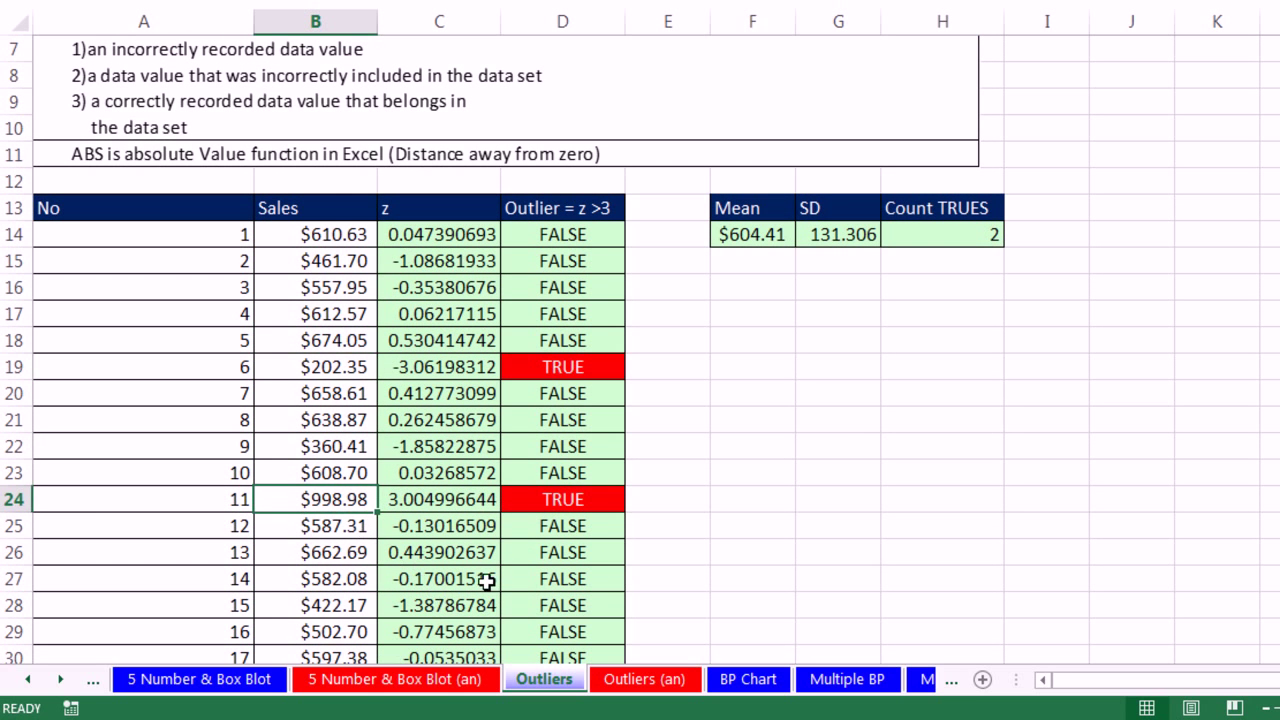
scroll(497, 576, up, 2)
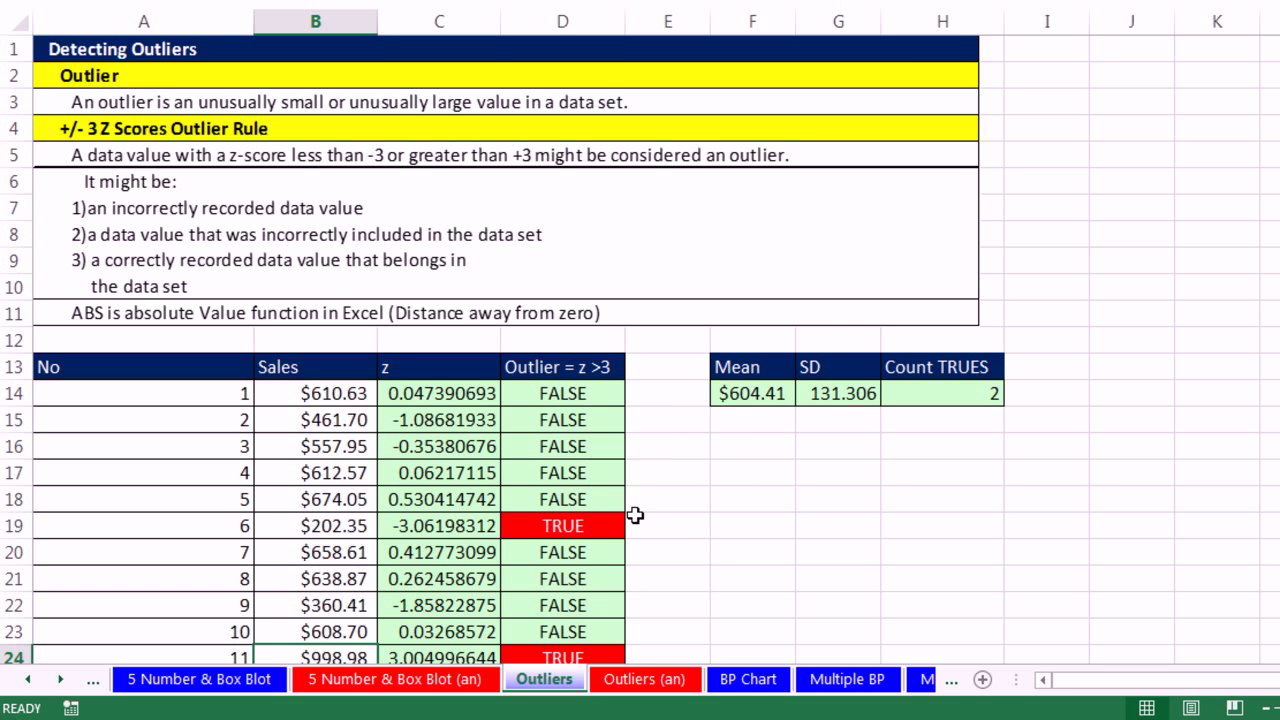
Step: Go to the 5 N S (an) sheet with the salary five-number summary
click(236, 690)
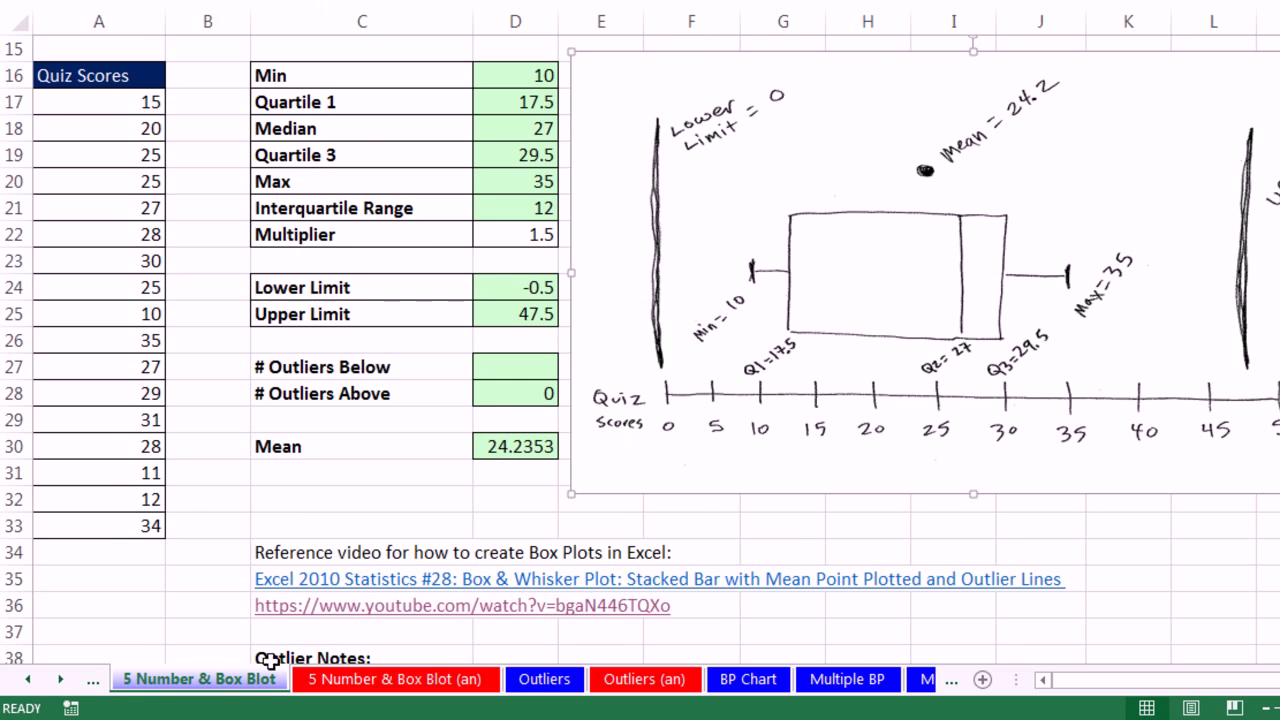
click(27, 679)
click(225, 682)
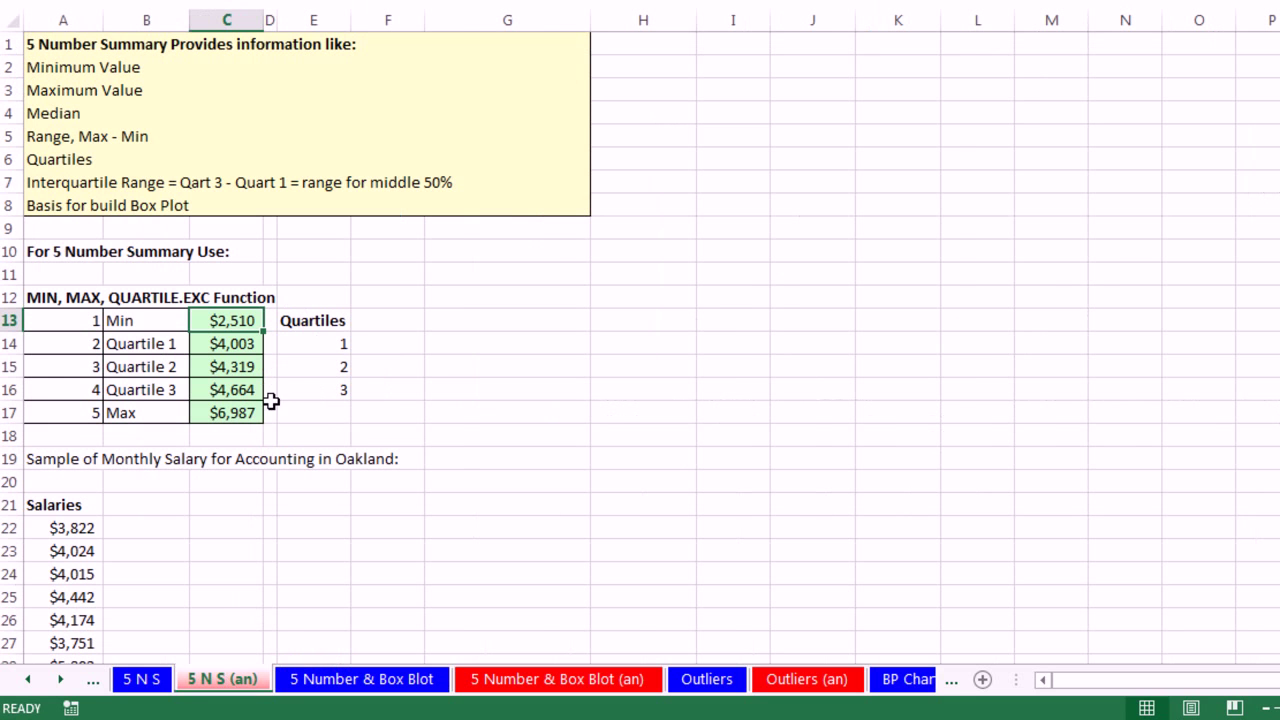